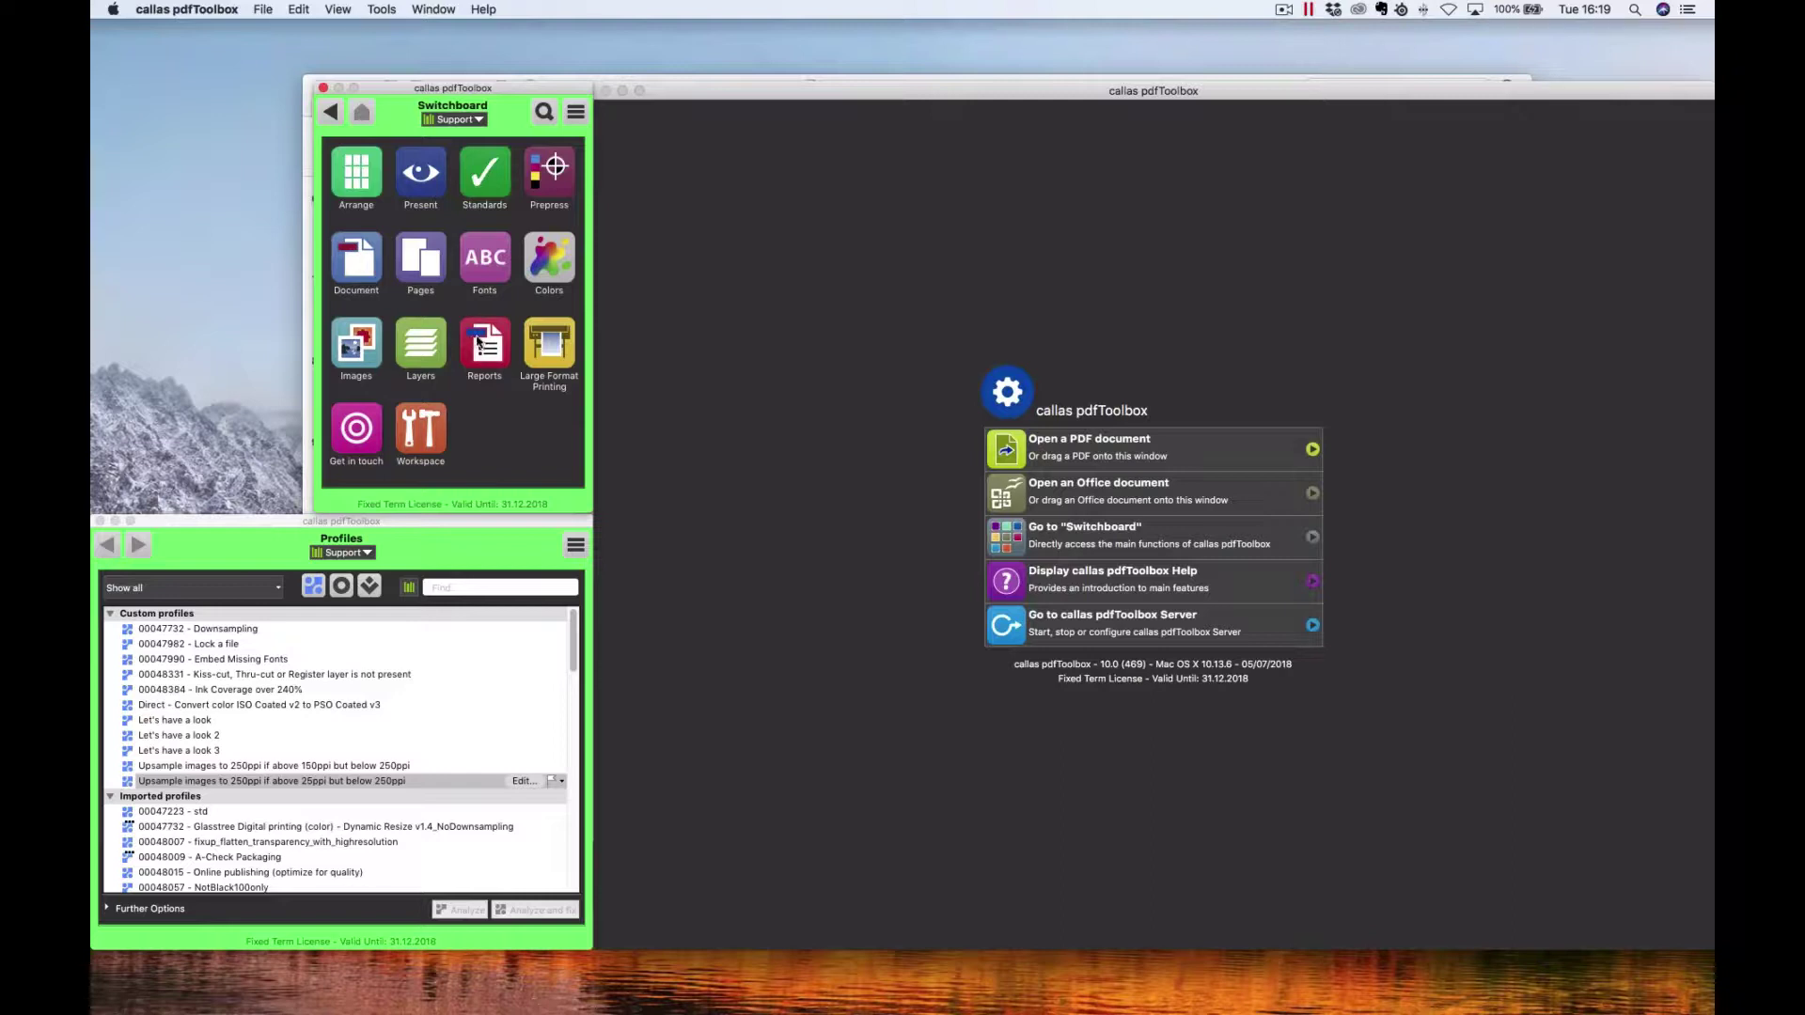
Step: Flag the above-25ppi upsample profile as a Workspace favourite
{"action": "left_click", "coordinate": [440, 441]}
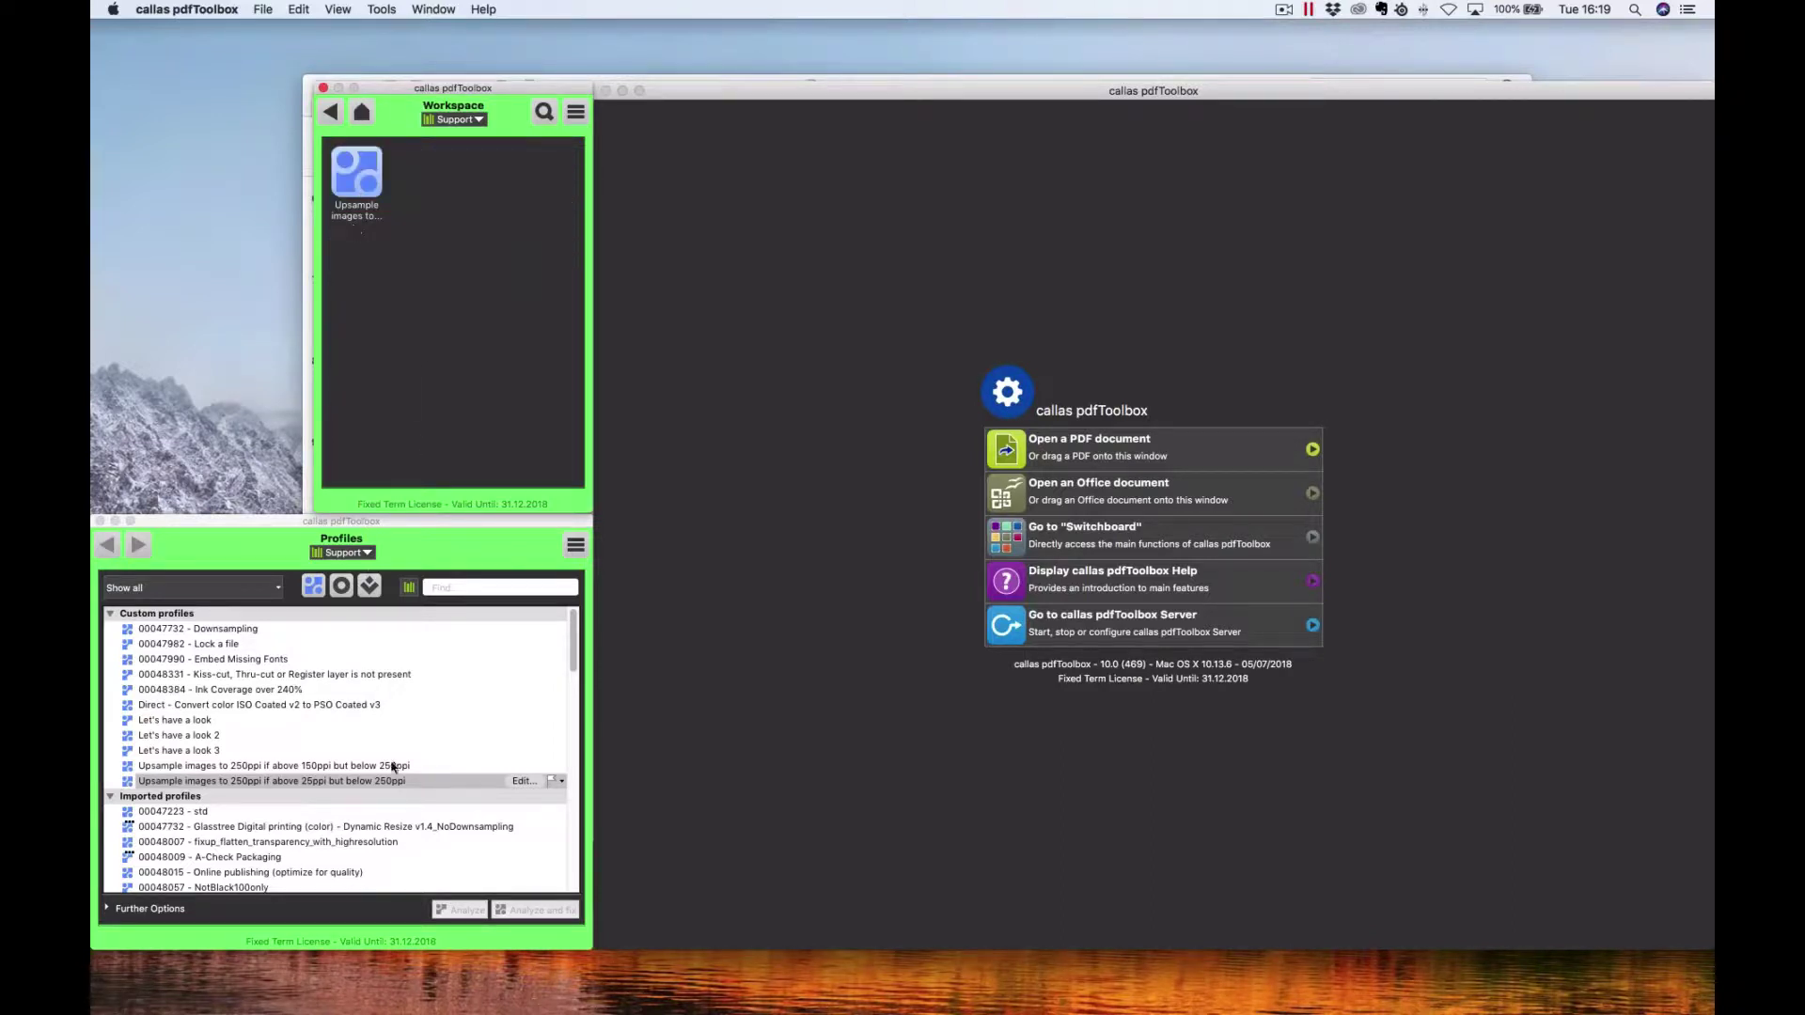
{"action": "left_click", "coordinate": [337, 767]}
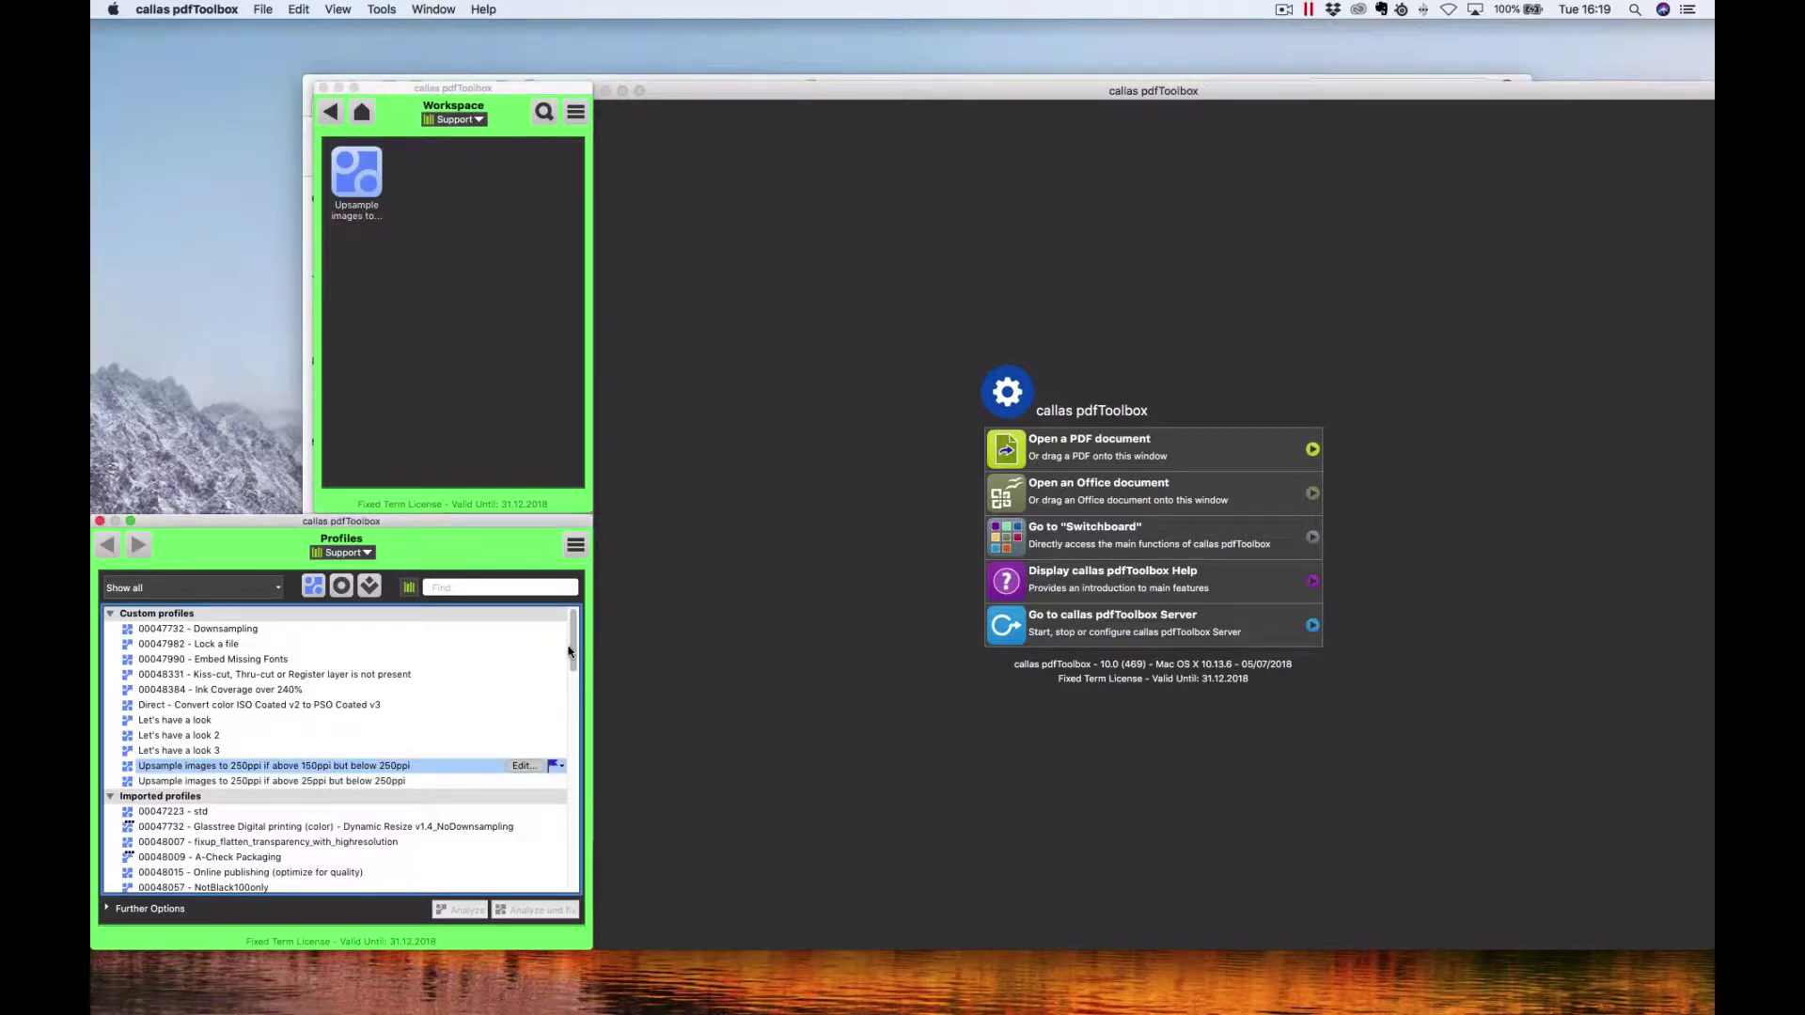
{"action": "left_click", "coordinate": [552, 737]}
{"action": "left_click", "coordinate": [543, 751]}
{"action": "left_click", "coordinate": [549, 751]}
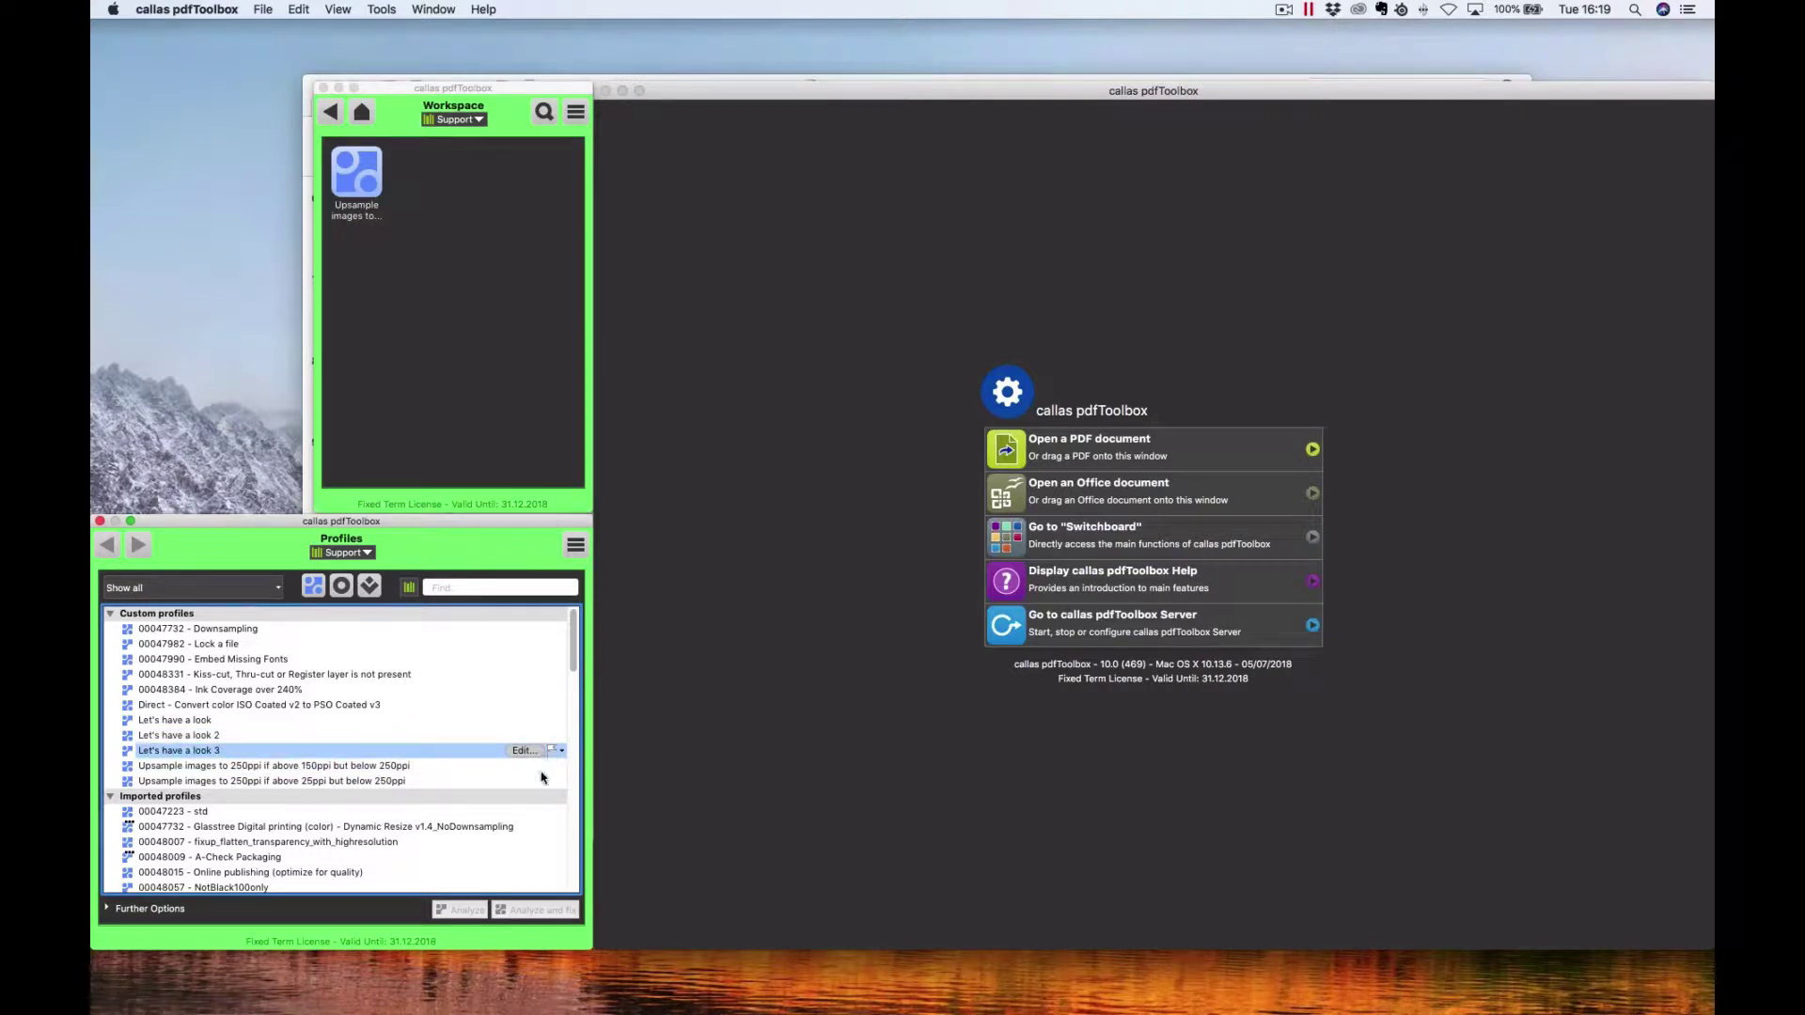
{"action": "left_click", "coordinate": [545, 765]}
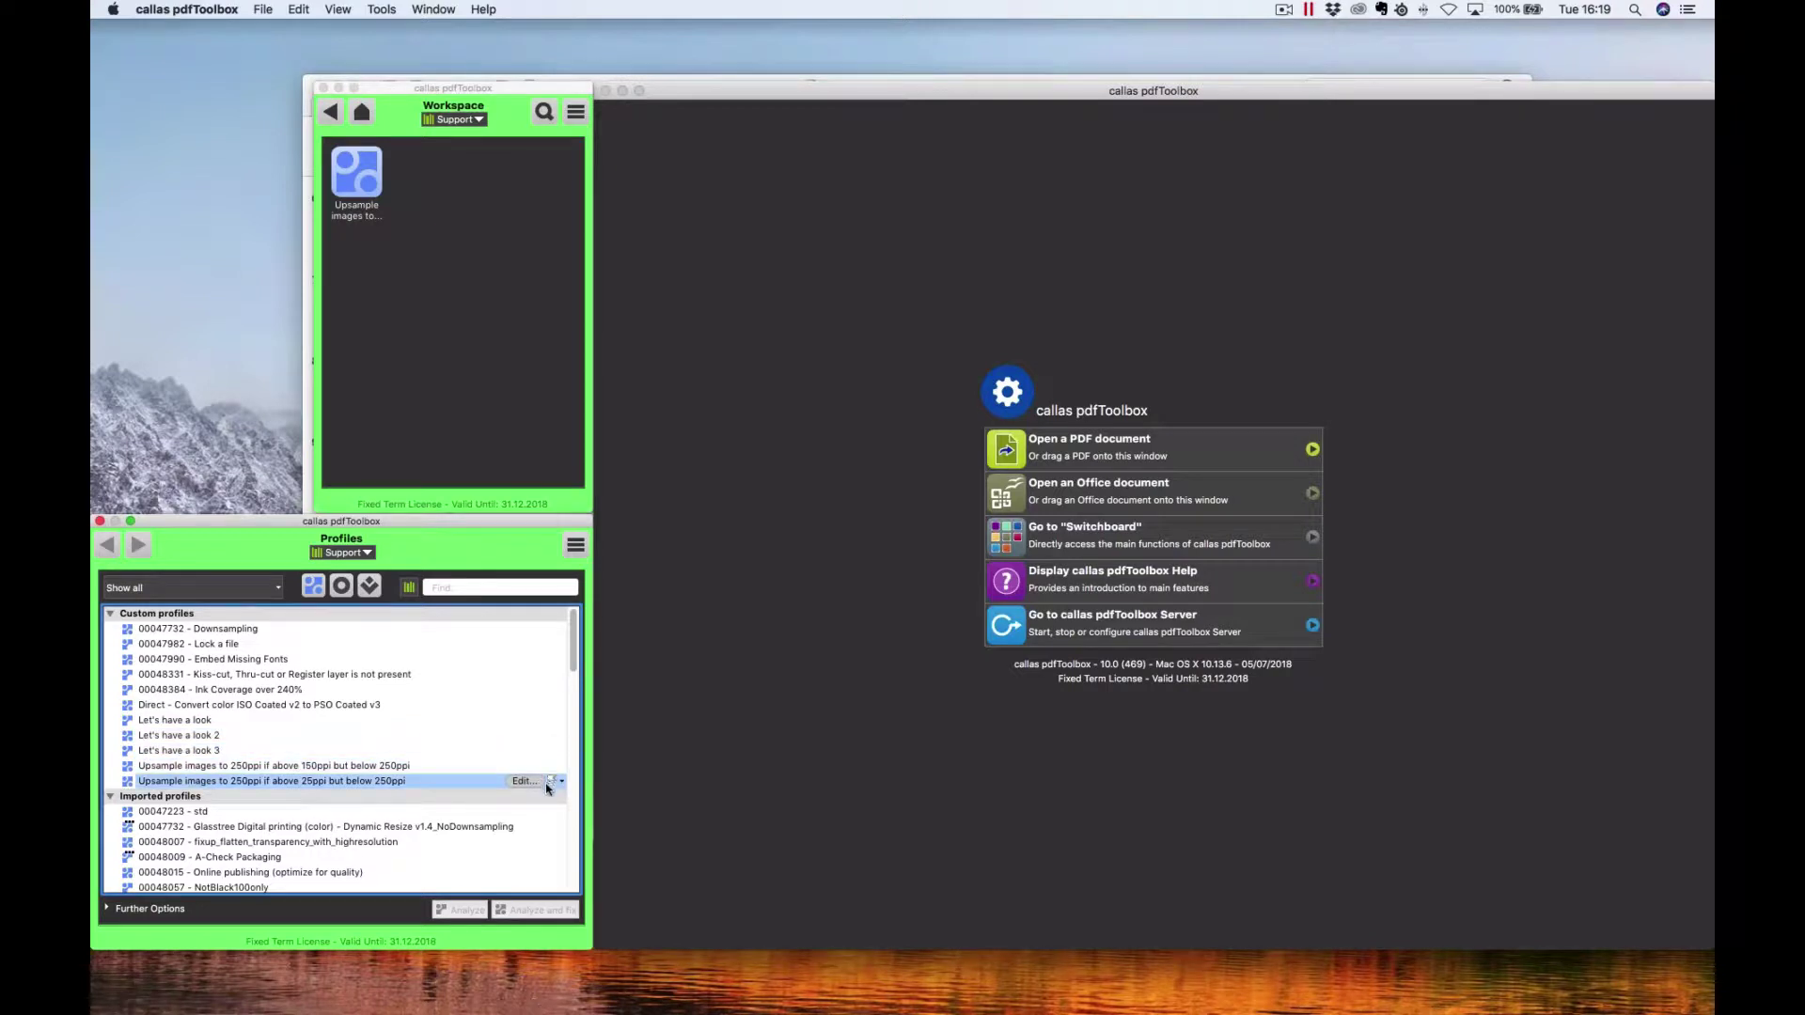
{"action": "left_click", "coordinate": [545, 765]}
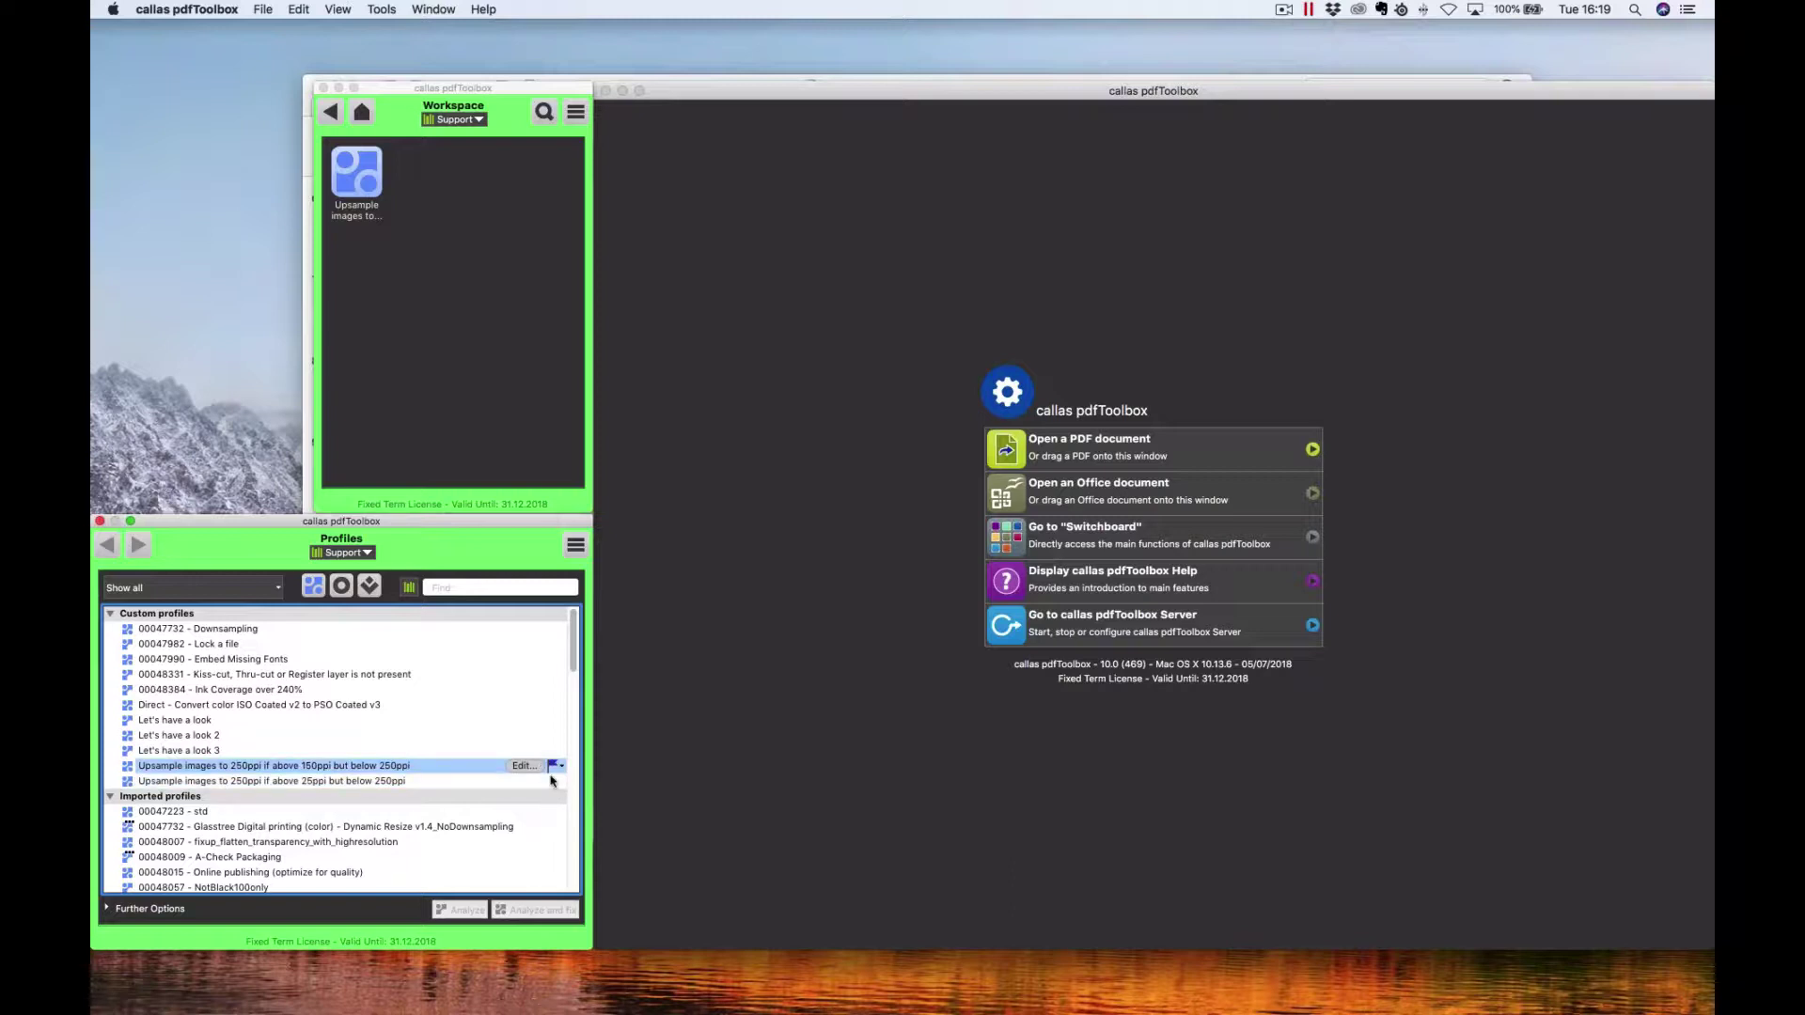
{"action": "left_click", "coordinate": [503, 784]}
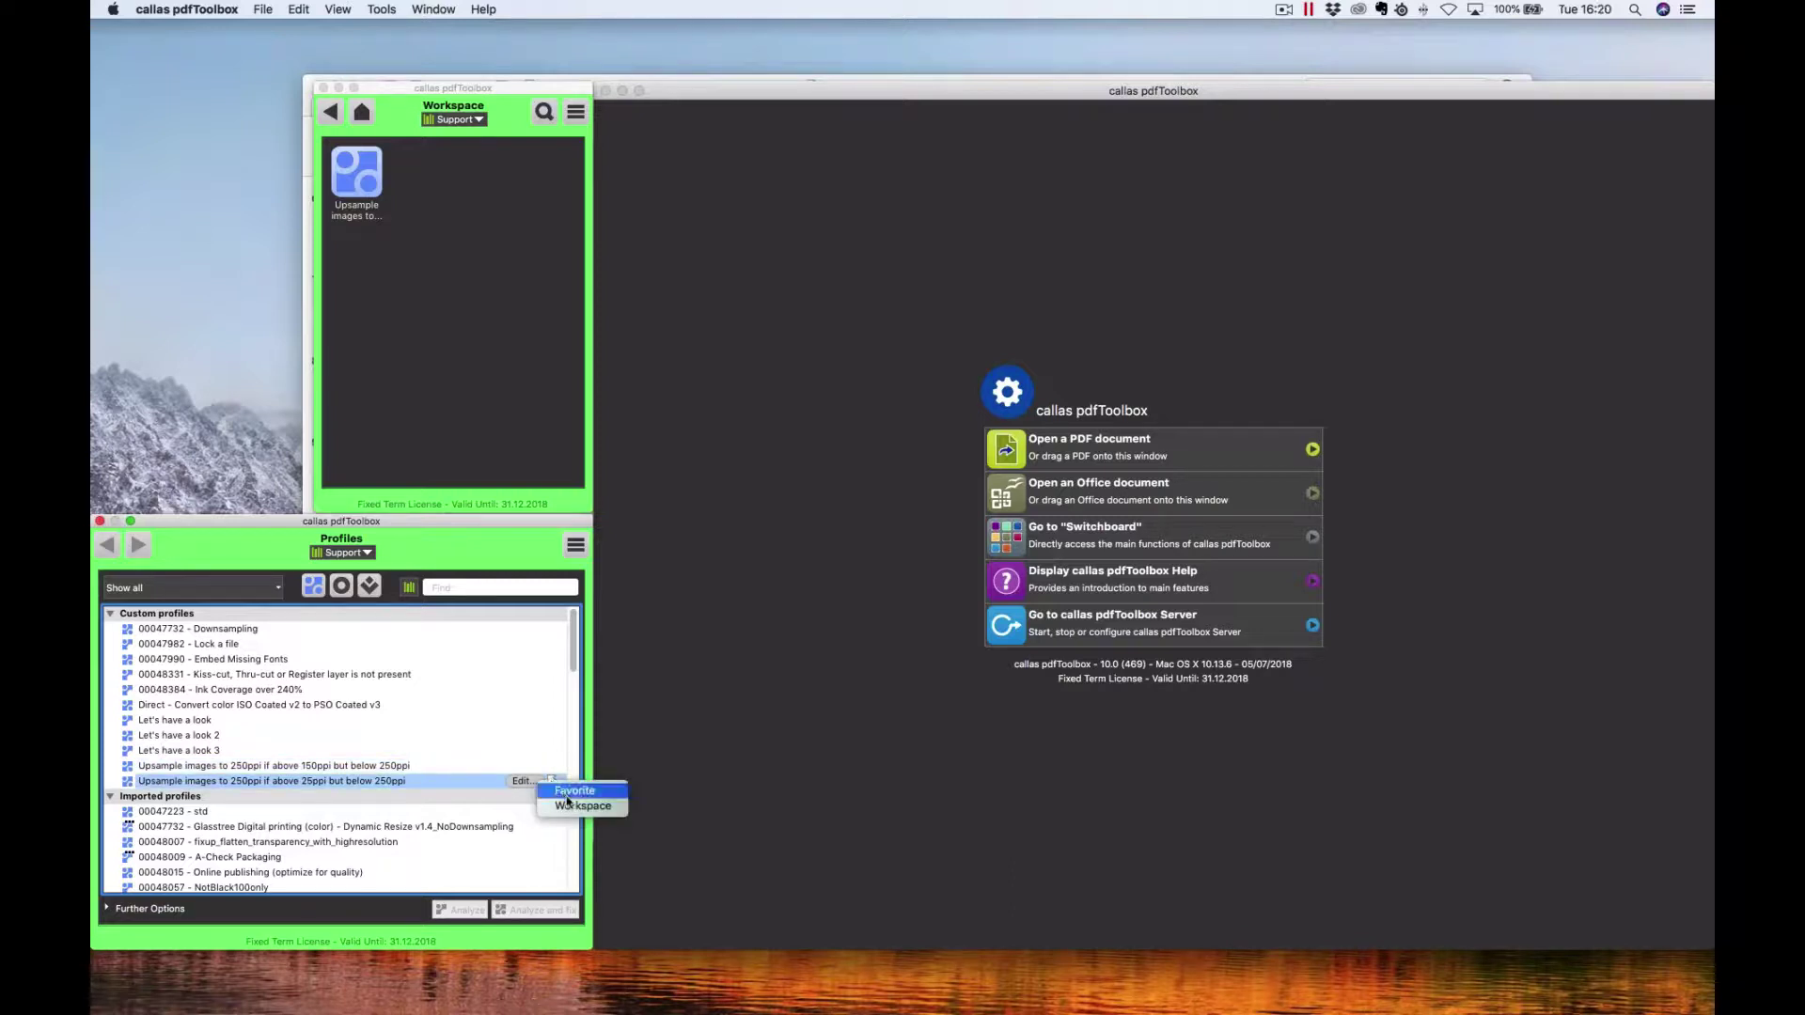
{"action": "left_click", "coordinate": [550, 783]}
{"action": "left_click", "coordinate": [576, 802]}
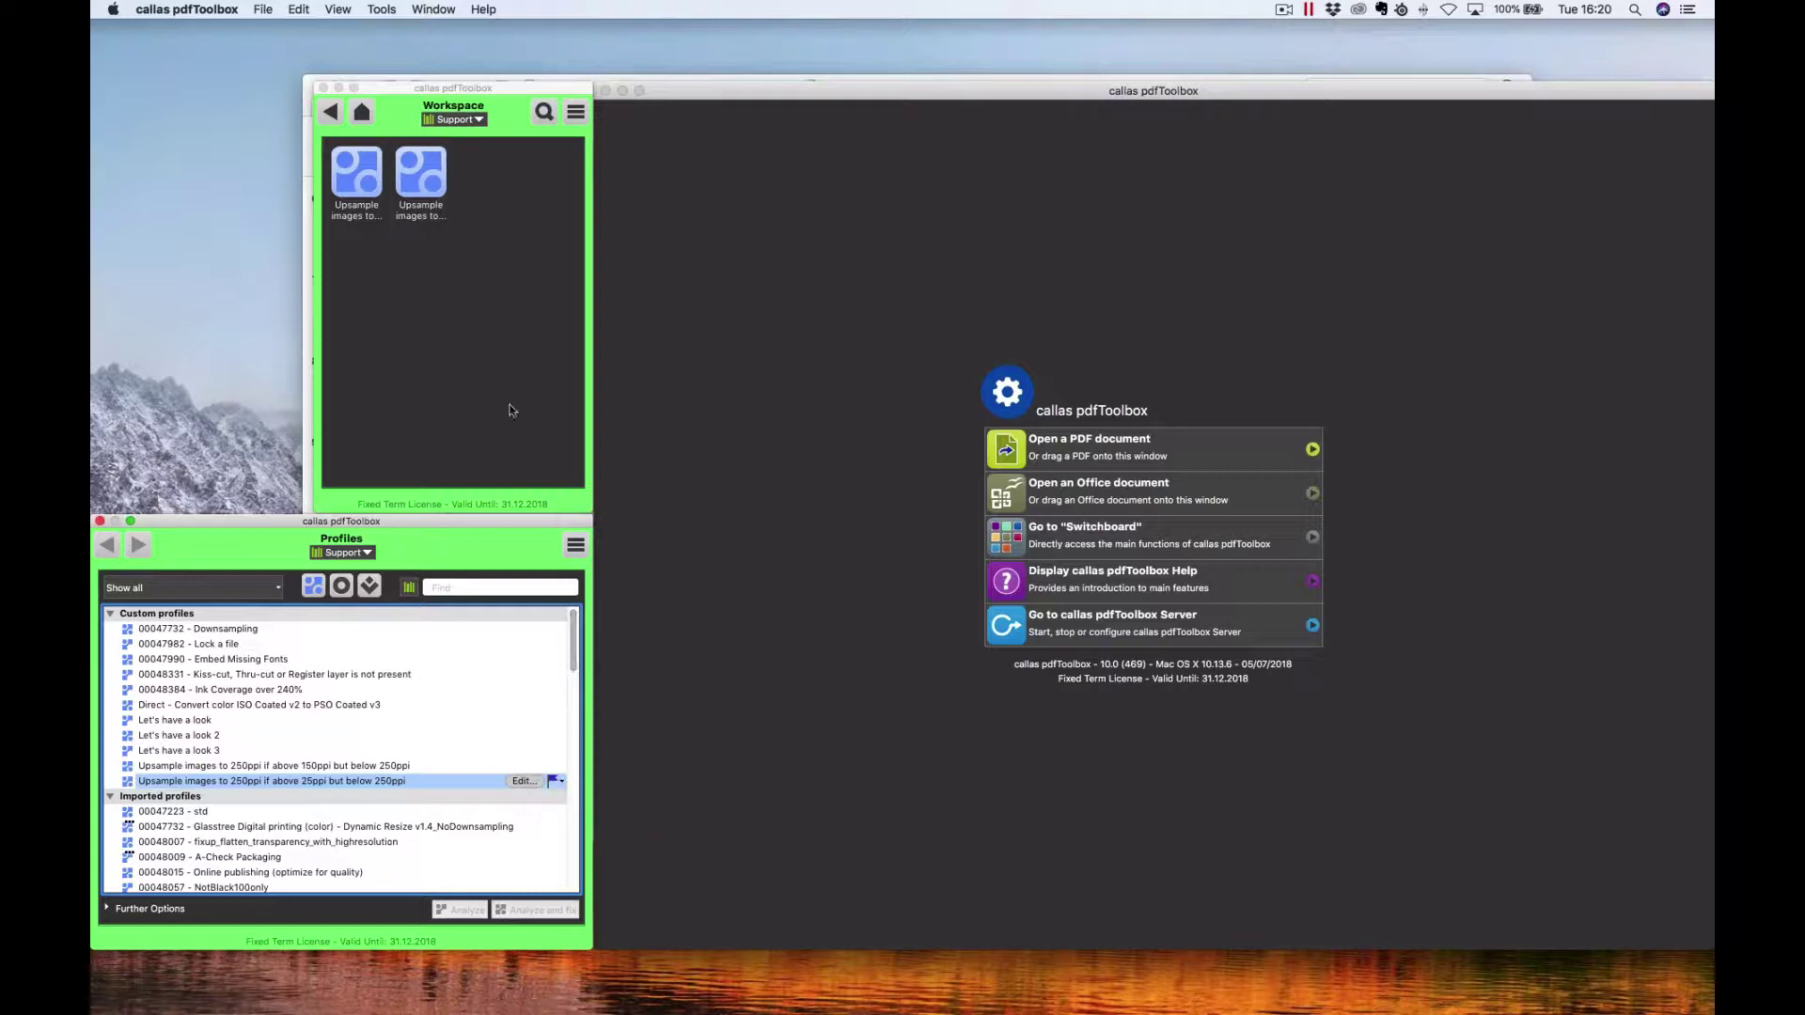
Step: Open the above-150ppi upsample profile from the Workspace panel
{"action": "left_click", "coordinate": [371, 184]}
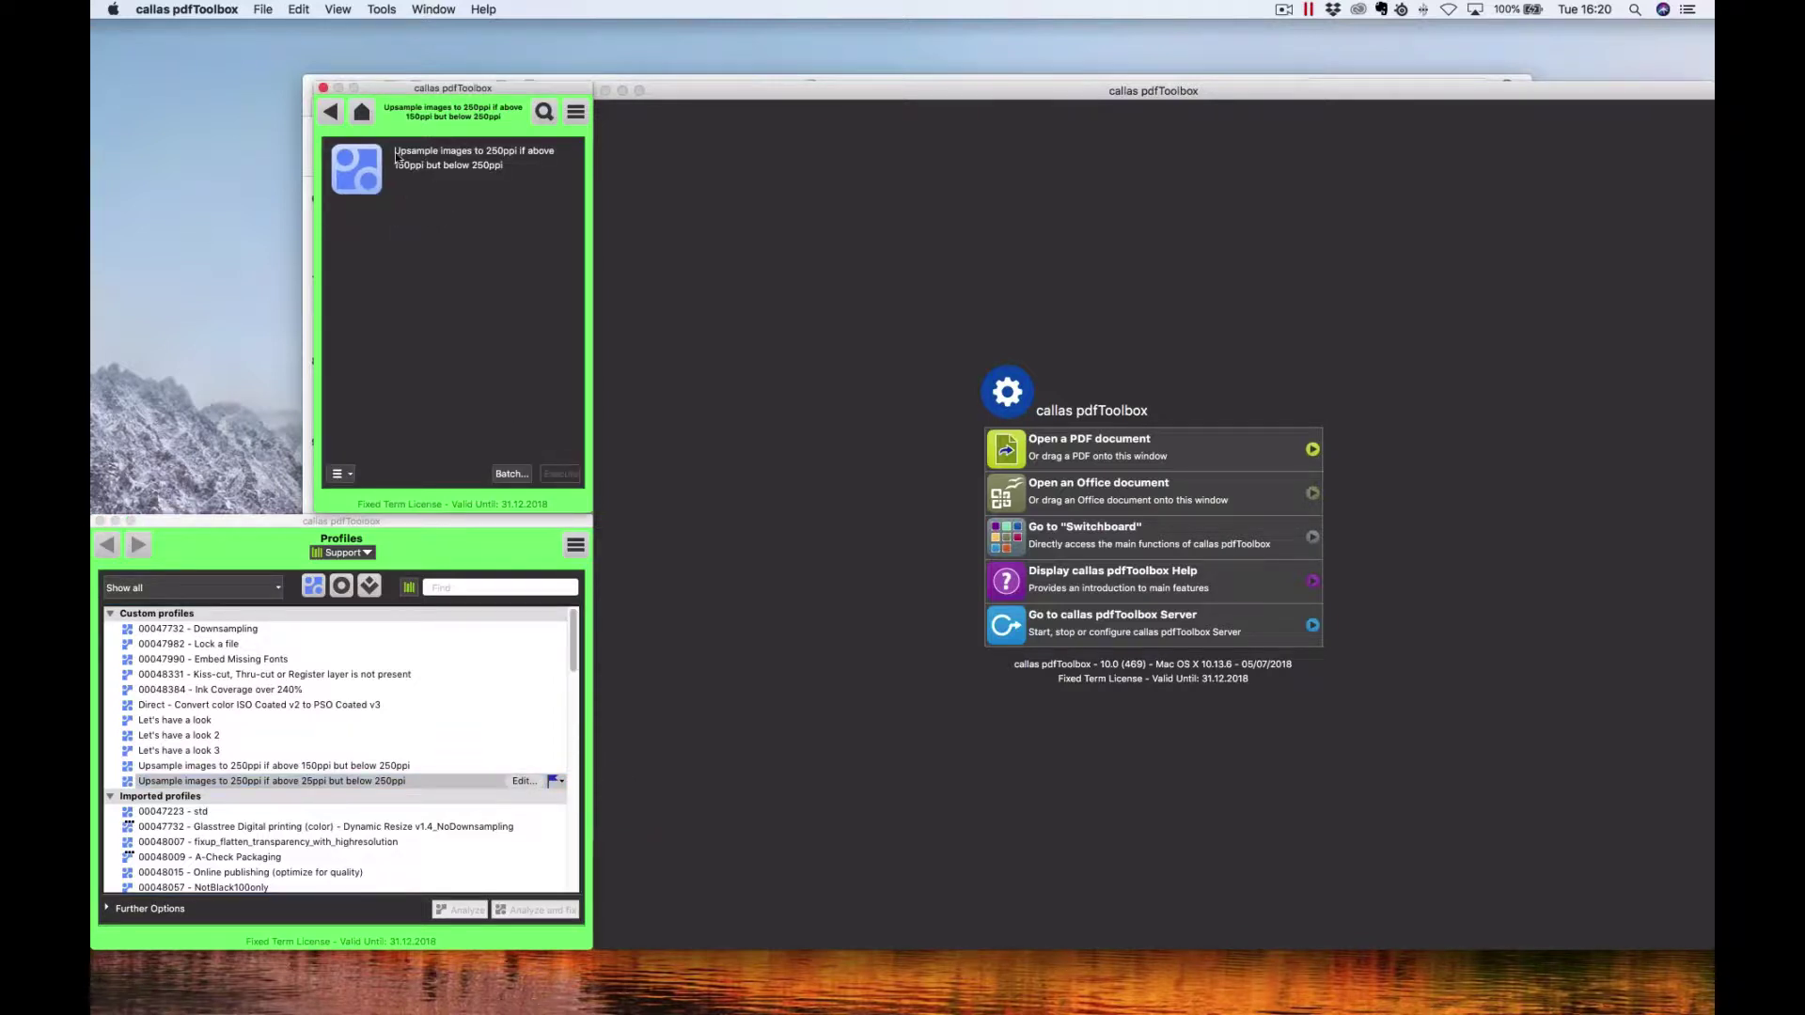
{"action": "left_click", "coordinate": [329, 110]}
{"action": "left_click", "coordinate": [420, 173]}
{"action": "left_click", "coordinate": [333, 113]}
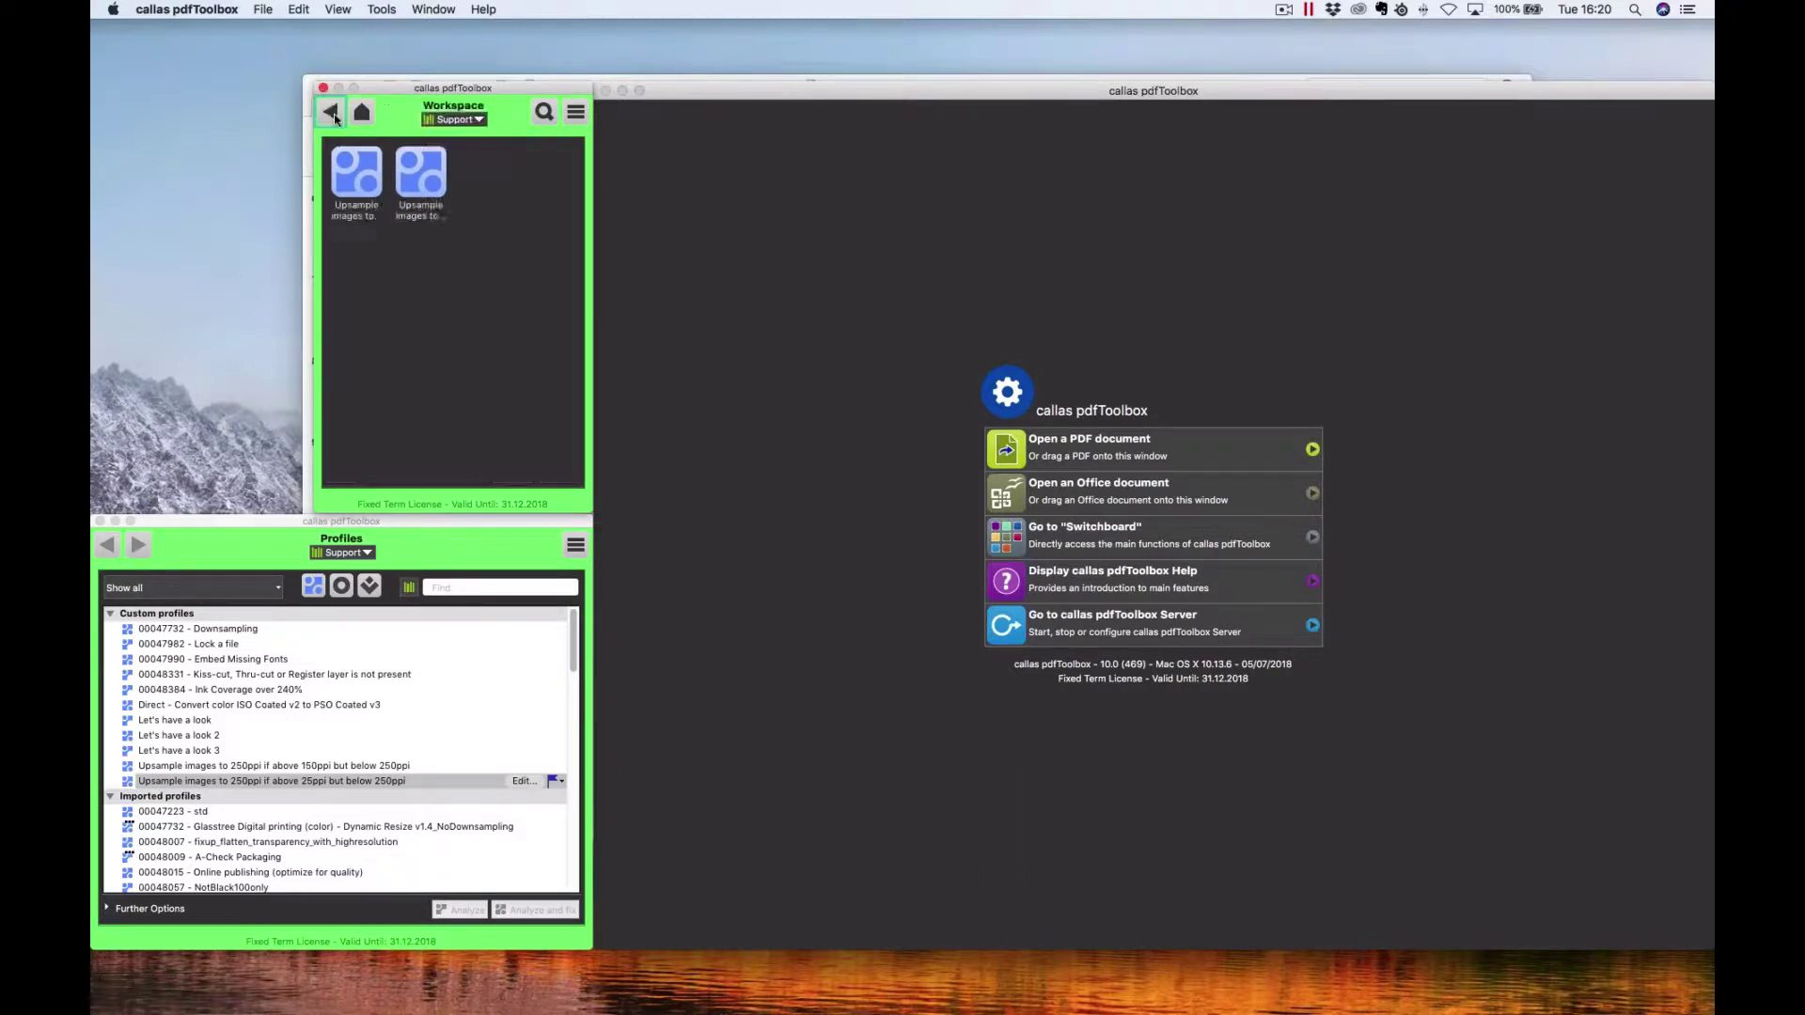
{"action": "left_click", "coordinate": [357, 184]}
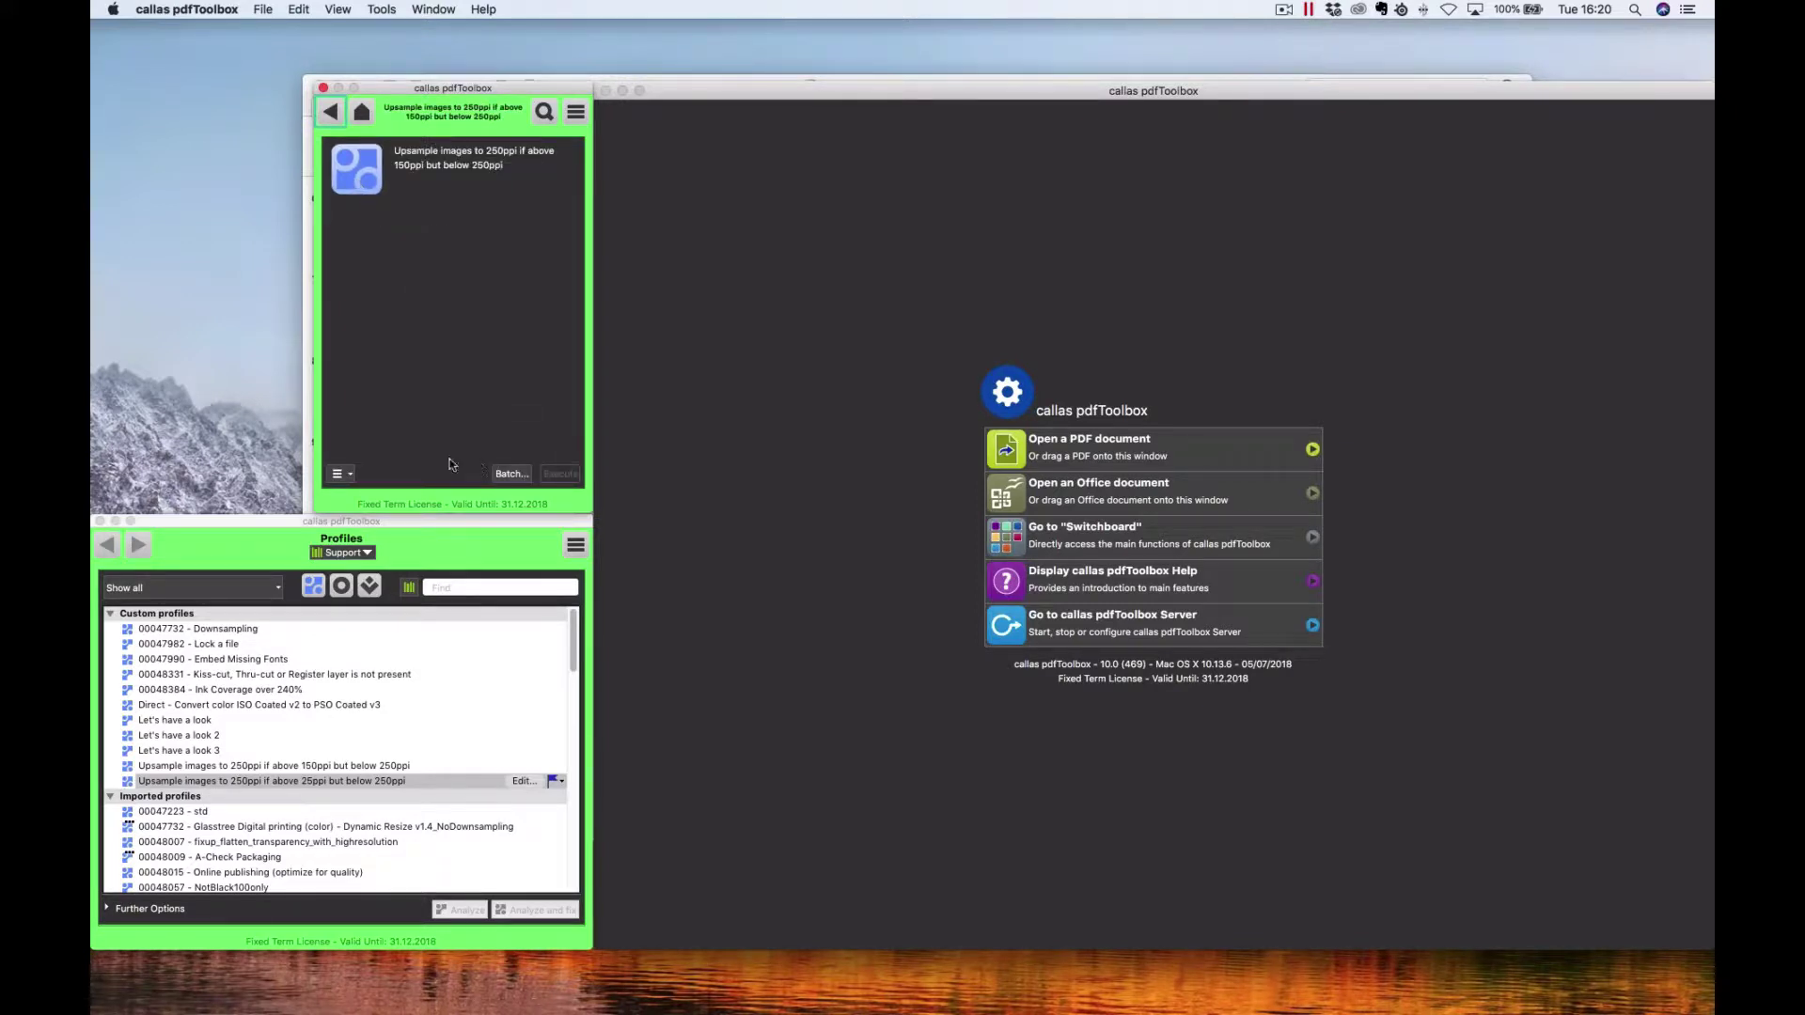
Step: Start a batch run of the profile on the Documents > Test_Files folder
{"action": "left_click", "coordinate": [504, 476]}
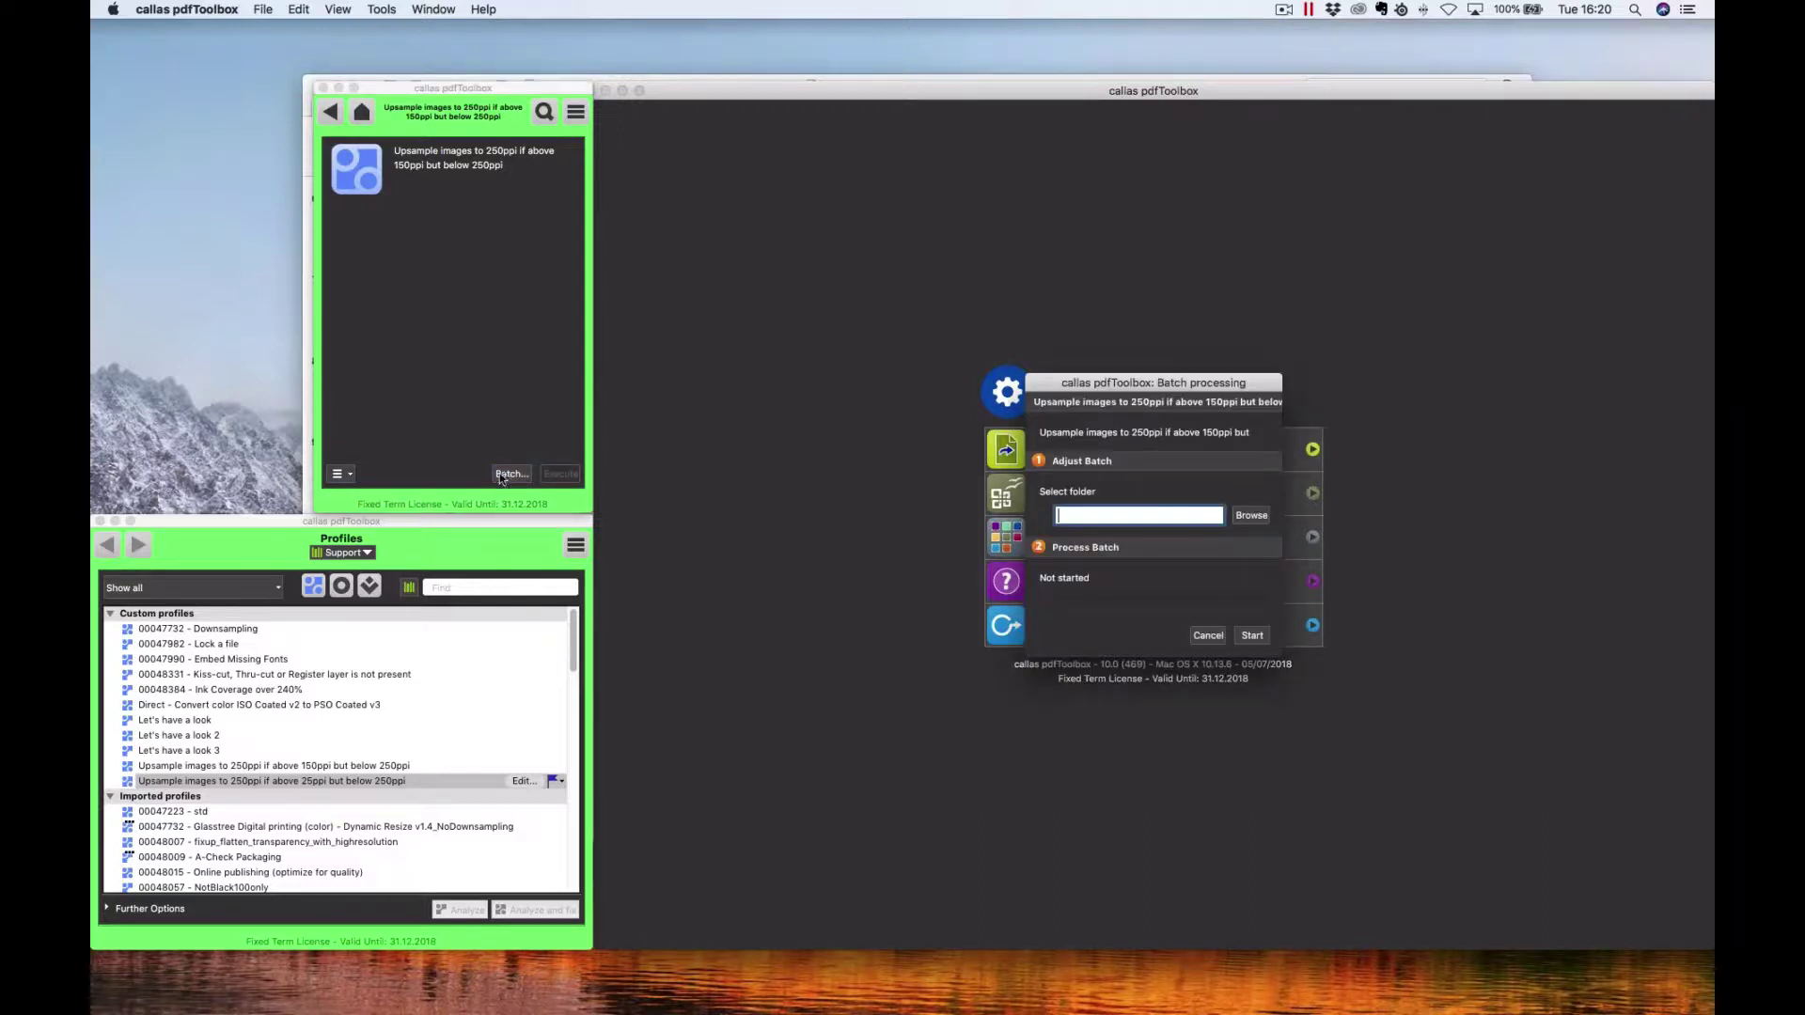
{"action": "left_click_drag", "start_coordinate": [1081, 383], "coordinate": [711, 408]}
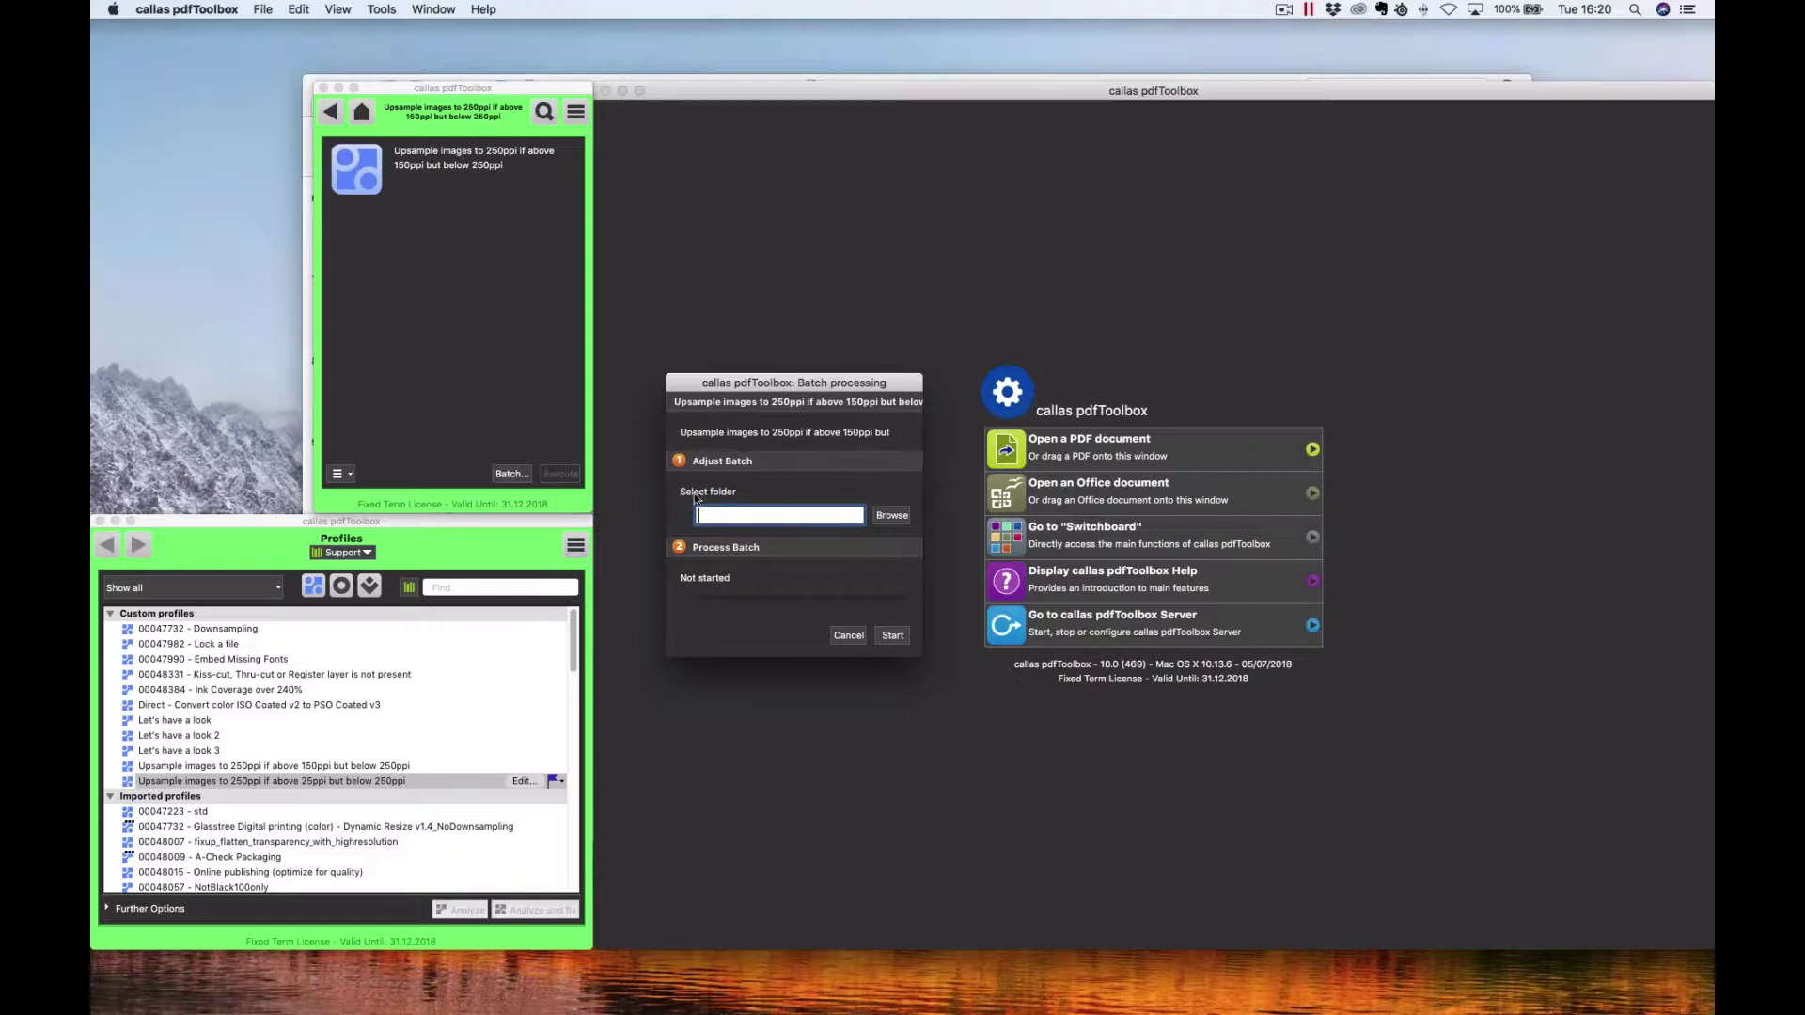
{"action": "left_click", "coordinate": [890, 516]}
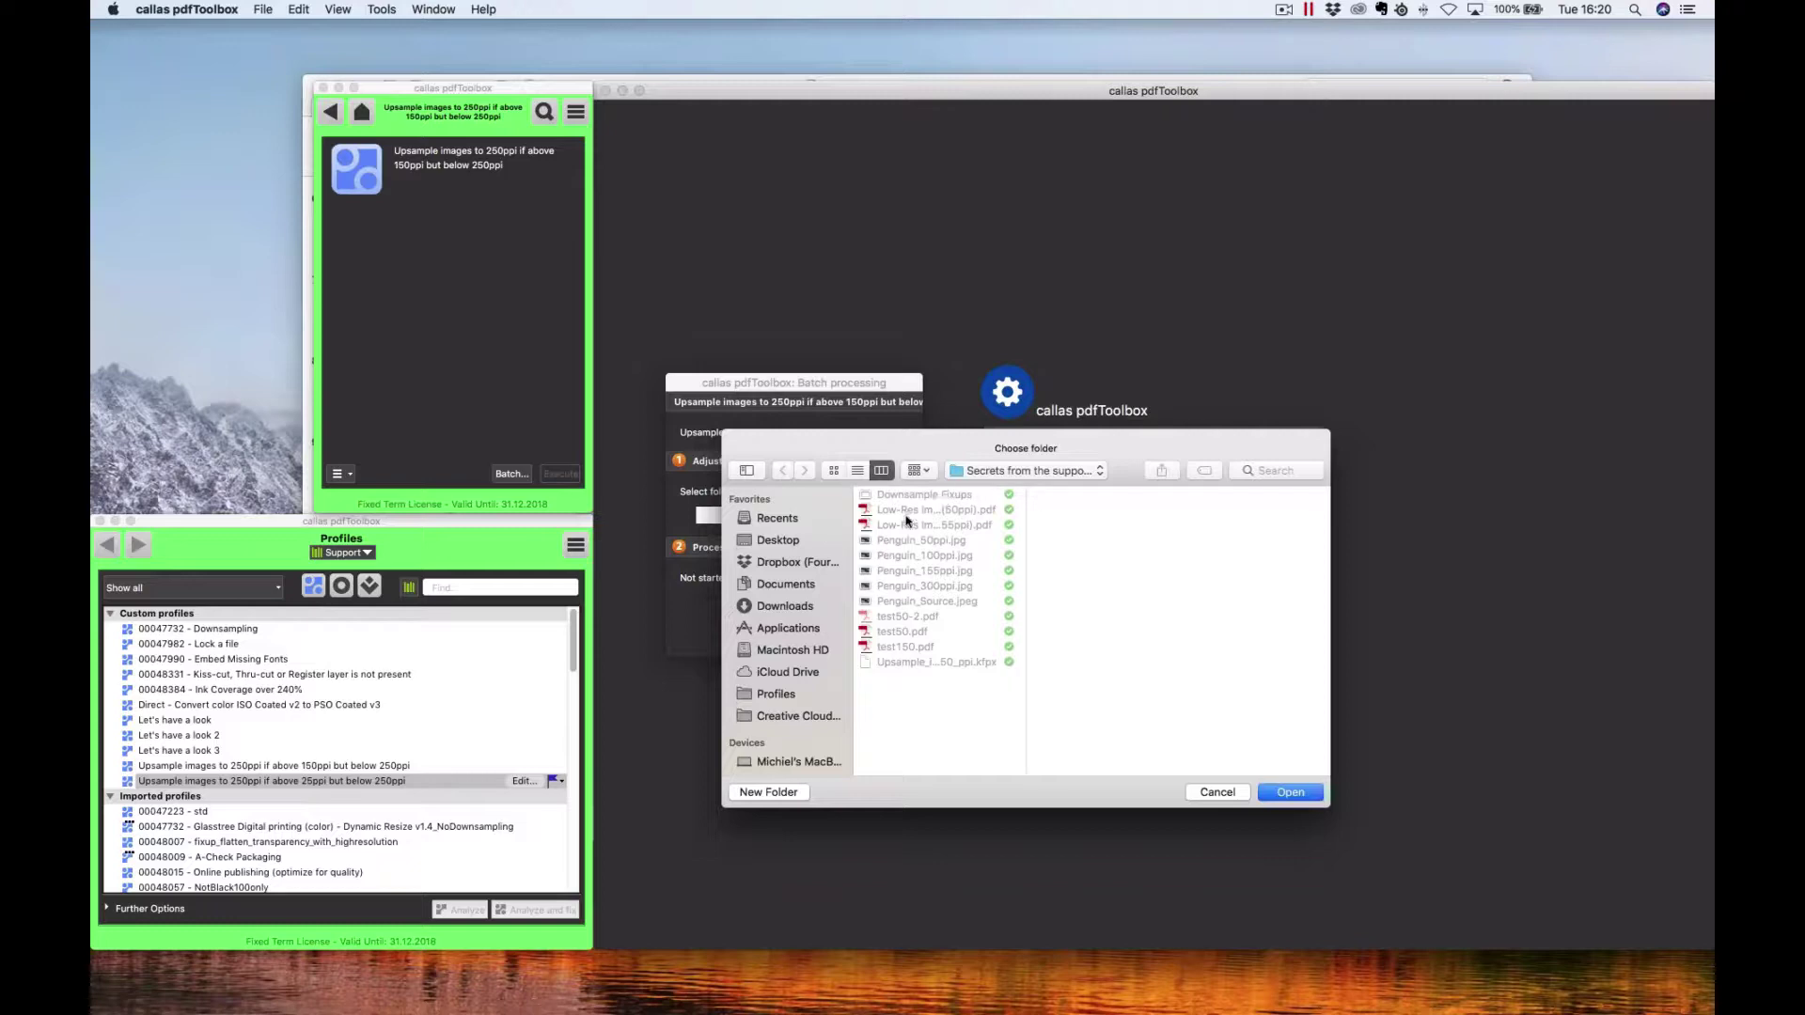
{"action": "left_click", "coordinate": [784, 583]}
{"action": "scroll", "coordinate": [907, 639], "scroll_direction": "down", "scroll_amount": 5}
{"action": "scroll", "coordinate": [906, 640], "scroll_direction": "up", "scroll_amount": 2}
{"action": "left_click", "coordinate": [902, 692]}
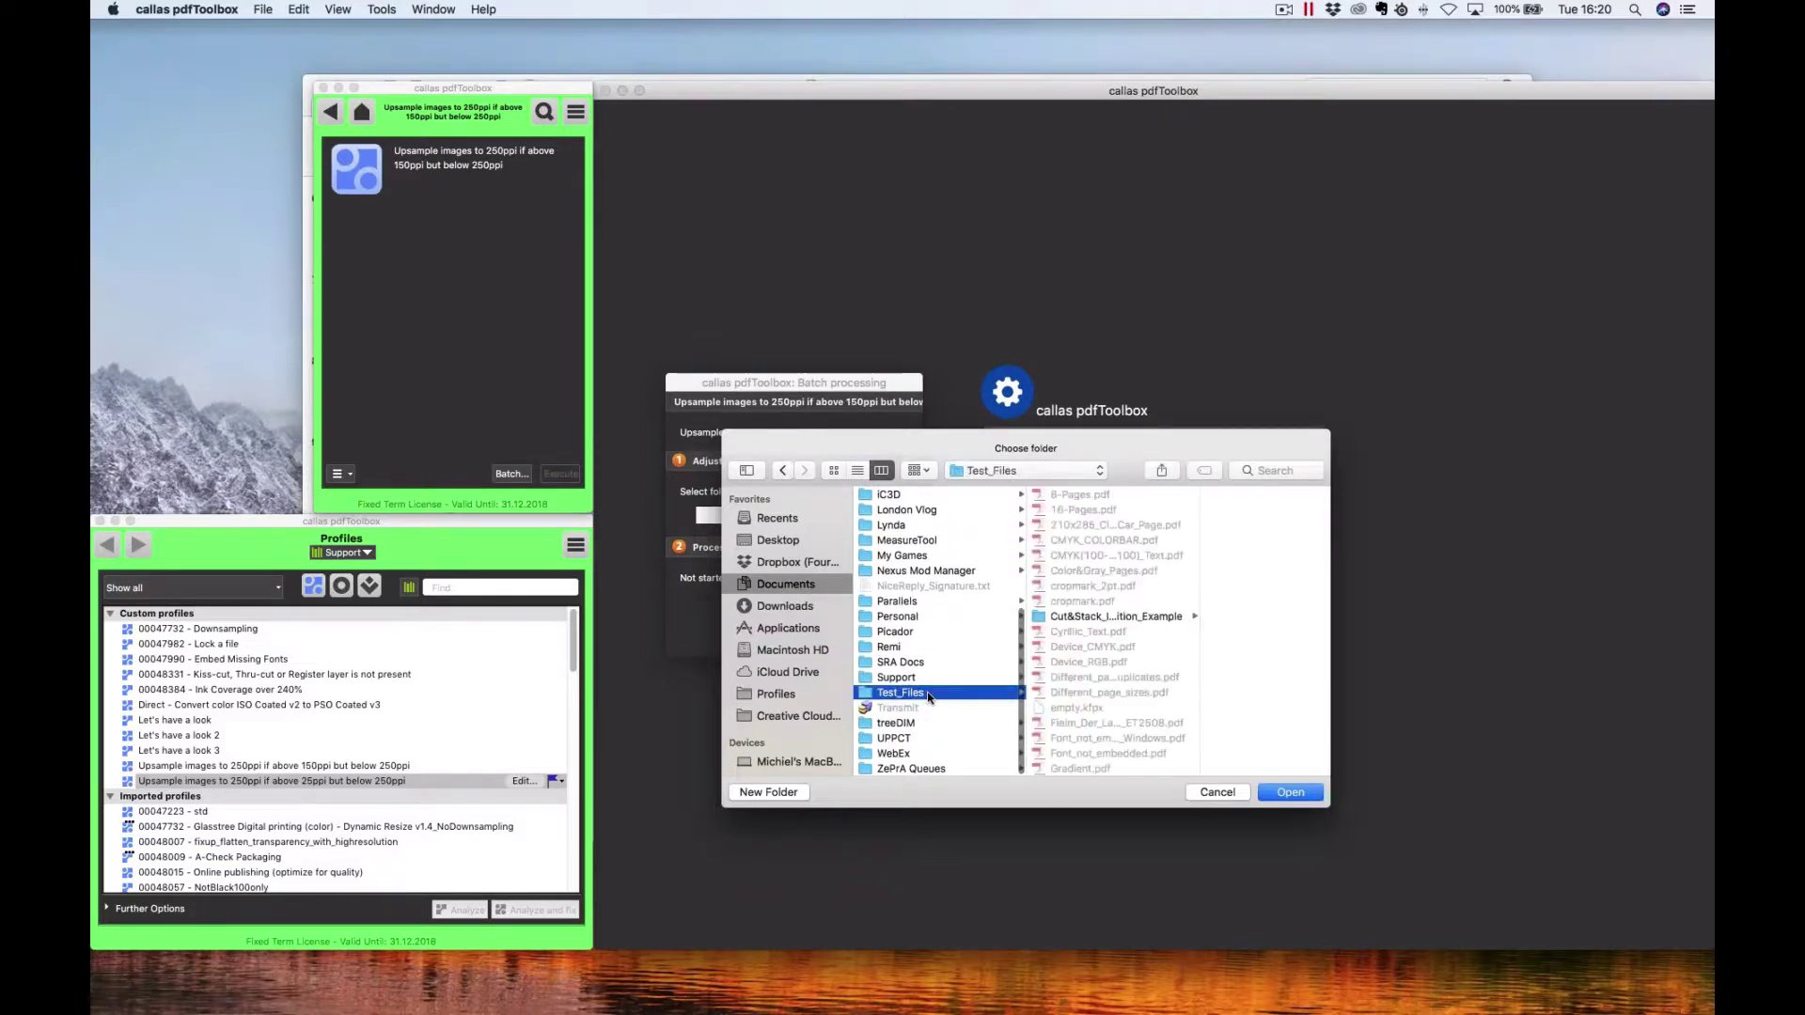
{"action": "left_click", "coordinate": [1289, 792]}
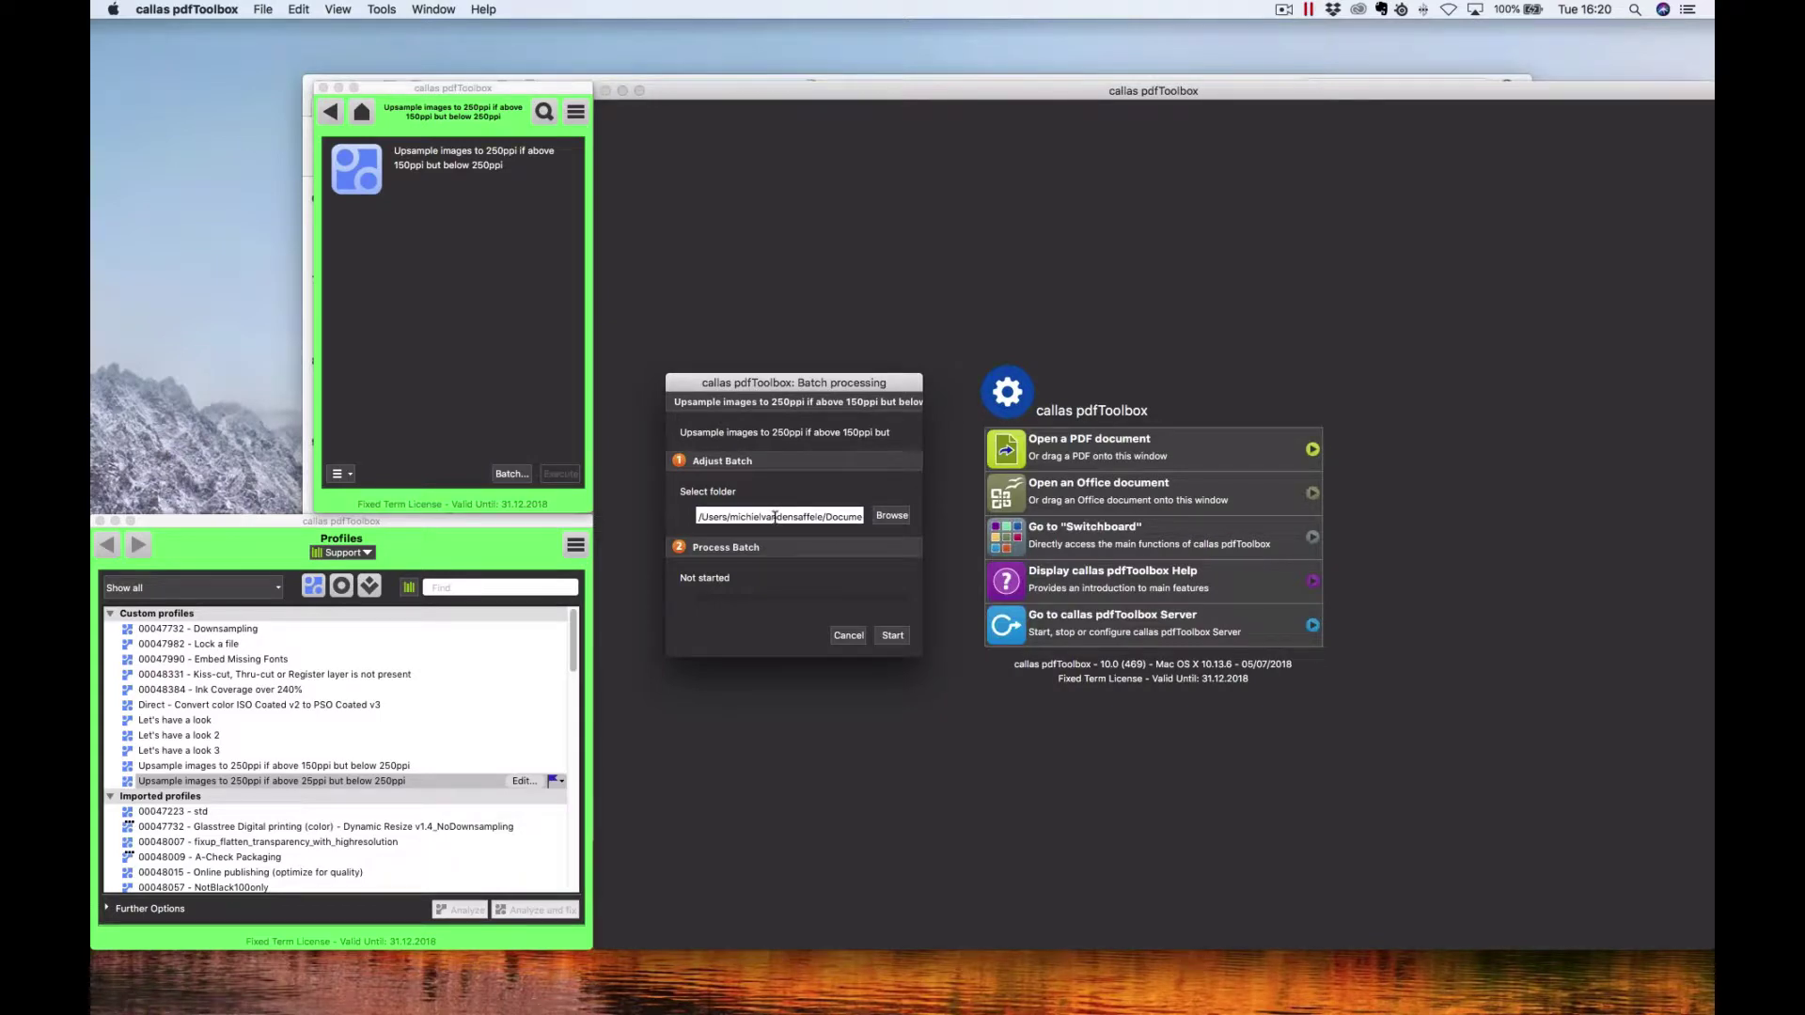
{"action": "left_click", "coordinate": [888, 636]}
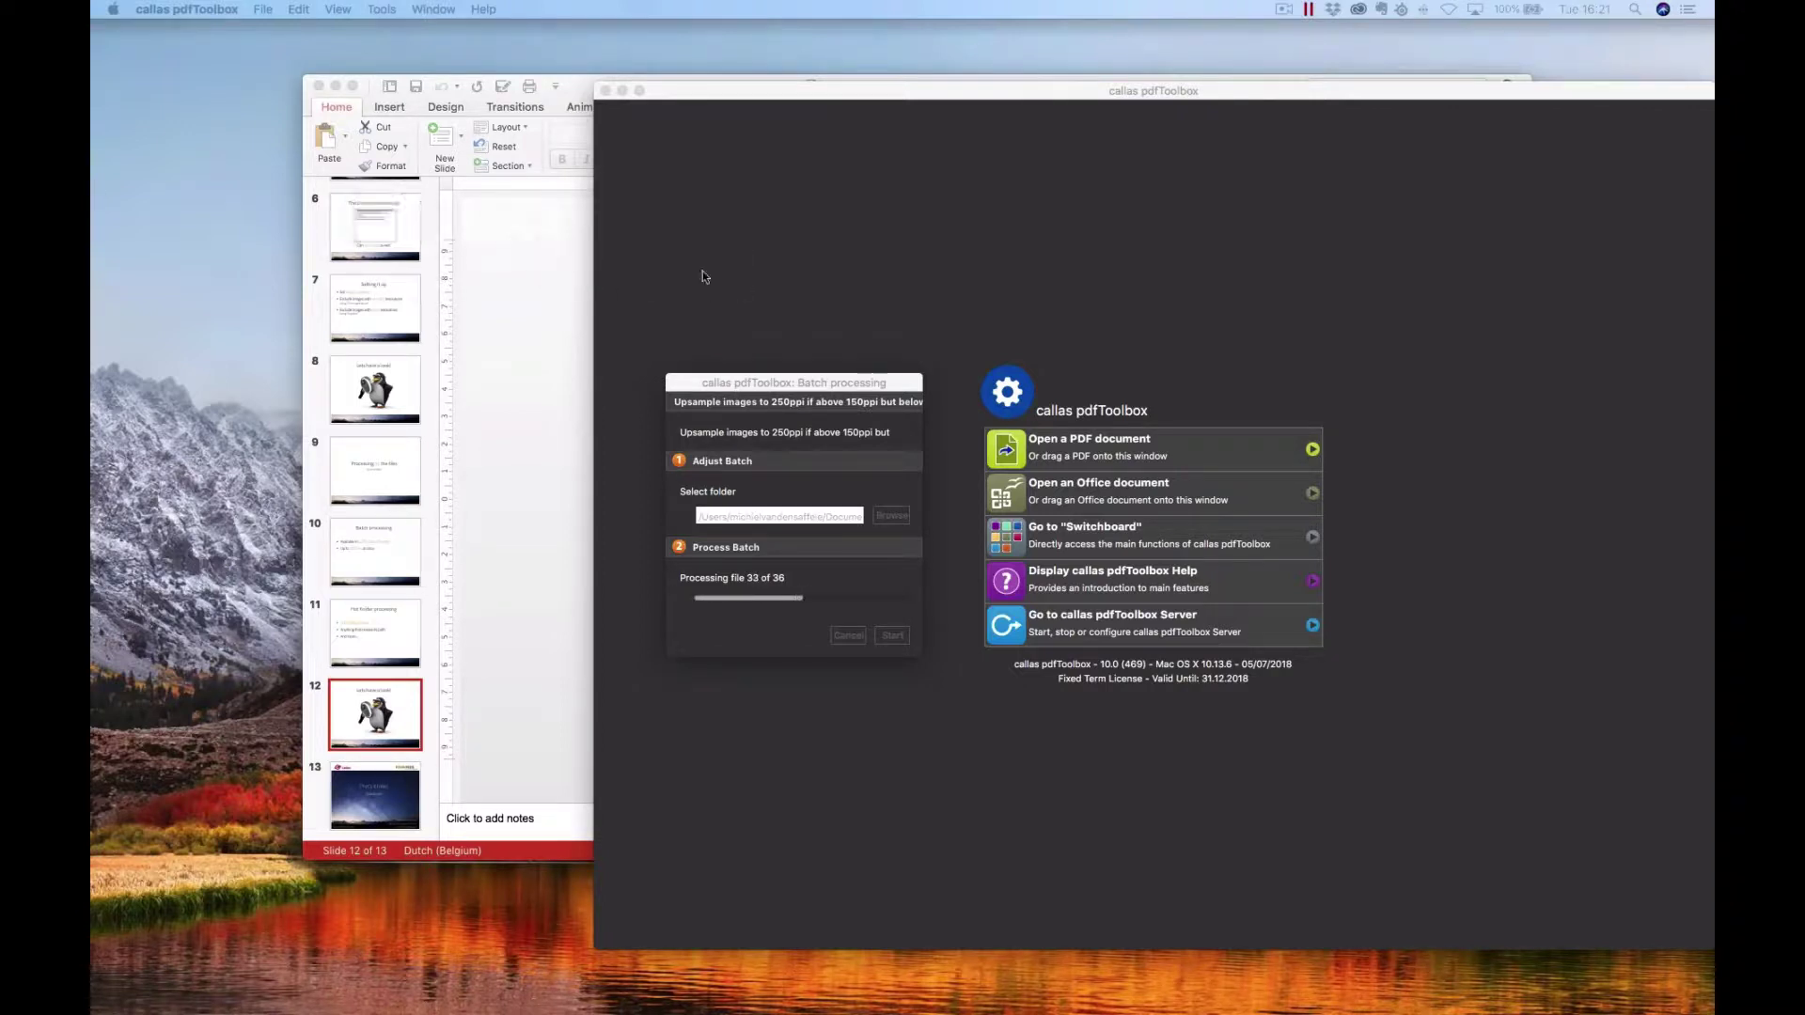
Step: Switch to Finder and open the dated Upsample output folder
{"action": "key", "text": "super+Tab"}
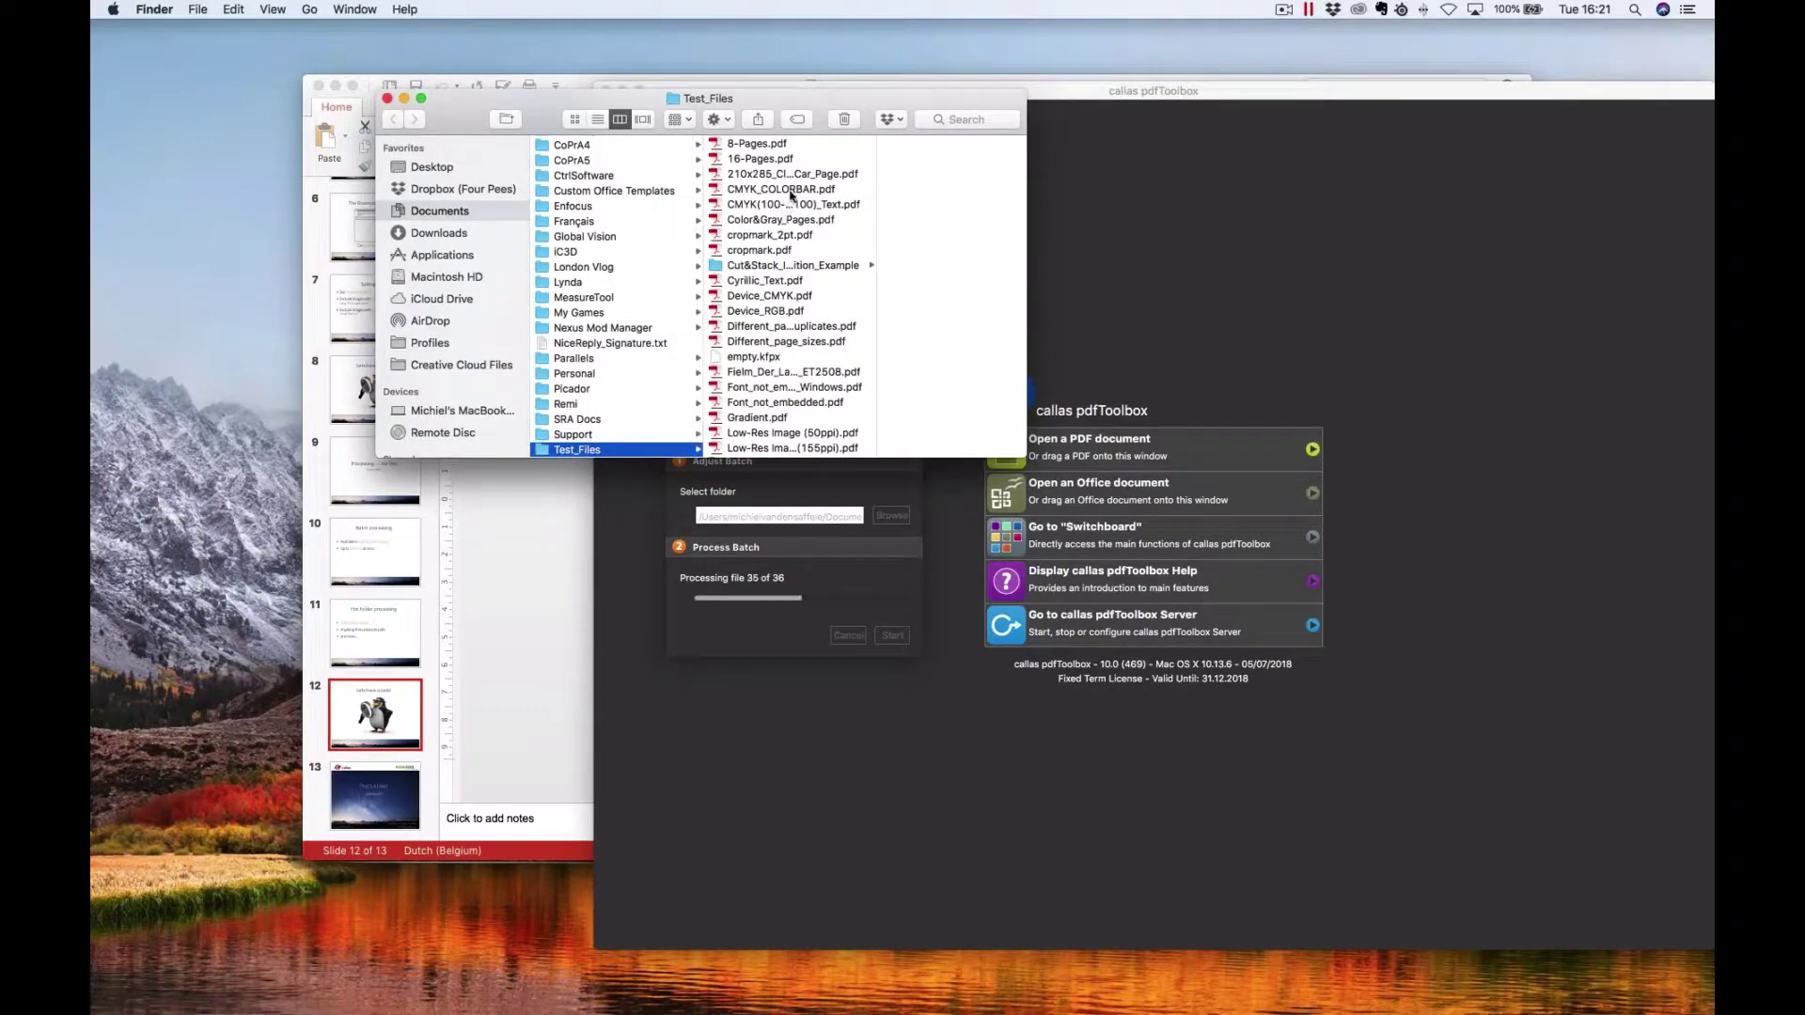
{"action": "scroll", "coordinate": [790, 195], "scroll_direction": "down", "scroll_amount": 1}
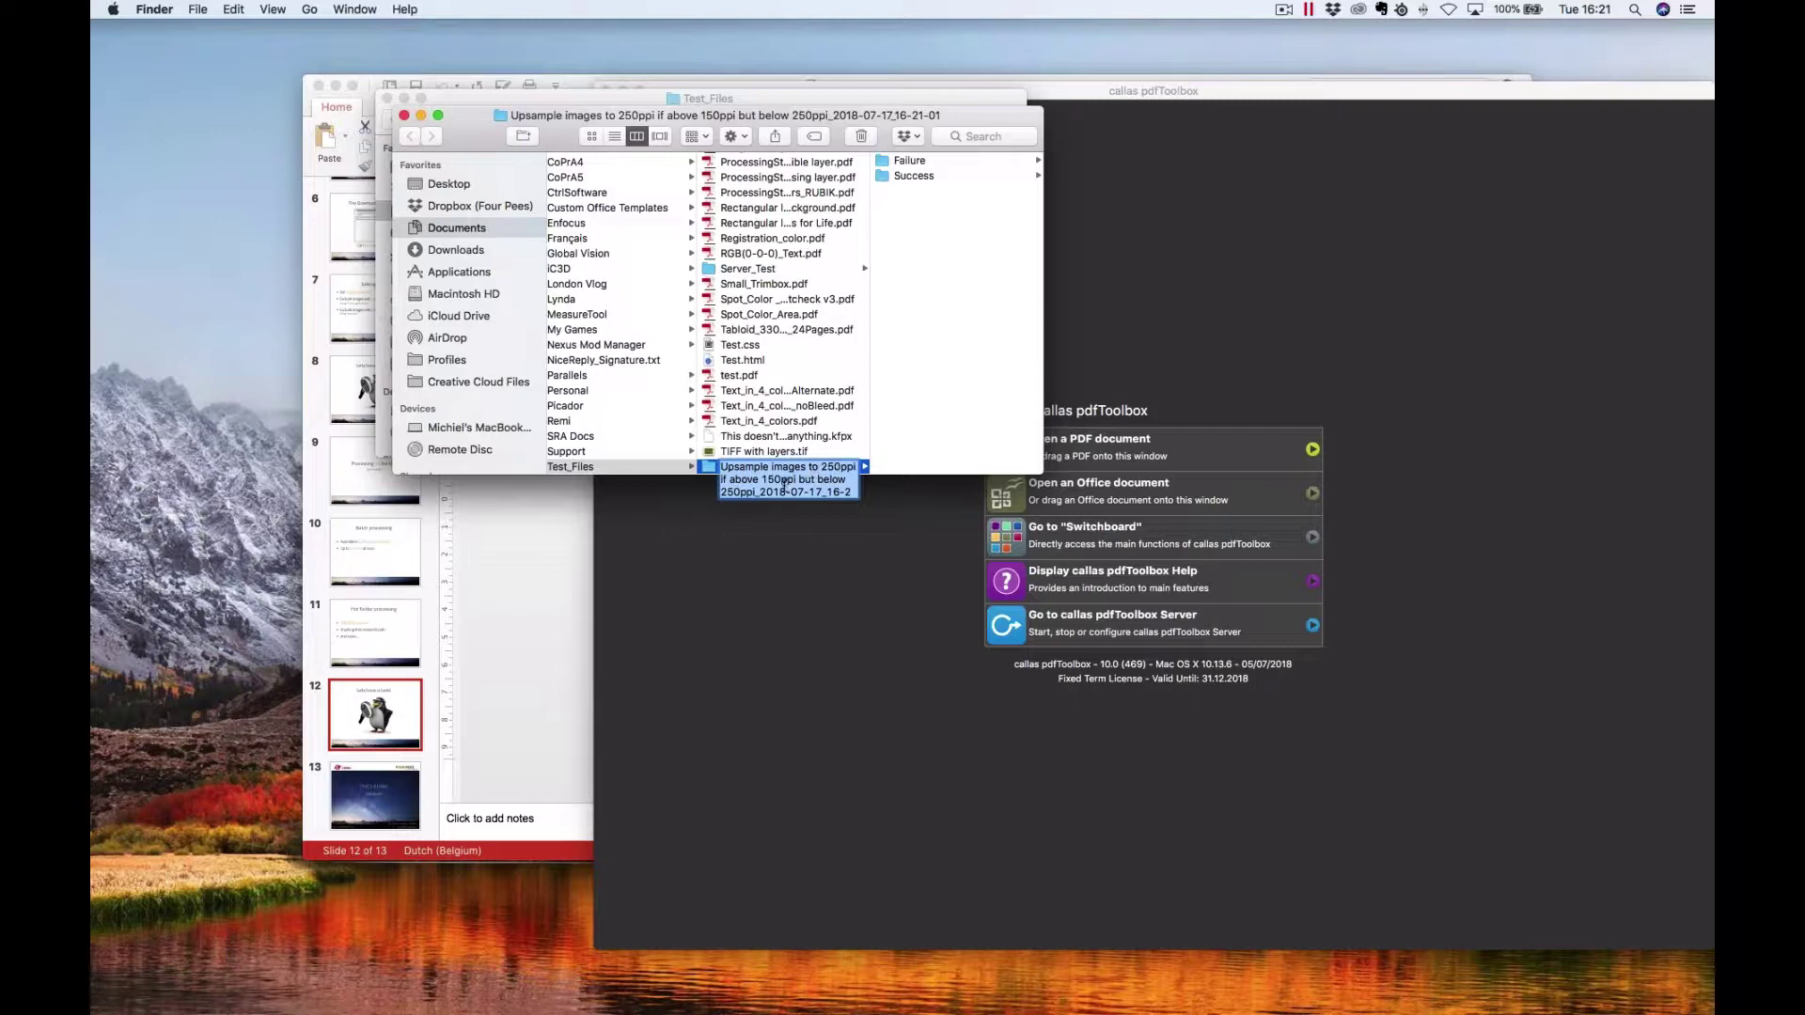
{"action": "left_click_drag", "start_coordinate": [760, 492], "coordinate": [851, 490]}
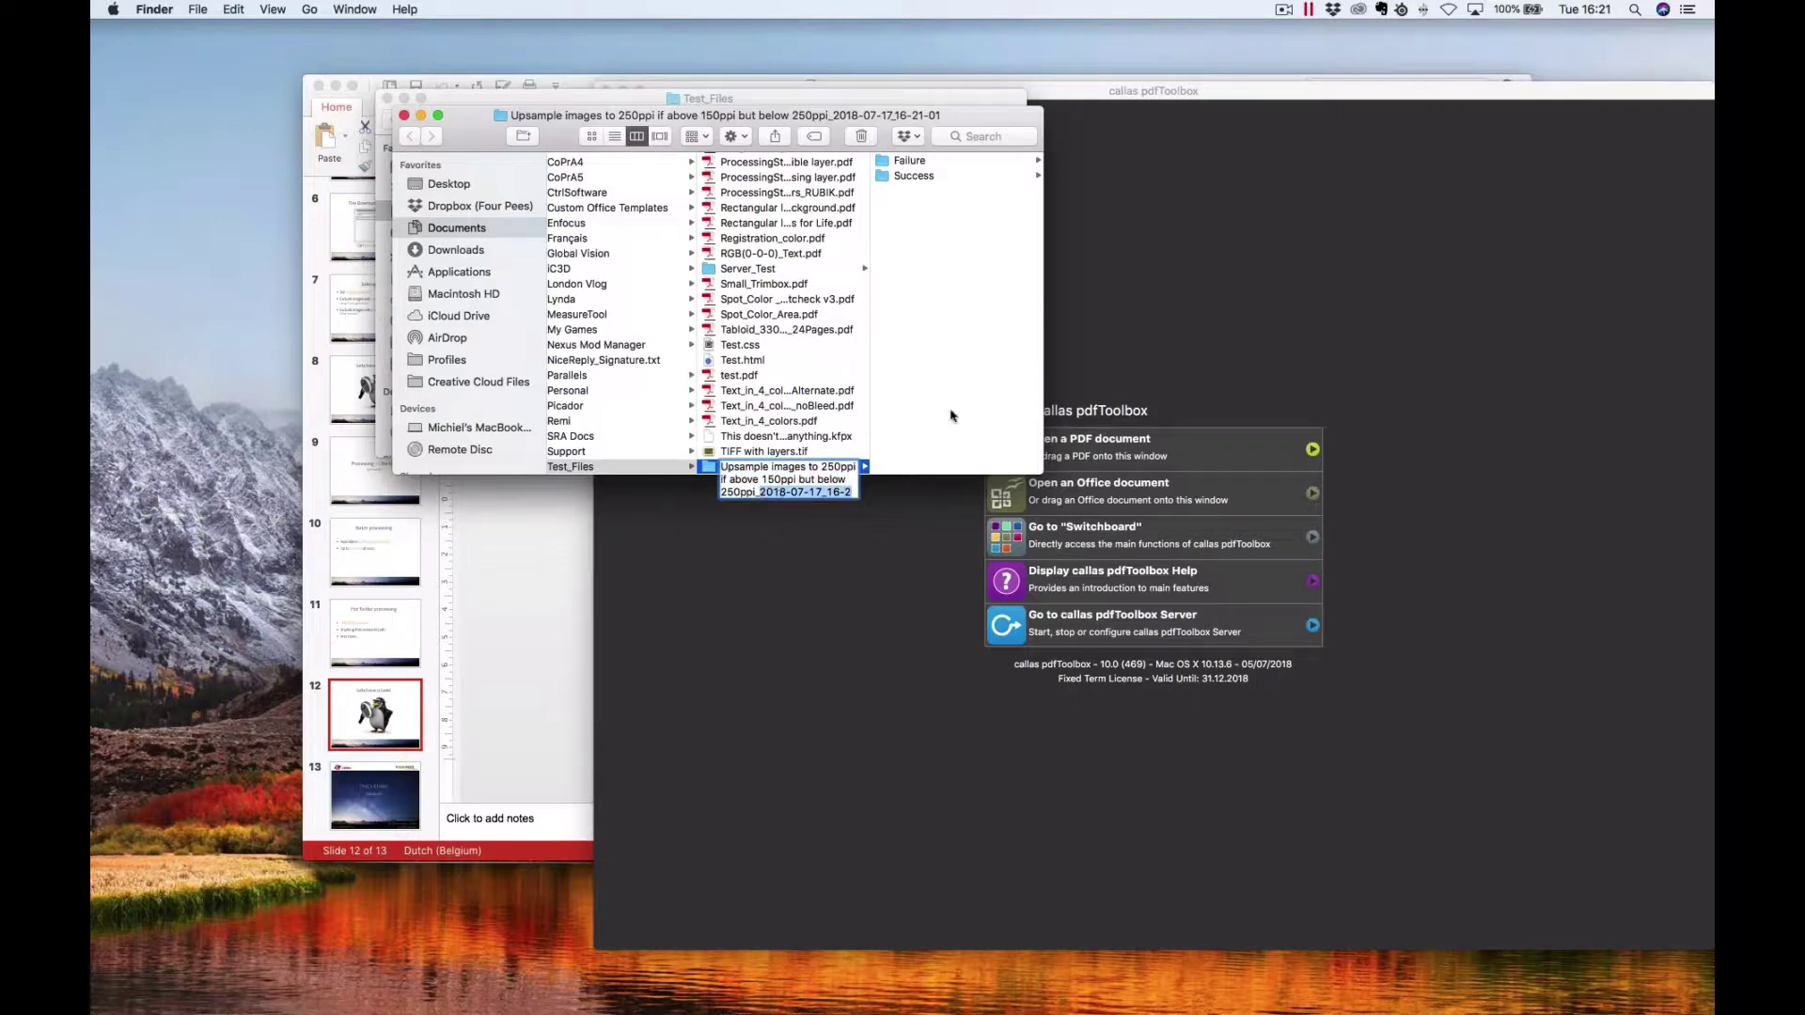
{"action": "key", "text": "Return"}
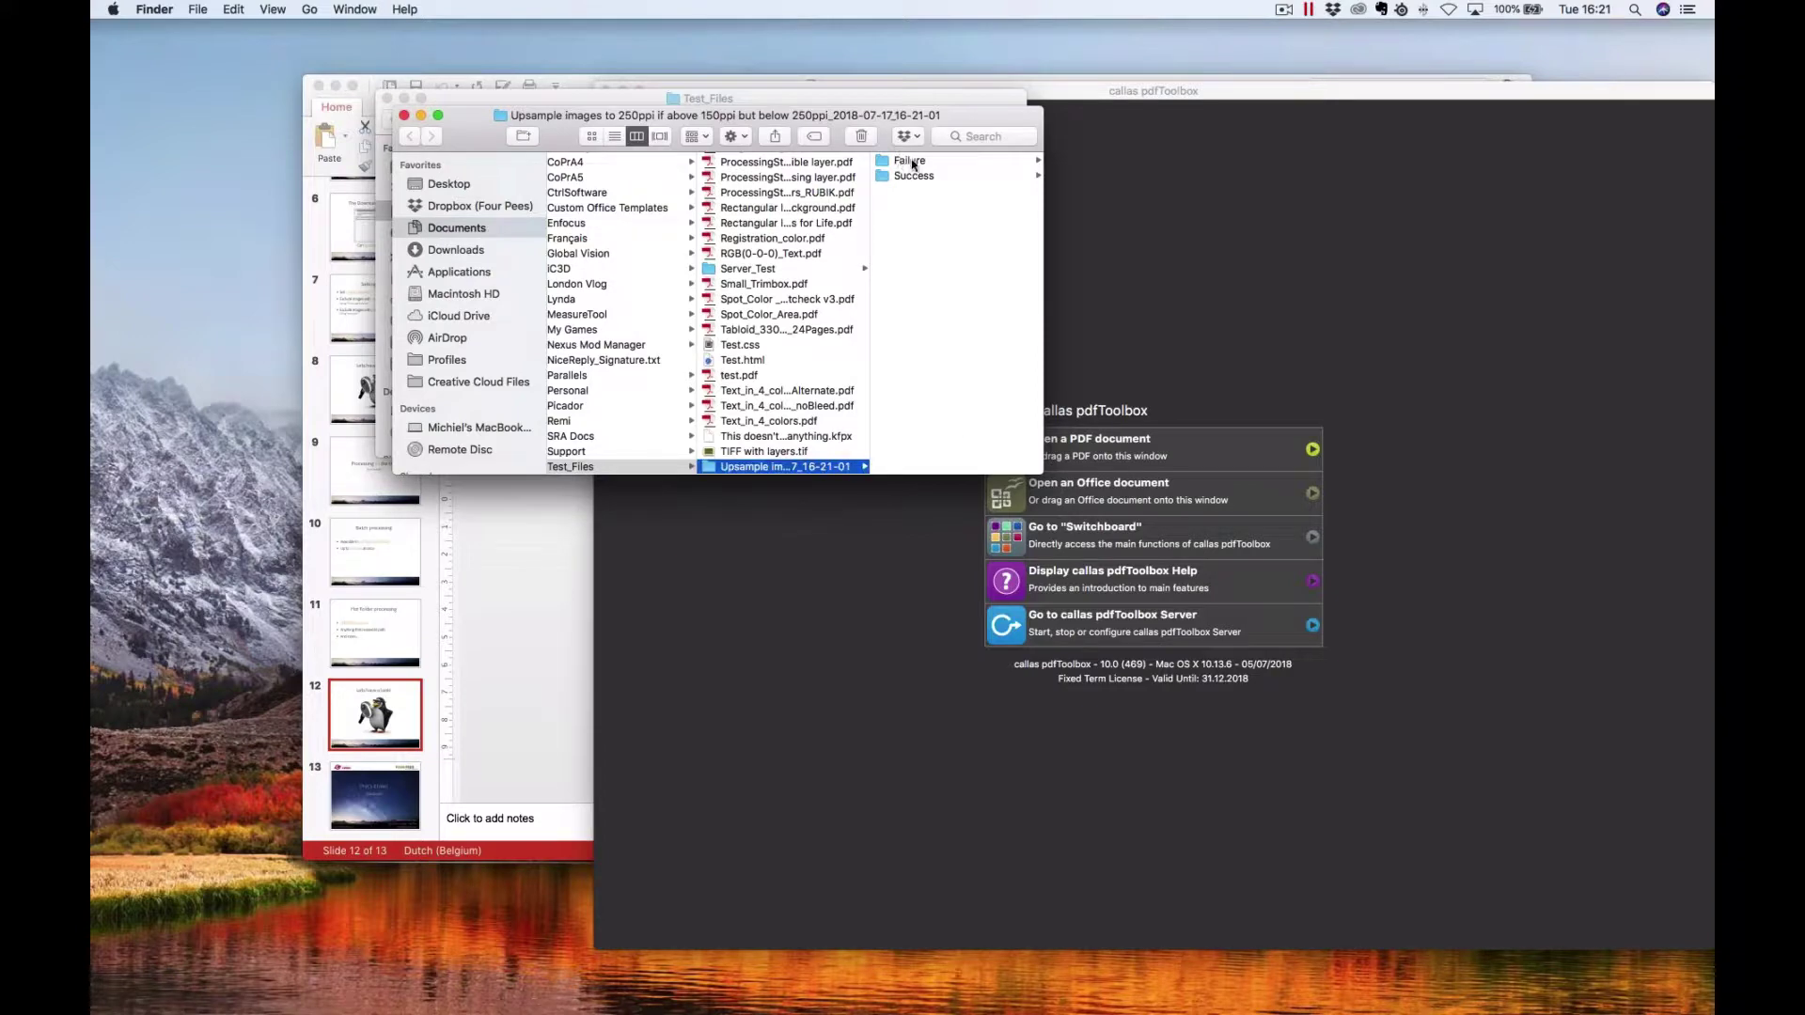
Step: Select test.pdf in the Failure folder and preview it in Quick Look
{"action": "left_click", "coordinate": [904, 163]}
{"action": "left_click", "coordinate": [828, 176]}
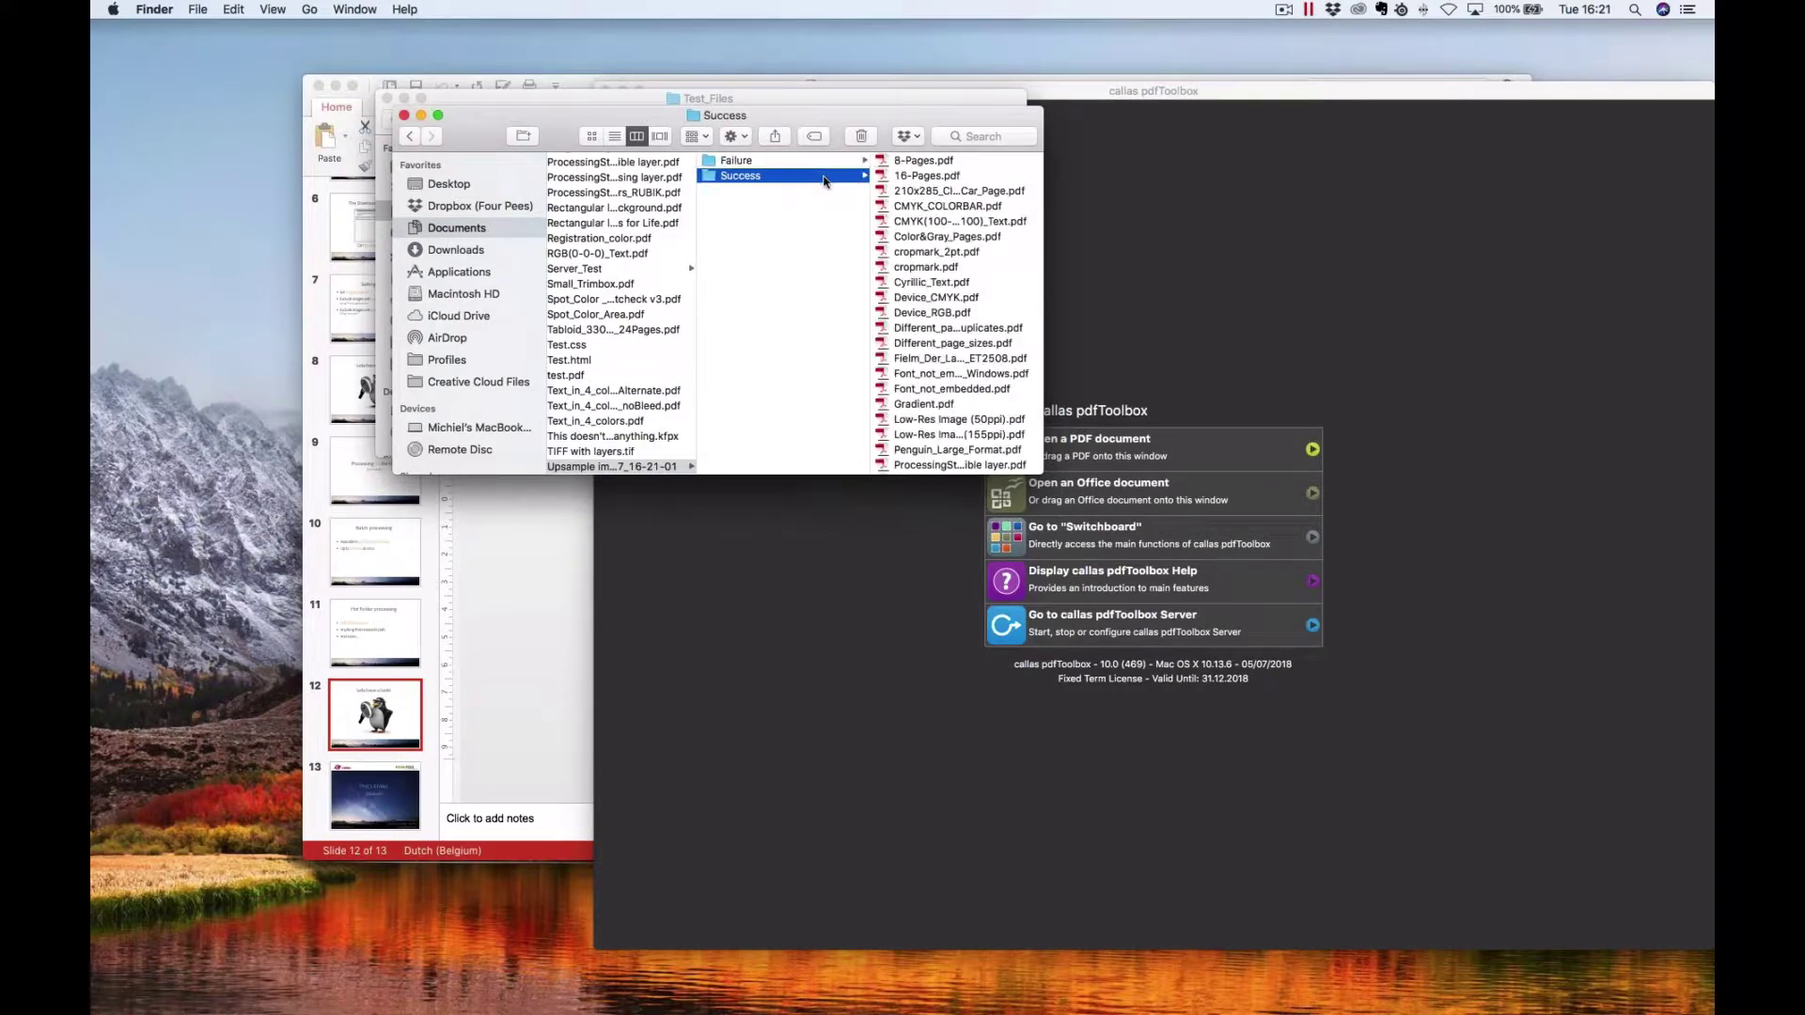
{"action": "left_click", "coordinate": [785, 161]}
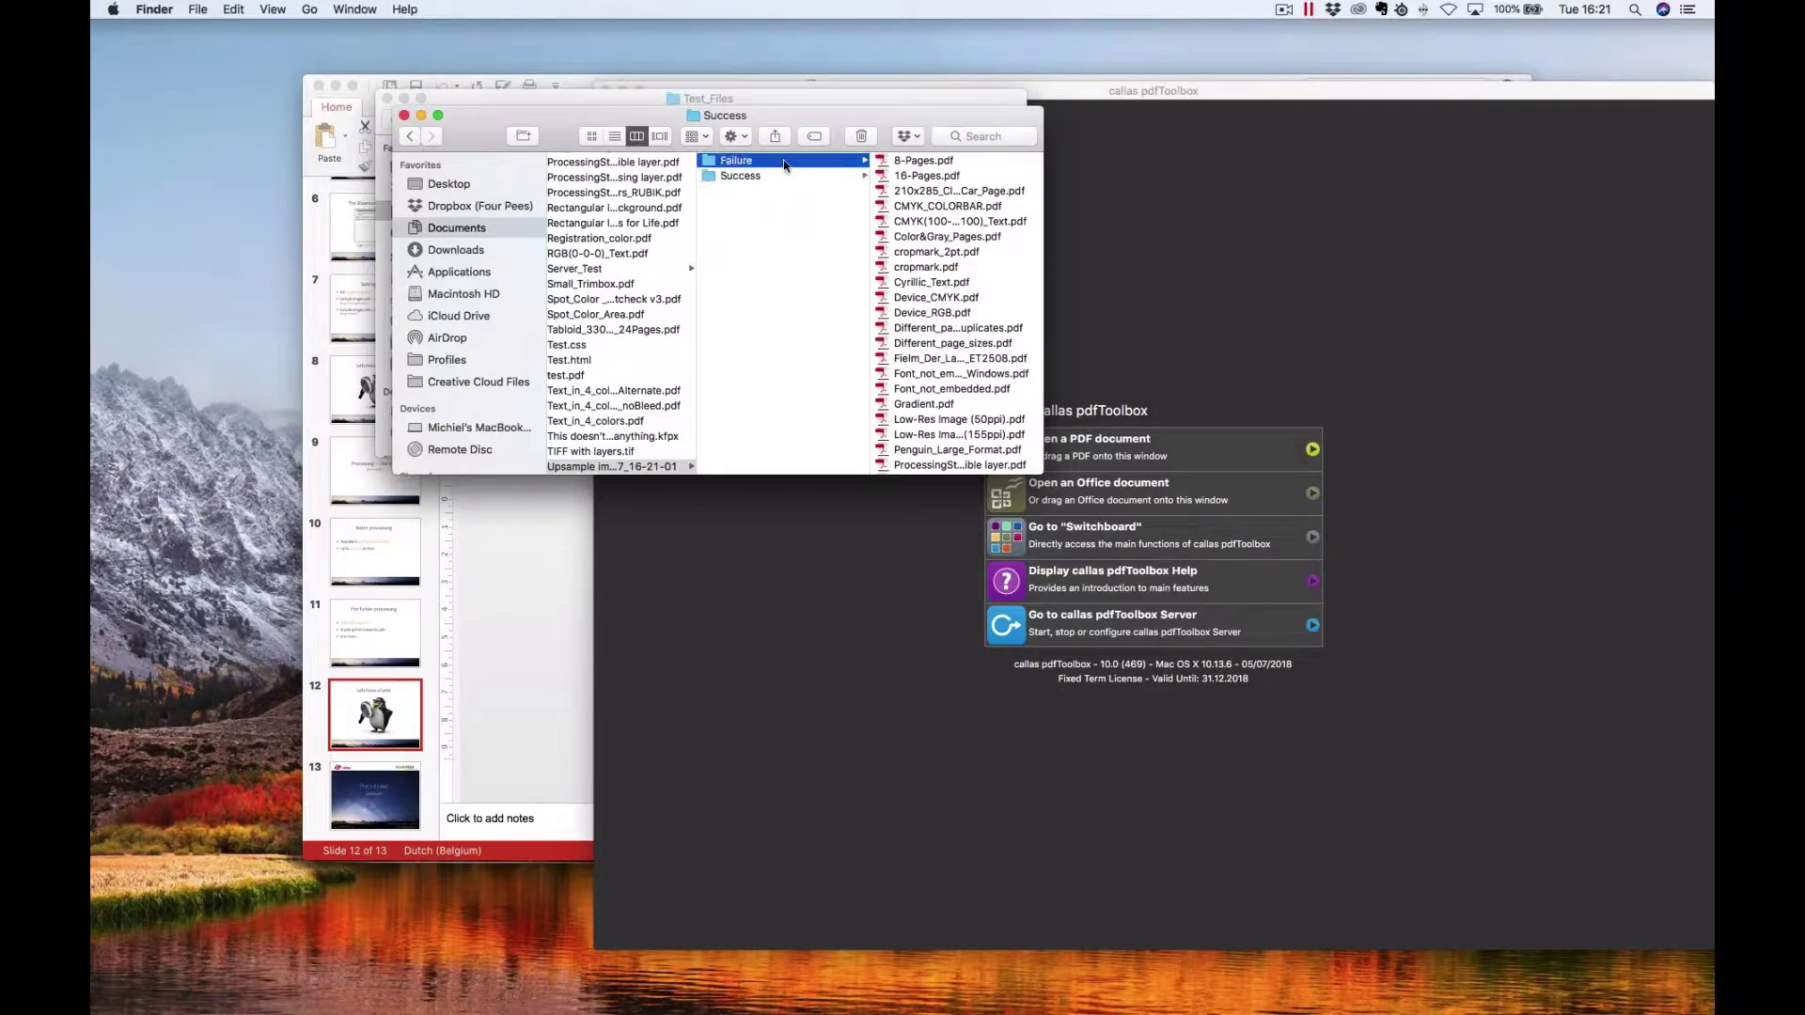
{"action": "left_click", "coordinate": [922, 163]}
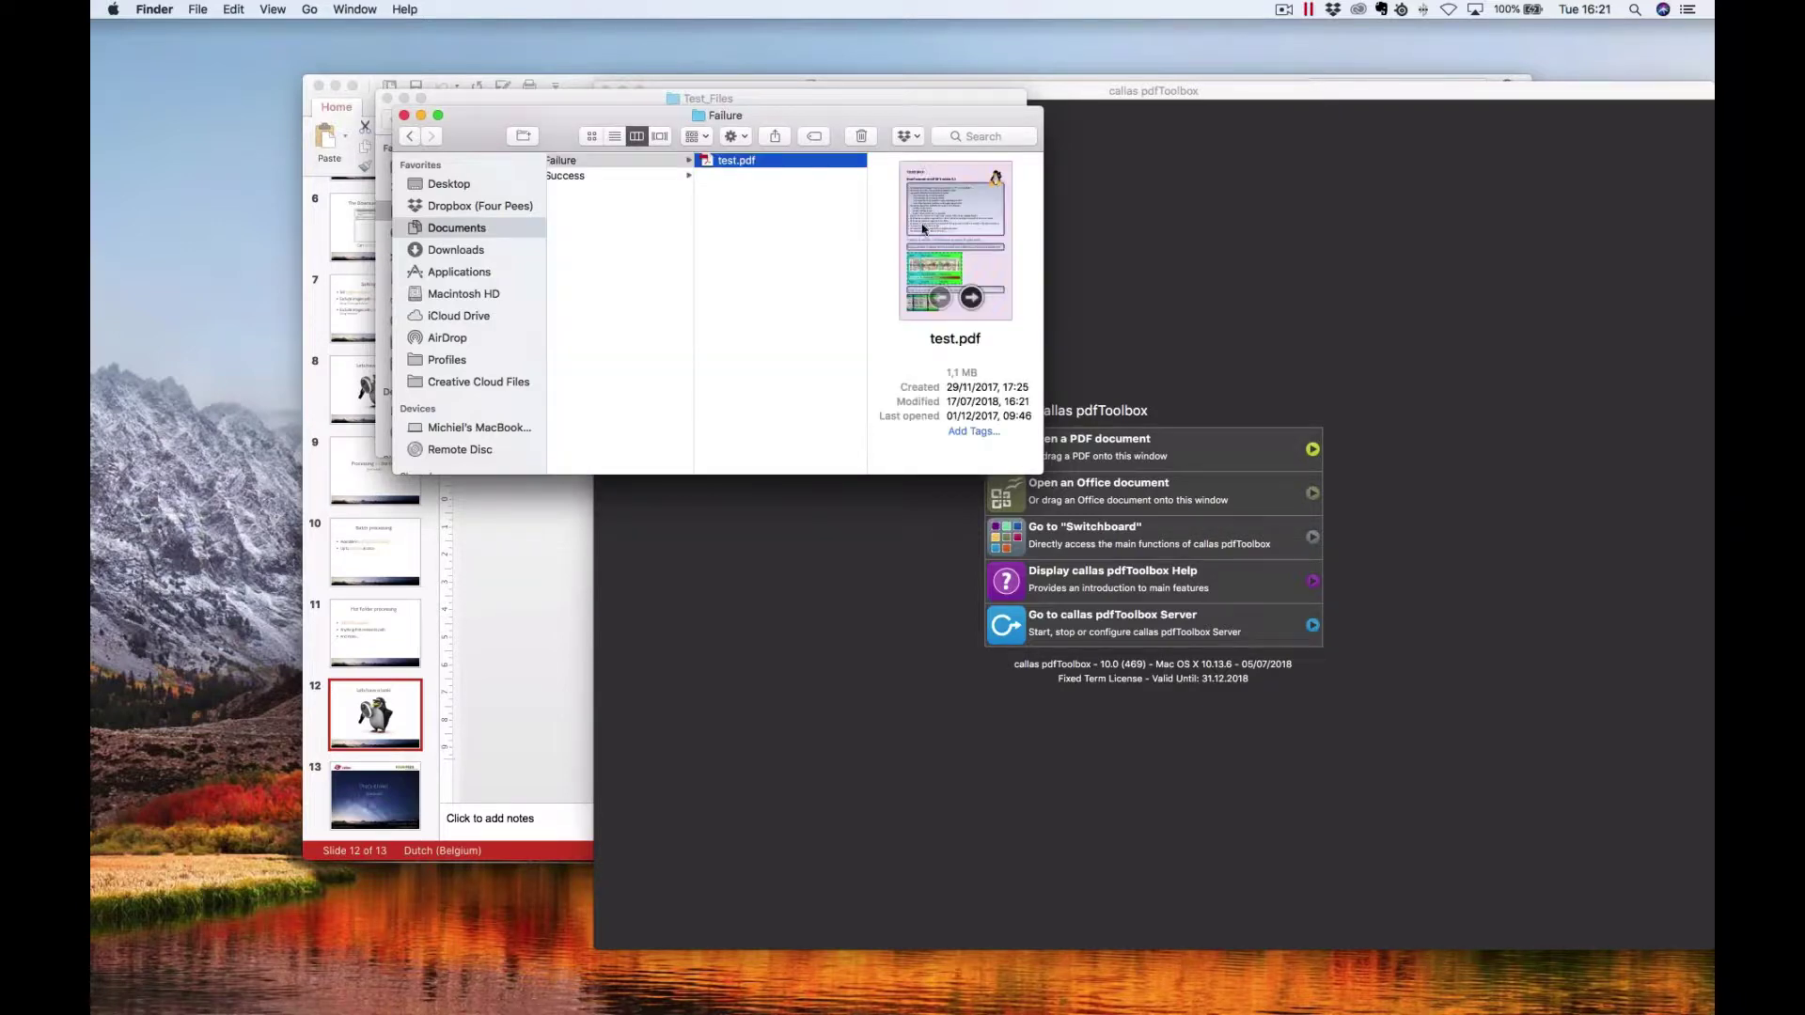
{"action": "key", "text": "space"}
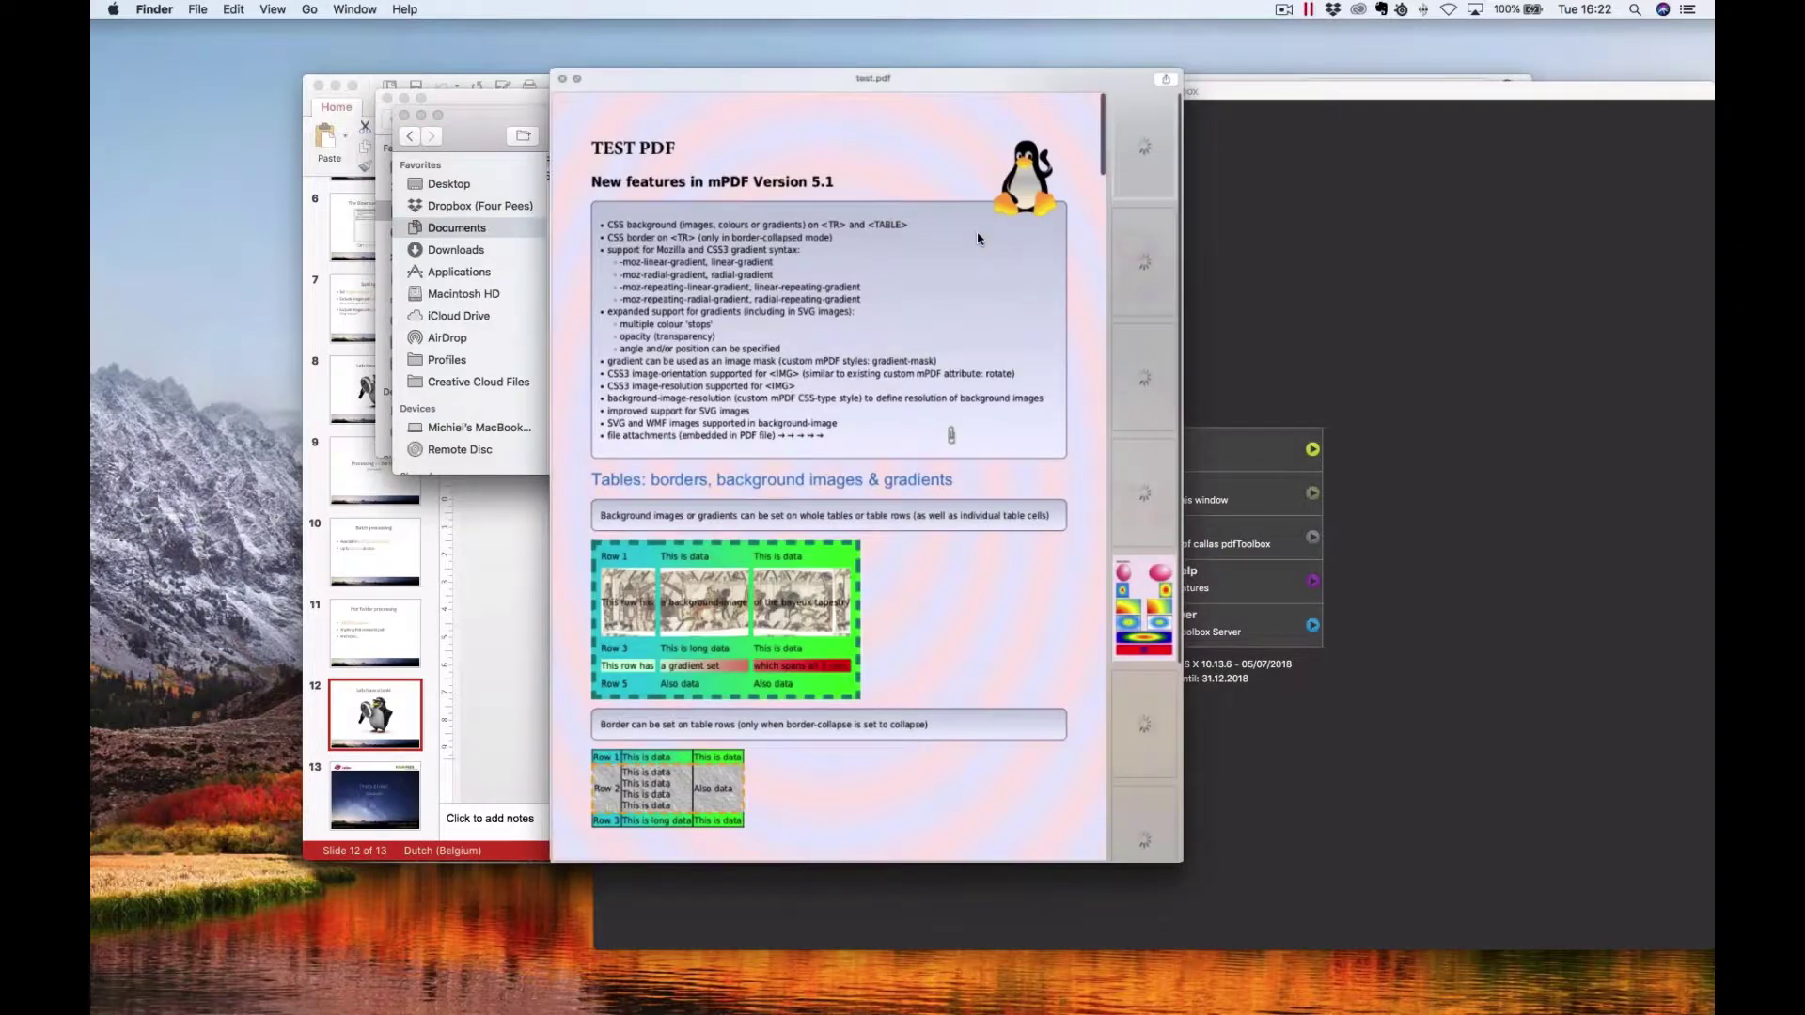
{"action": "scroll", "coordinate": [978, 423], "scroll_direction": "down", "scroll_amount": 10}
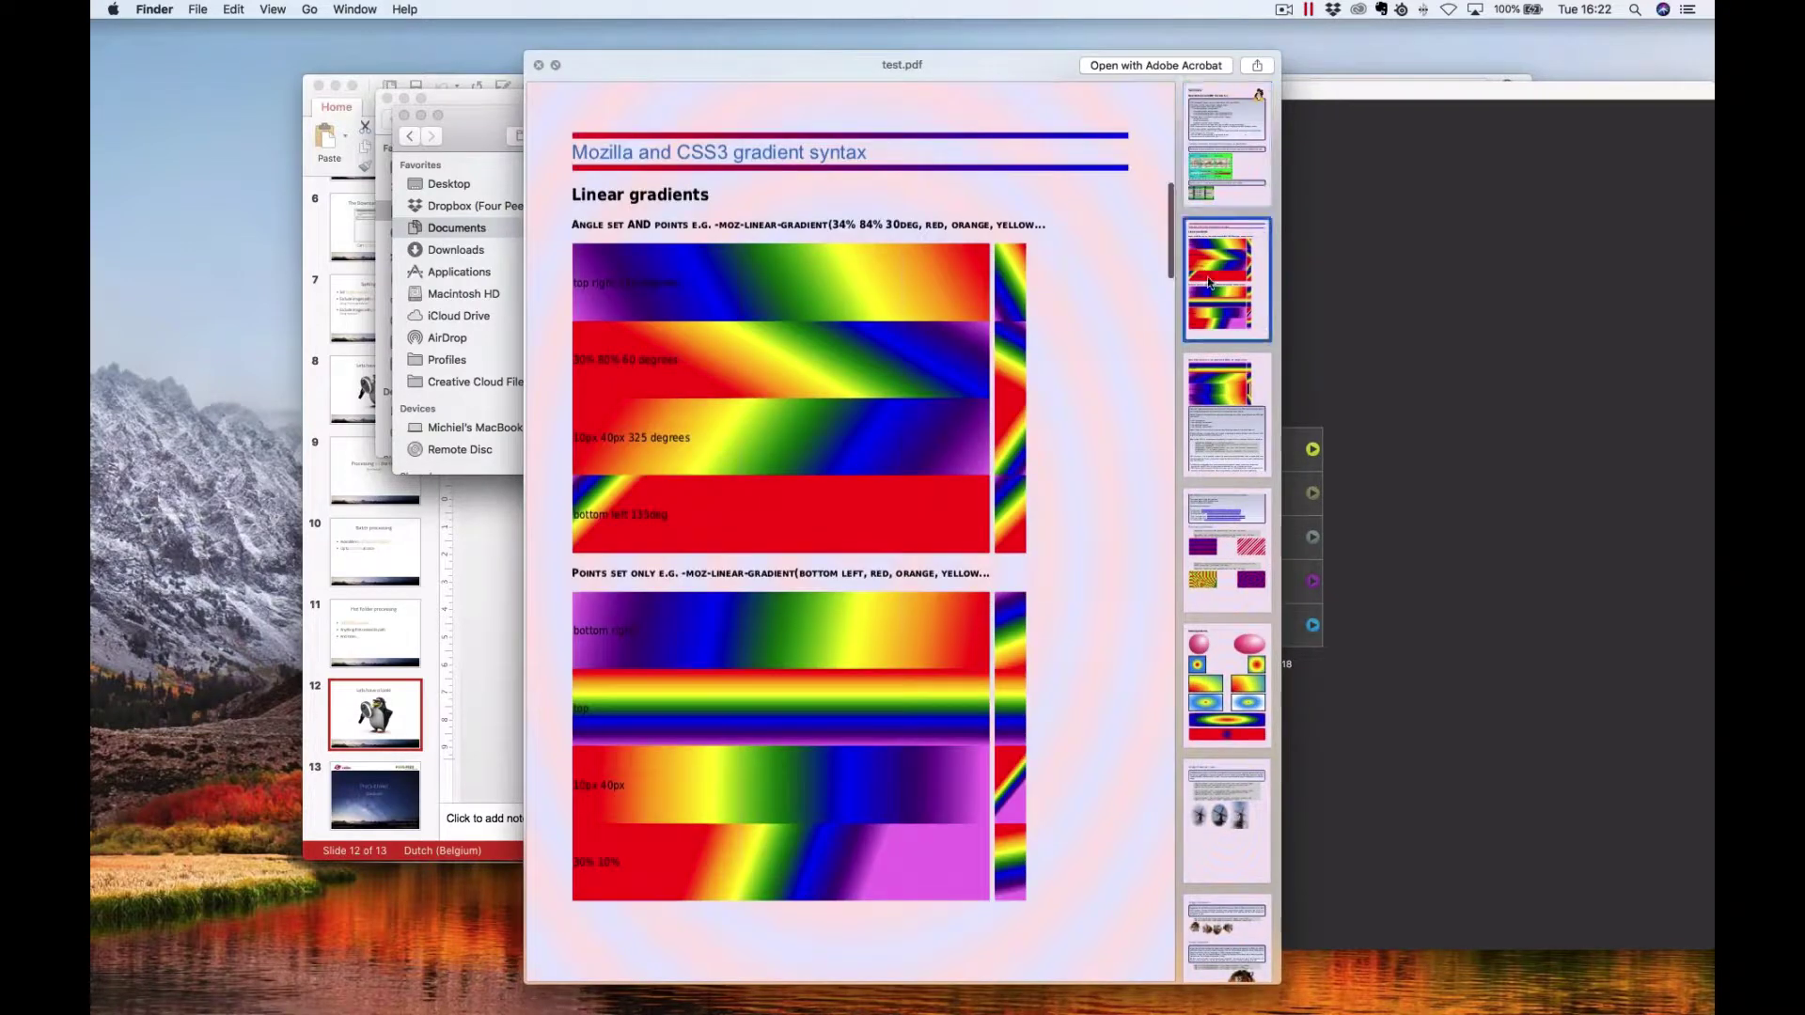
{"action": "scroll", "coordinate": [1100, 423], "scroll_direction": "down", "scroll_amount": 5}
Step: Check the radial gradients page, close the preview, and show the Success folder
{"action": "left_click", "coordinate": [1225, 544]}
{"action": "left_click", "coordinate": [1234, 698]}
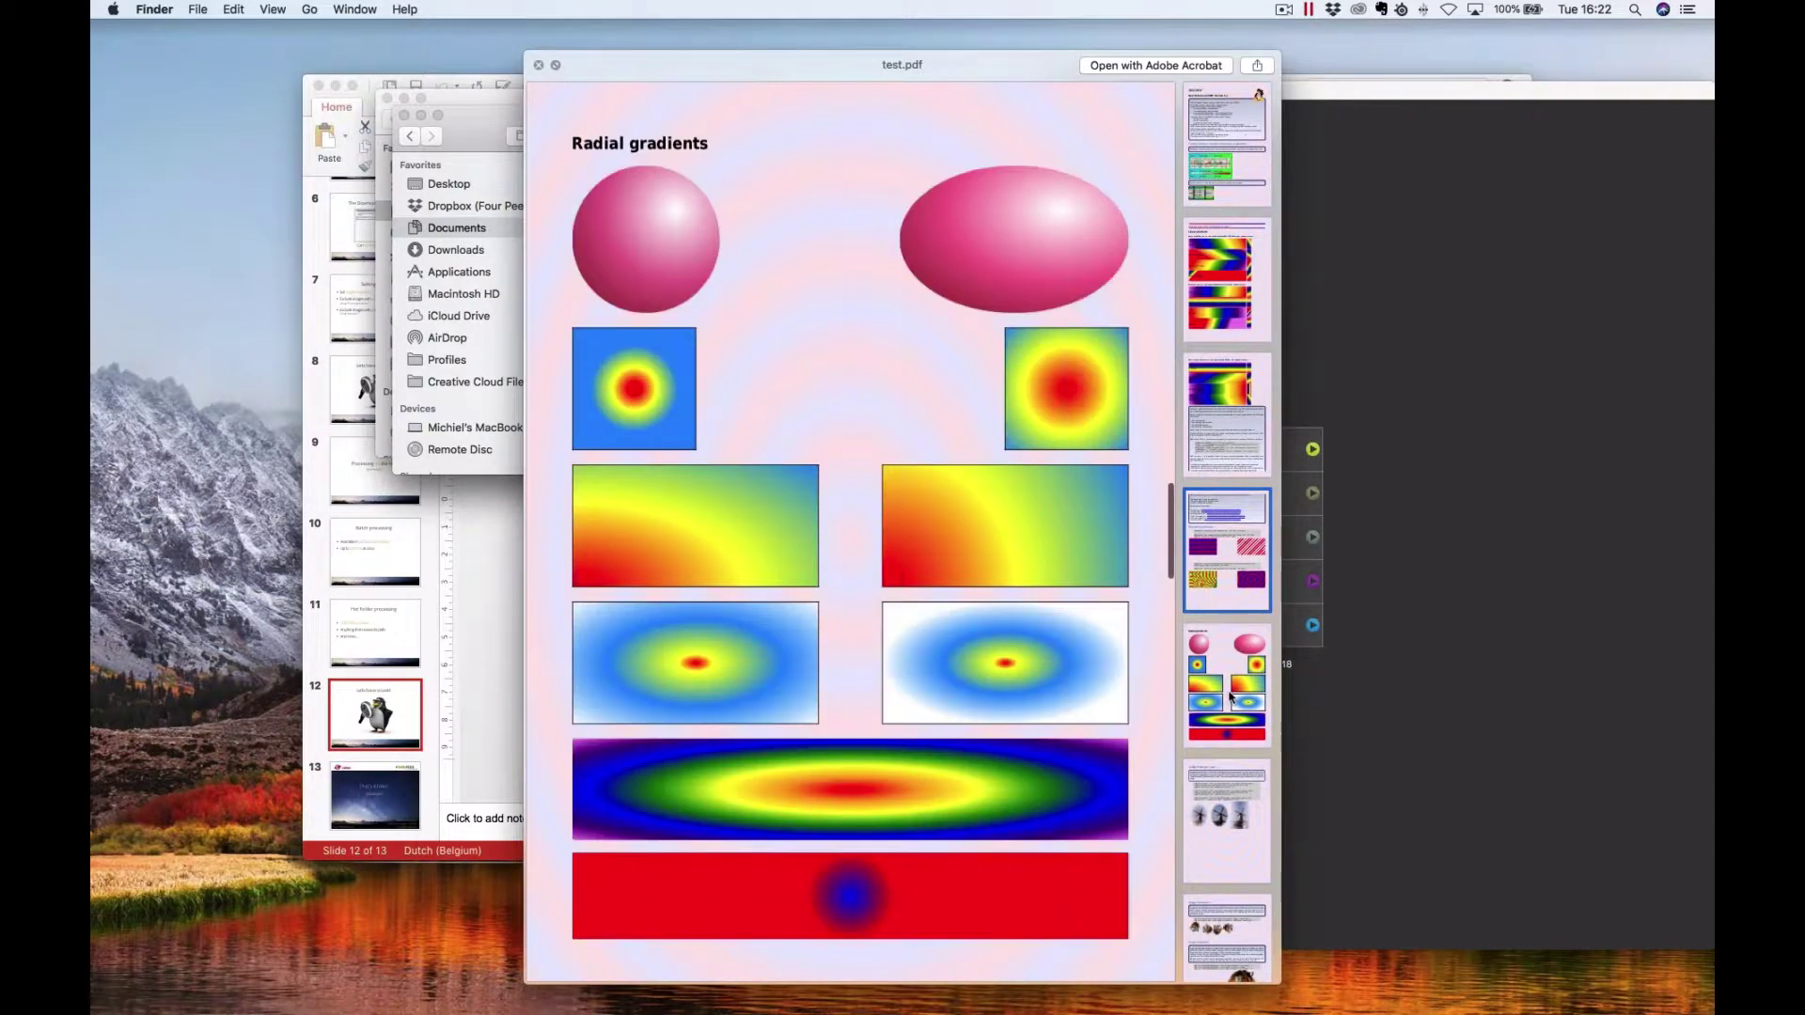
{"action": "key", "text": "space"}
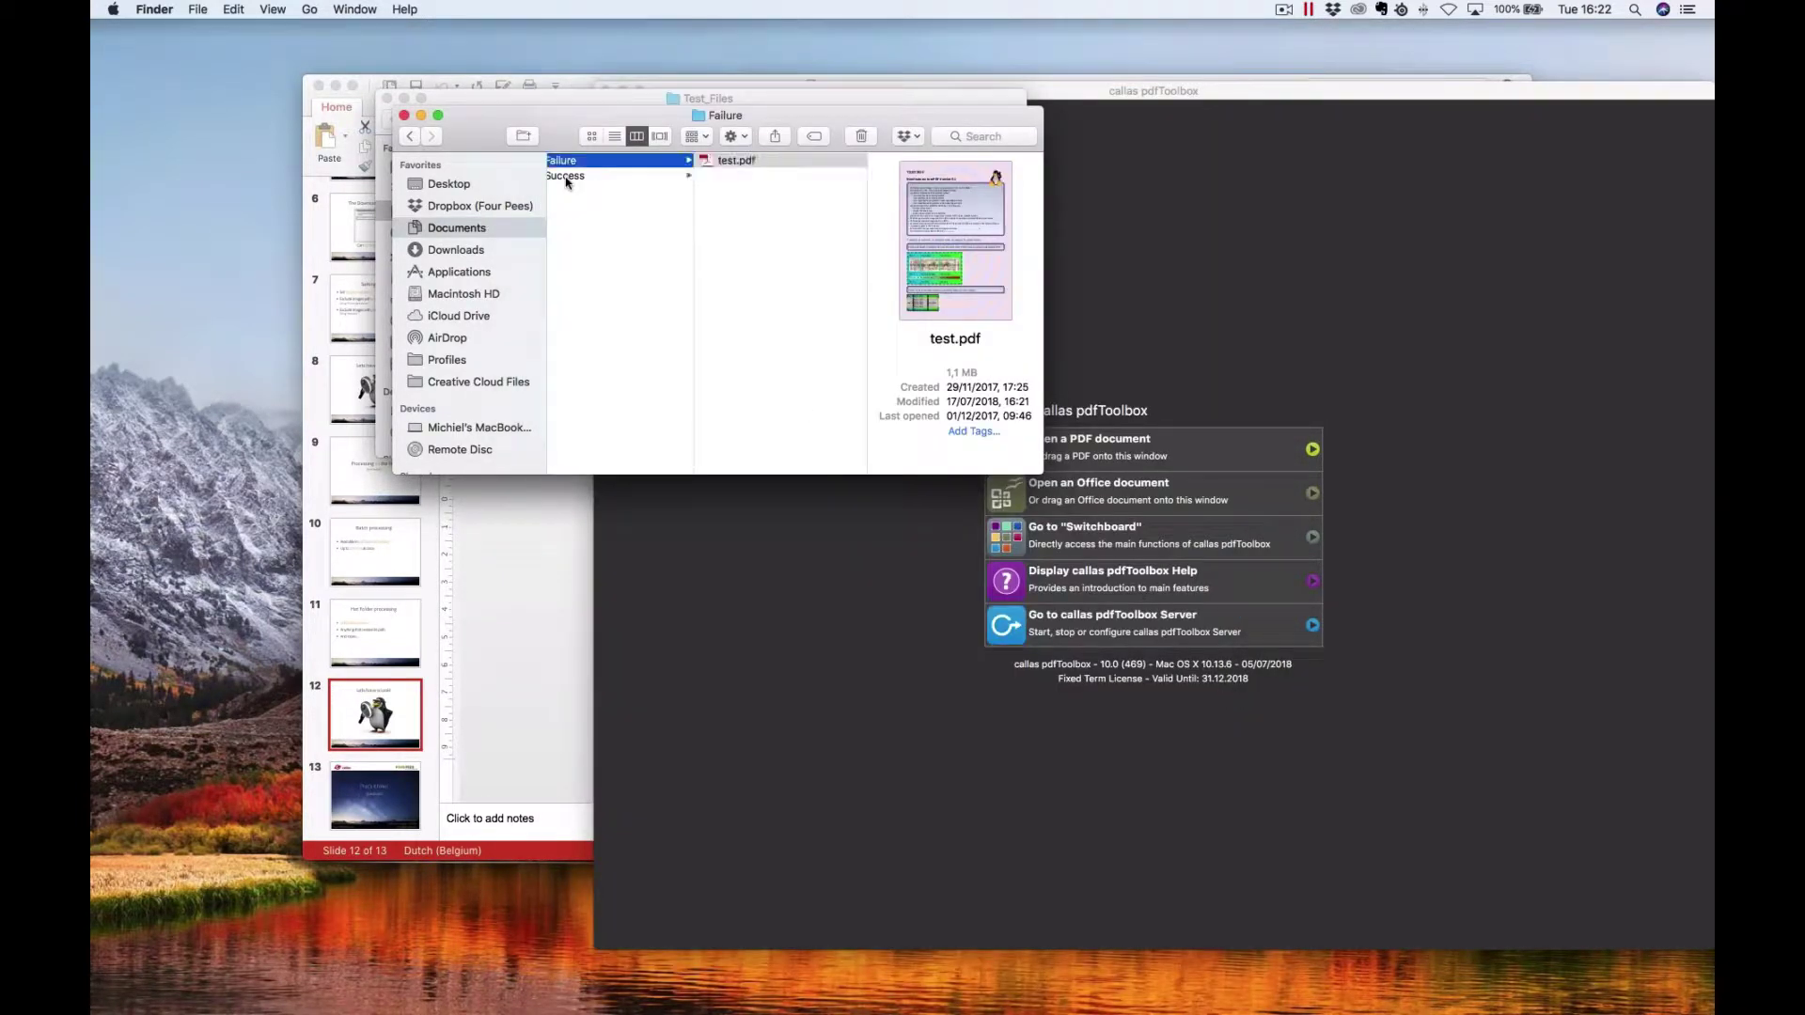
{"action": "left_click", "coordinate": [578, 175]}
{"action": "scroll", "coordinate": [778, 211], "scroll_direction": "down", "scroll_amount": 5}
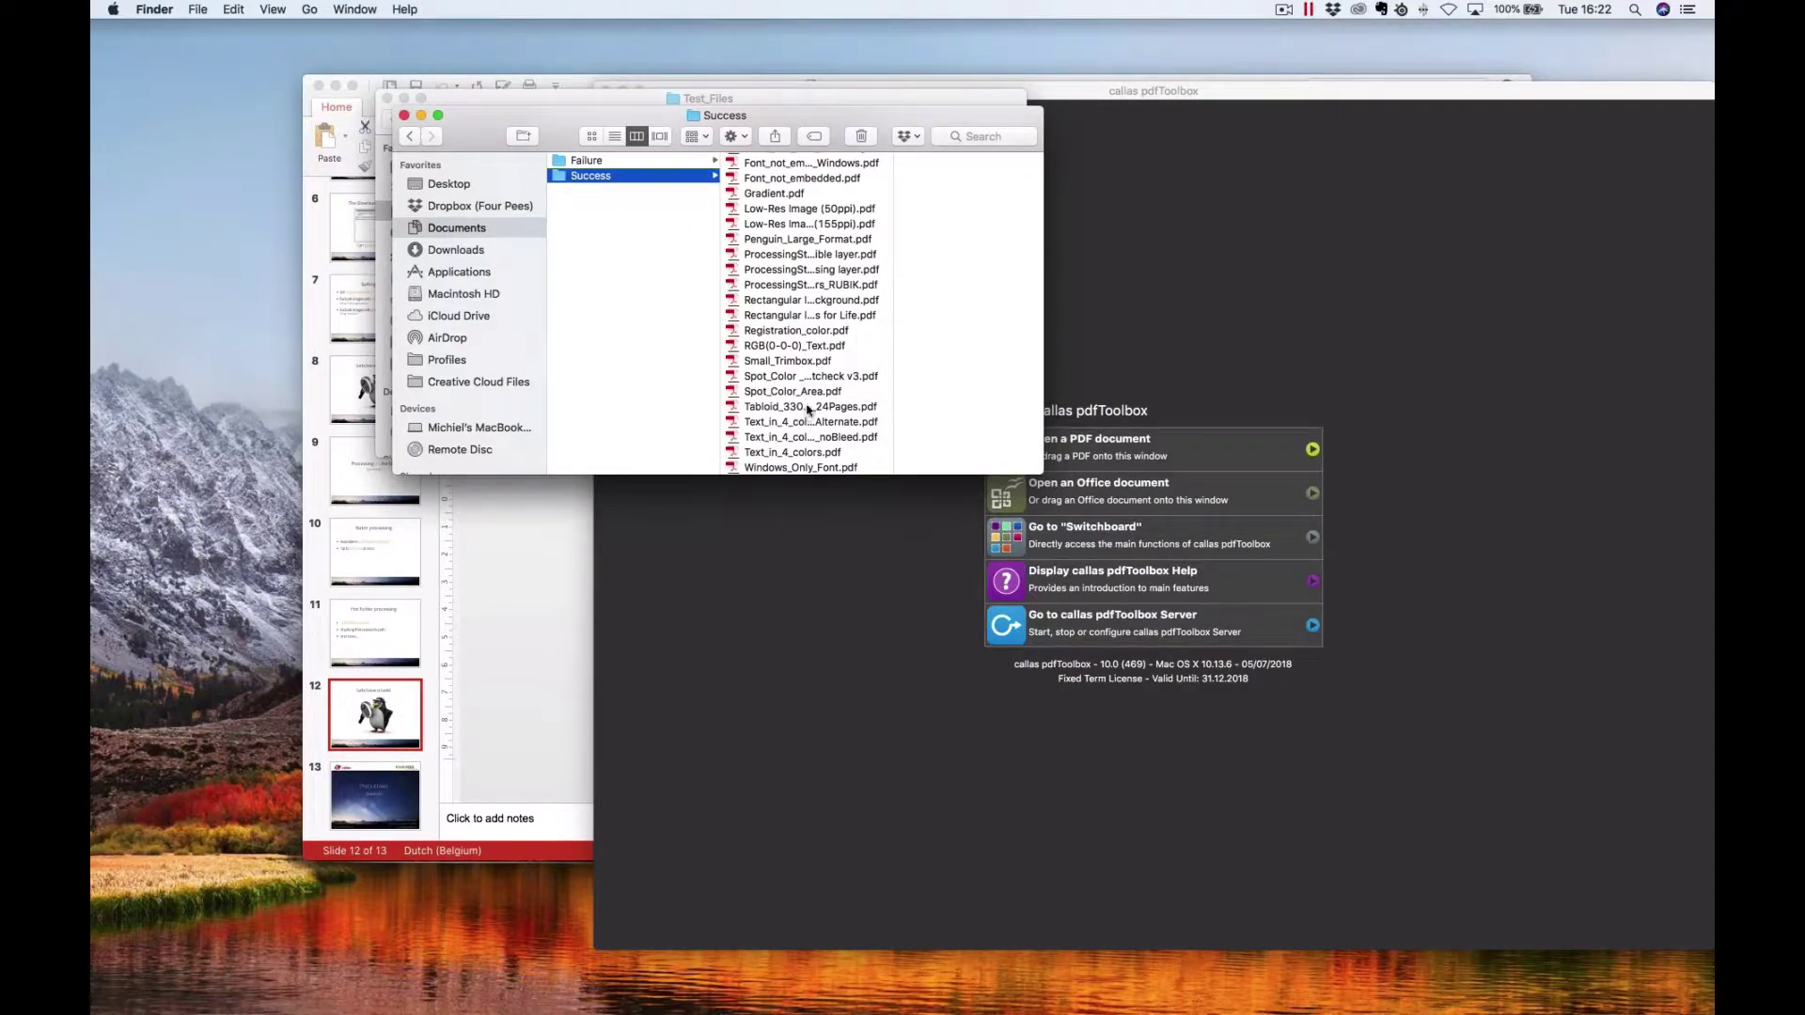
{"action": "scroll", "coordinate": [808, 406], "scroll_direction": "up", "scroll_amount": 2}
{"action": "scroll", "coordinate": [805, 411], "scroll_direction": "up", "scroll_amount": 2}
{"action": "scroll", "coordinate": [797, 420], "scroll_direction": "up", "scroll_amount": 2}
Step: Open Low-Res Image (155ppi).pdf and inspect its lower image, now 250 x 249 ppi
{"action": "left_click", "coordinate": [795, 424]}
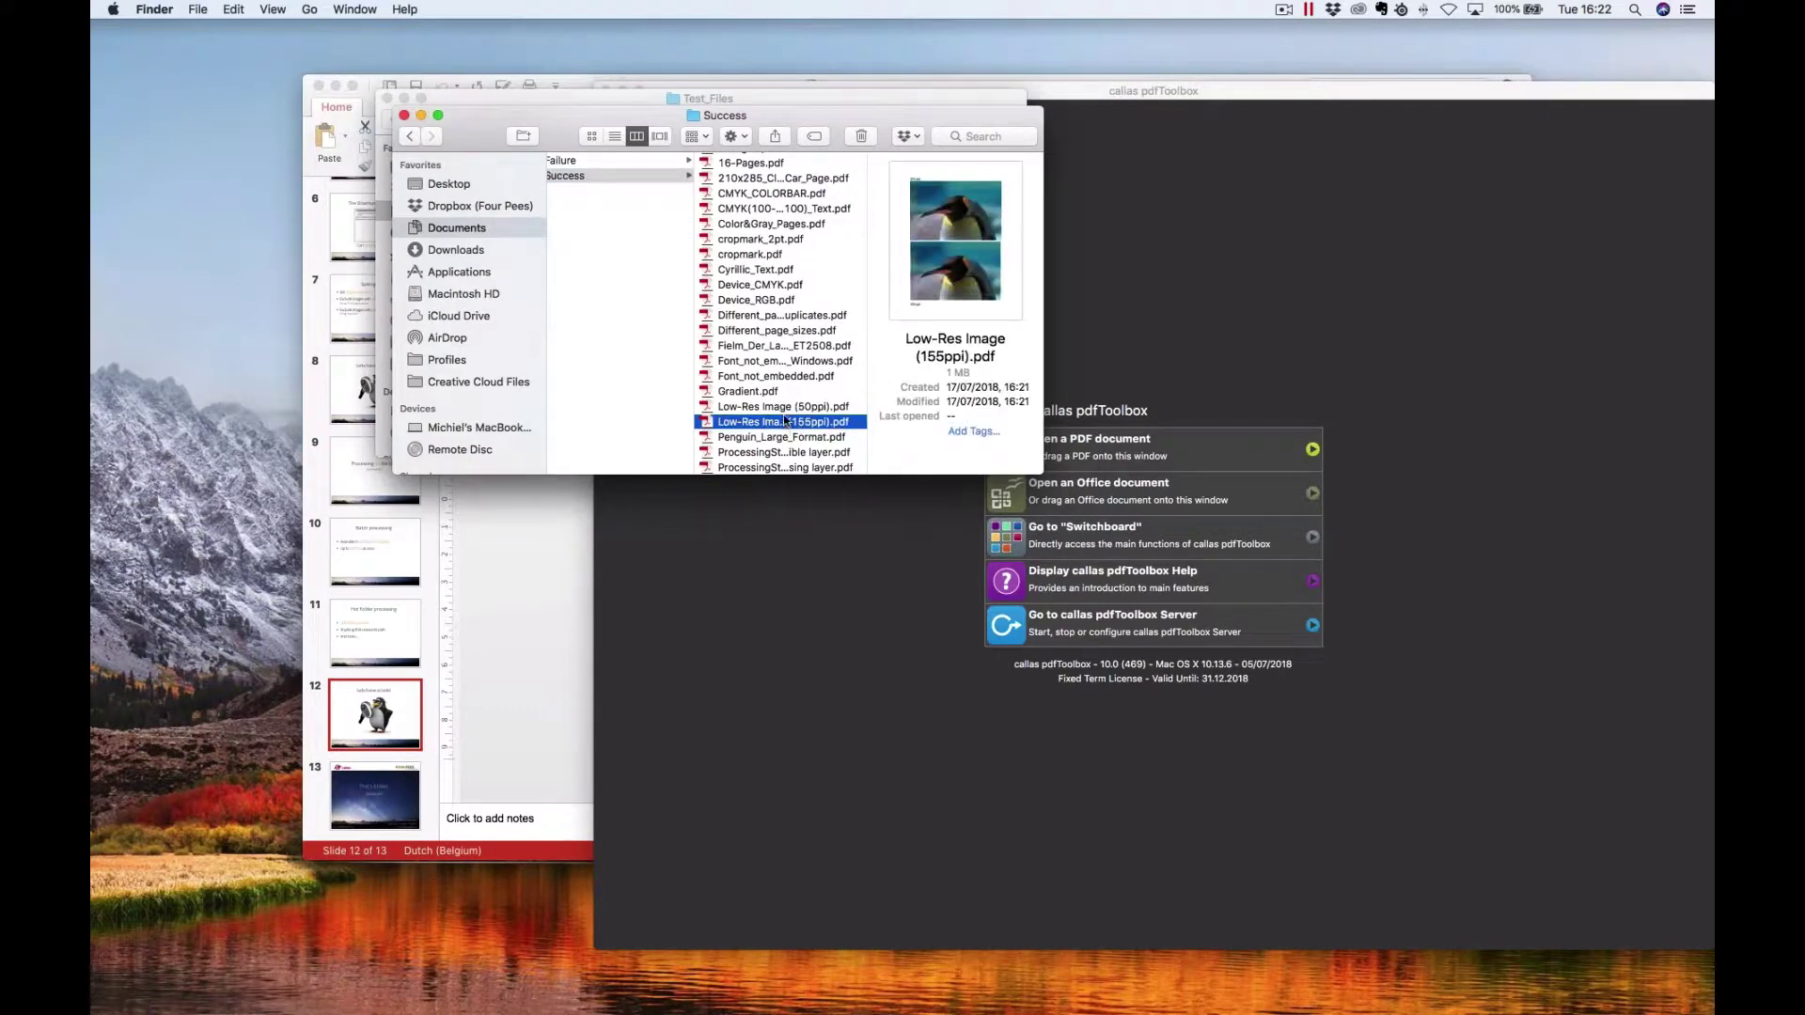
{"action": "left_click_drag", "start_coordinate": [757, 430], "coordinate": [1292, 340]}
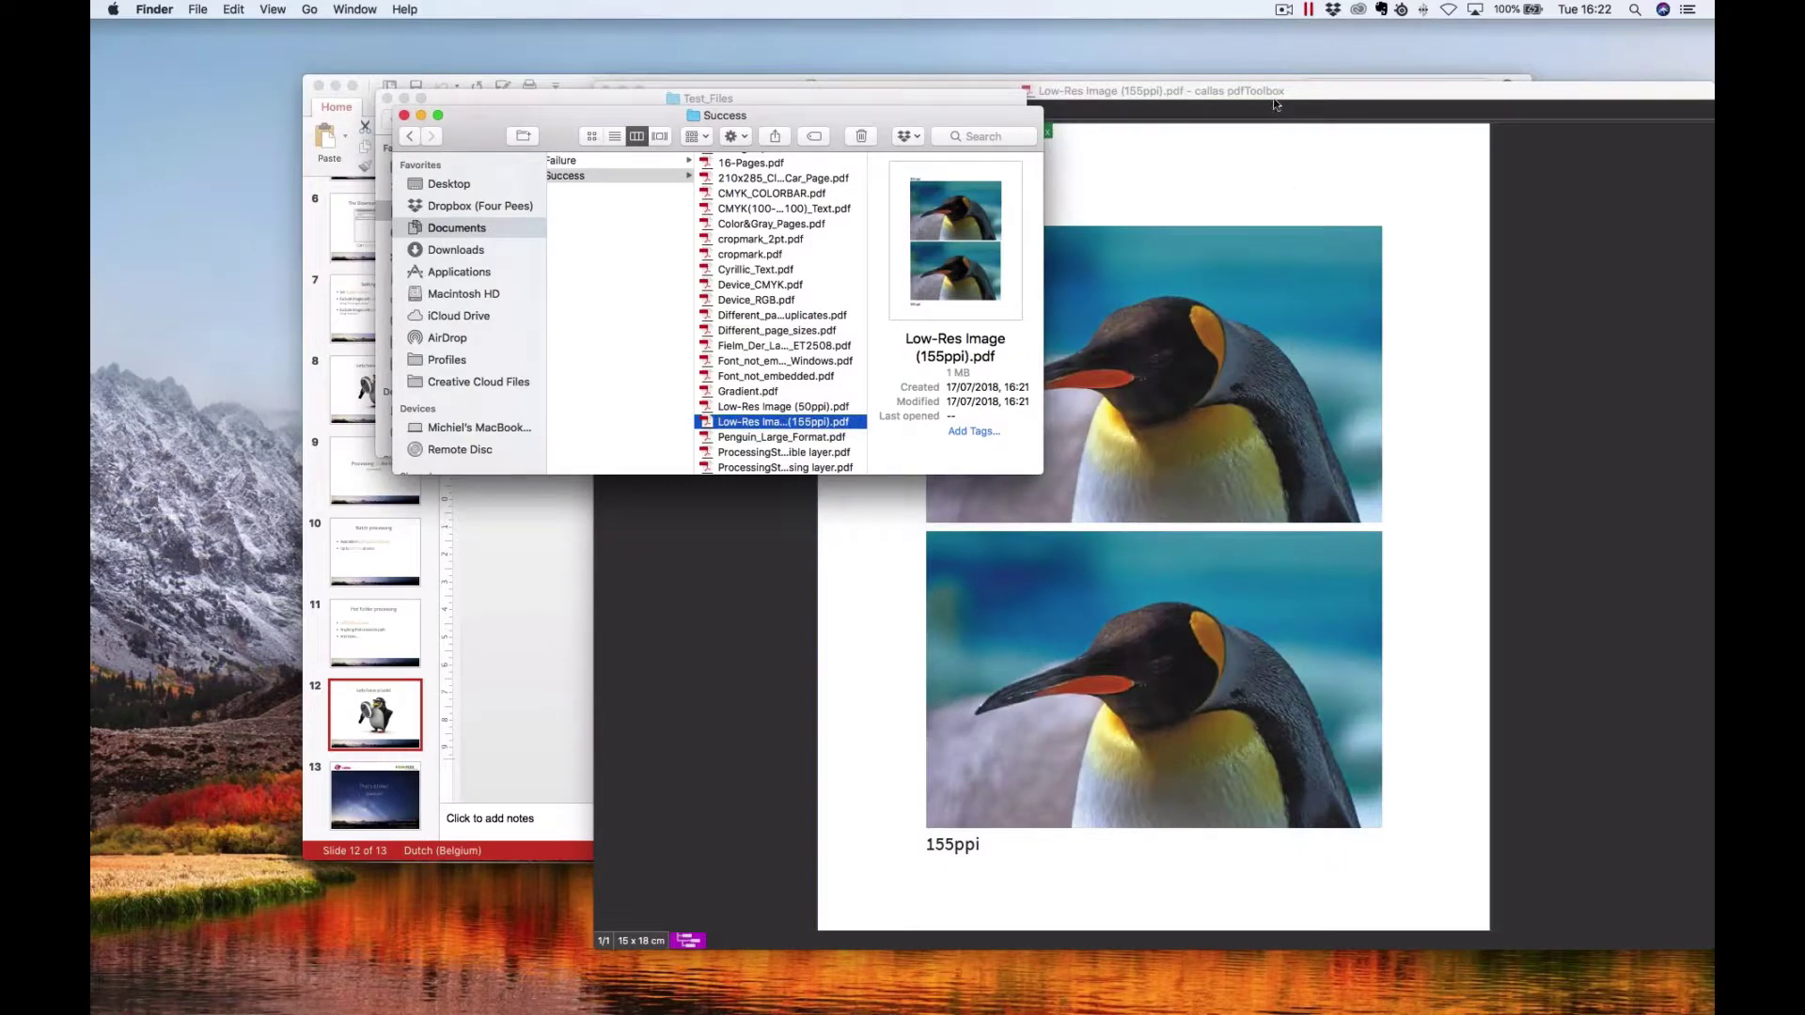
{"action": "left_click", "coordinate": [1276, 93]}
{"action": "left_click", "coordinate": [336, 8]}
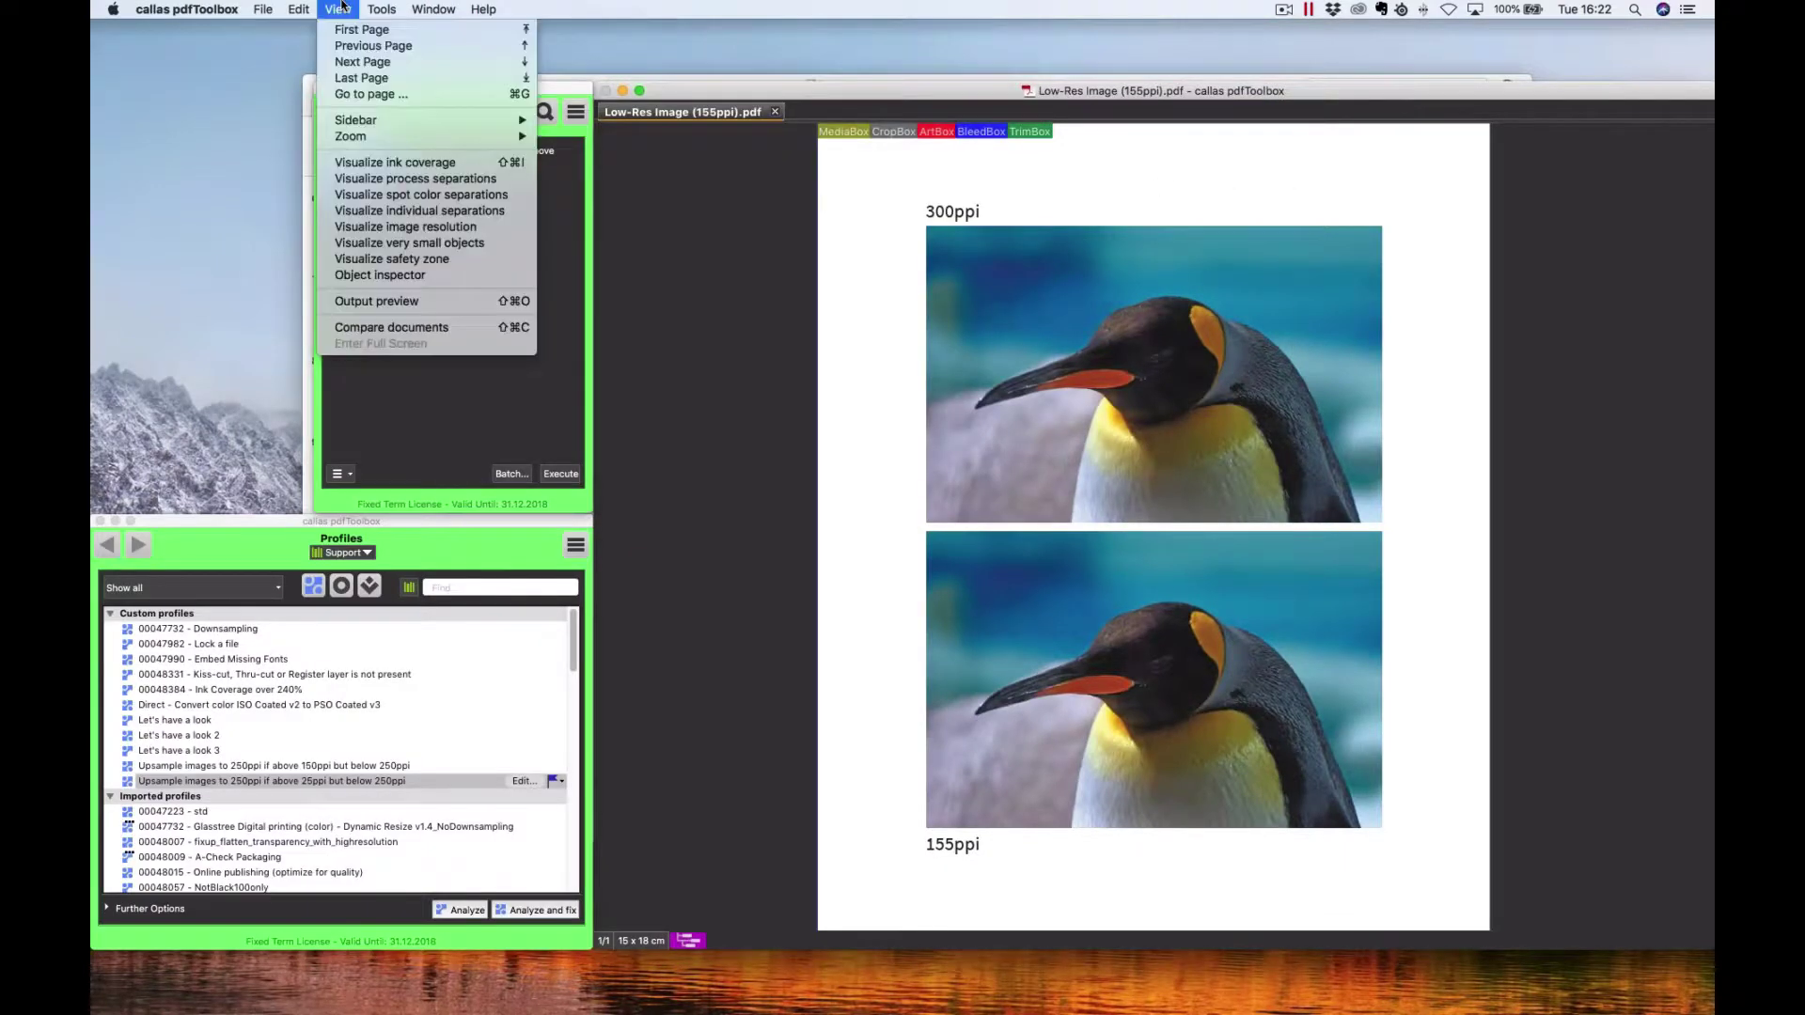
{"action": "left_click", "coordinate": [380, 275]}
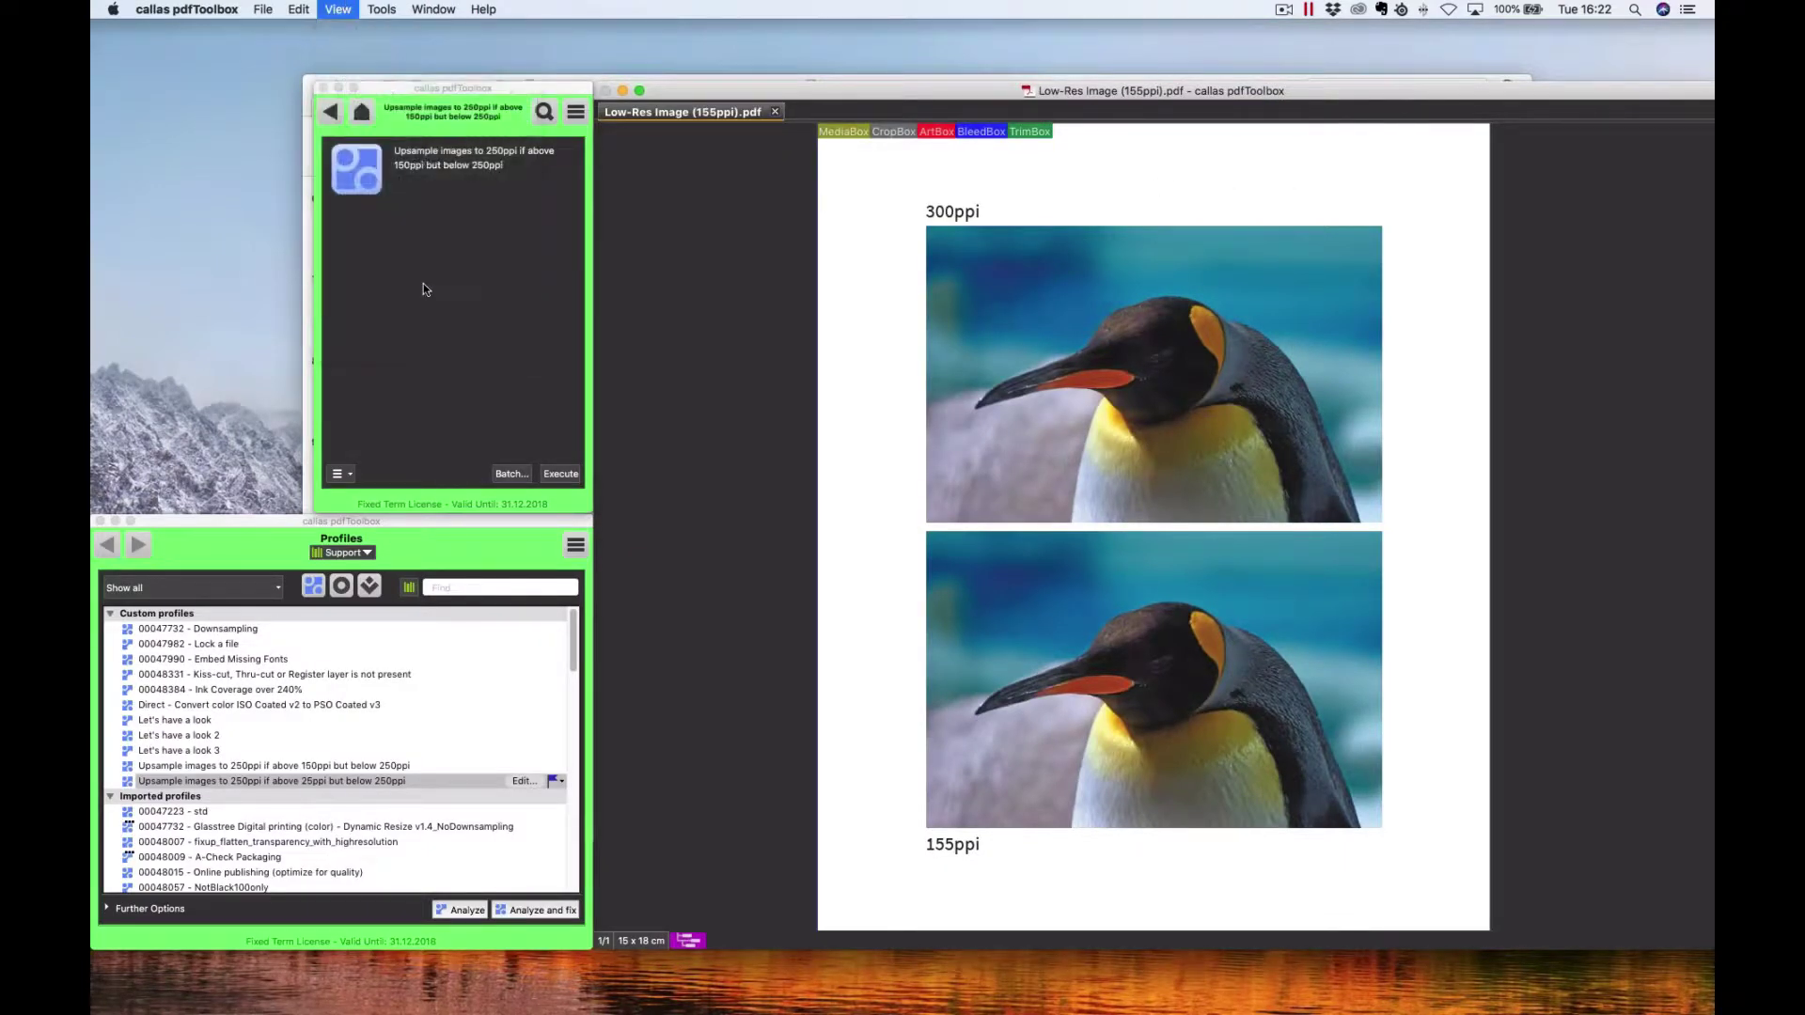
{"action": "left_click", "coordinate": [871, 575]}
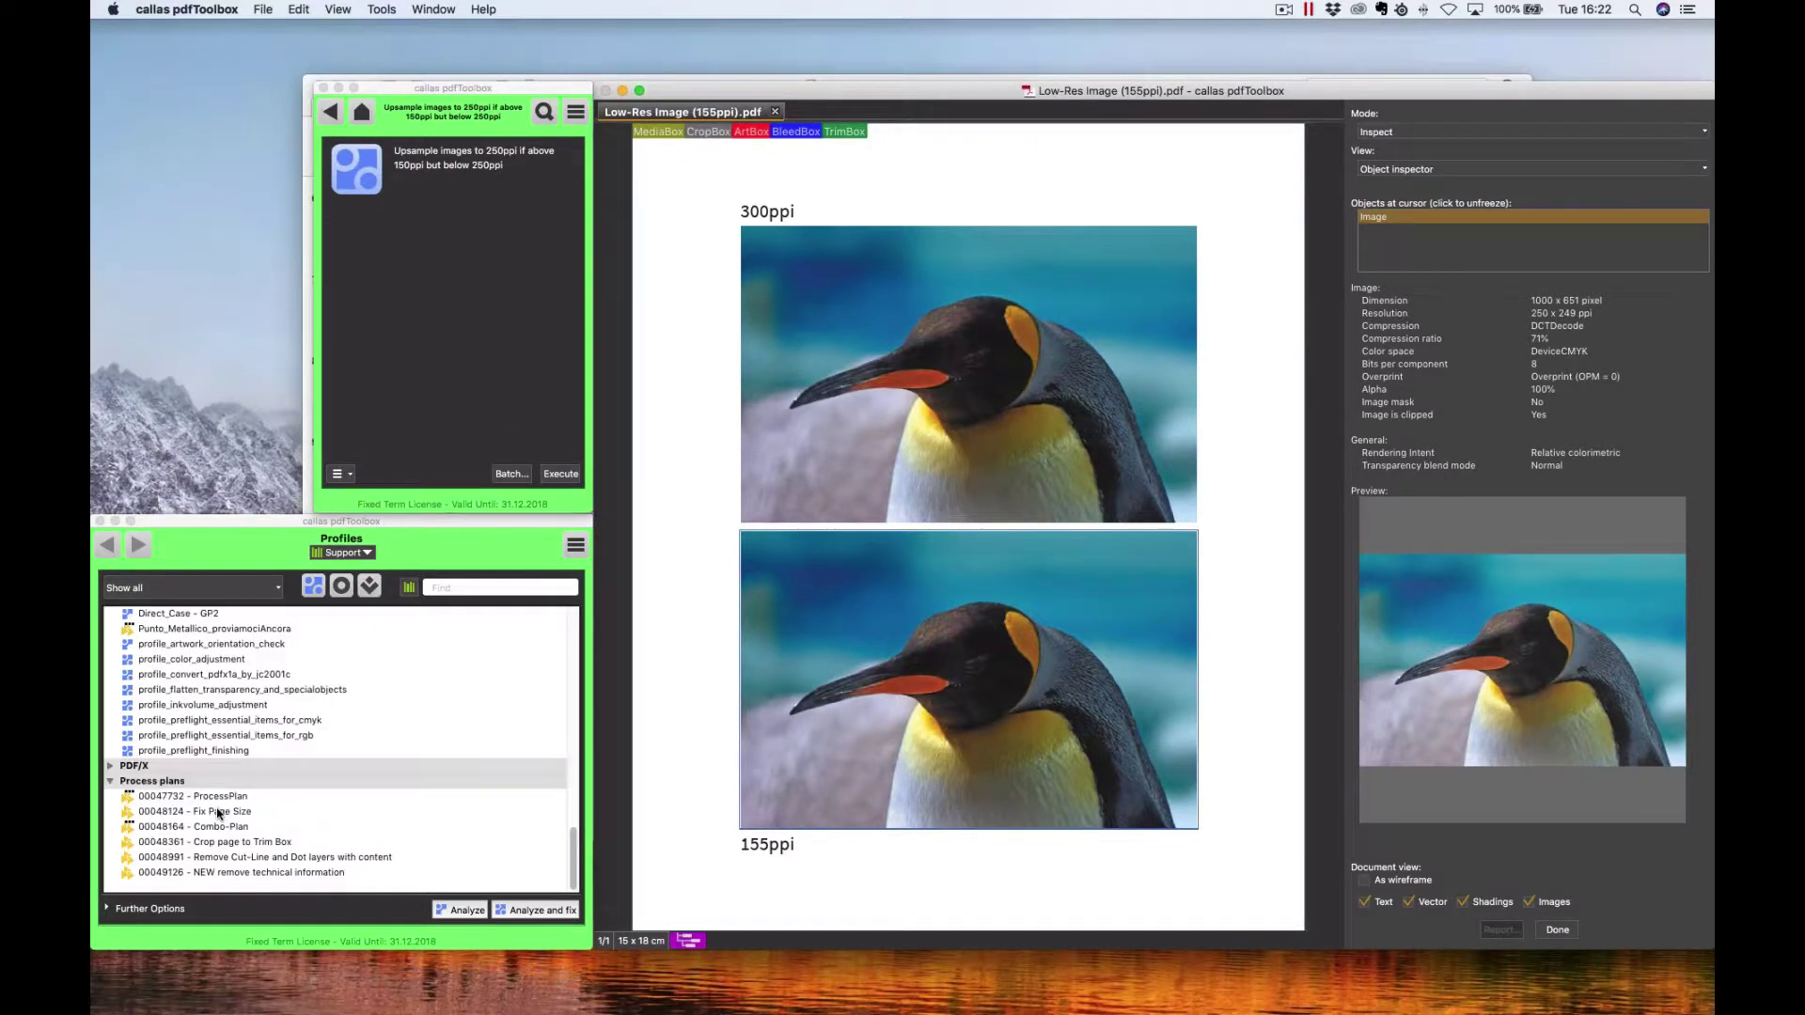
{"action": "left_click", "coordinate": [354, 255]}
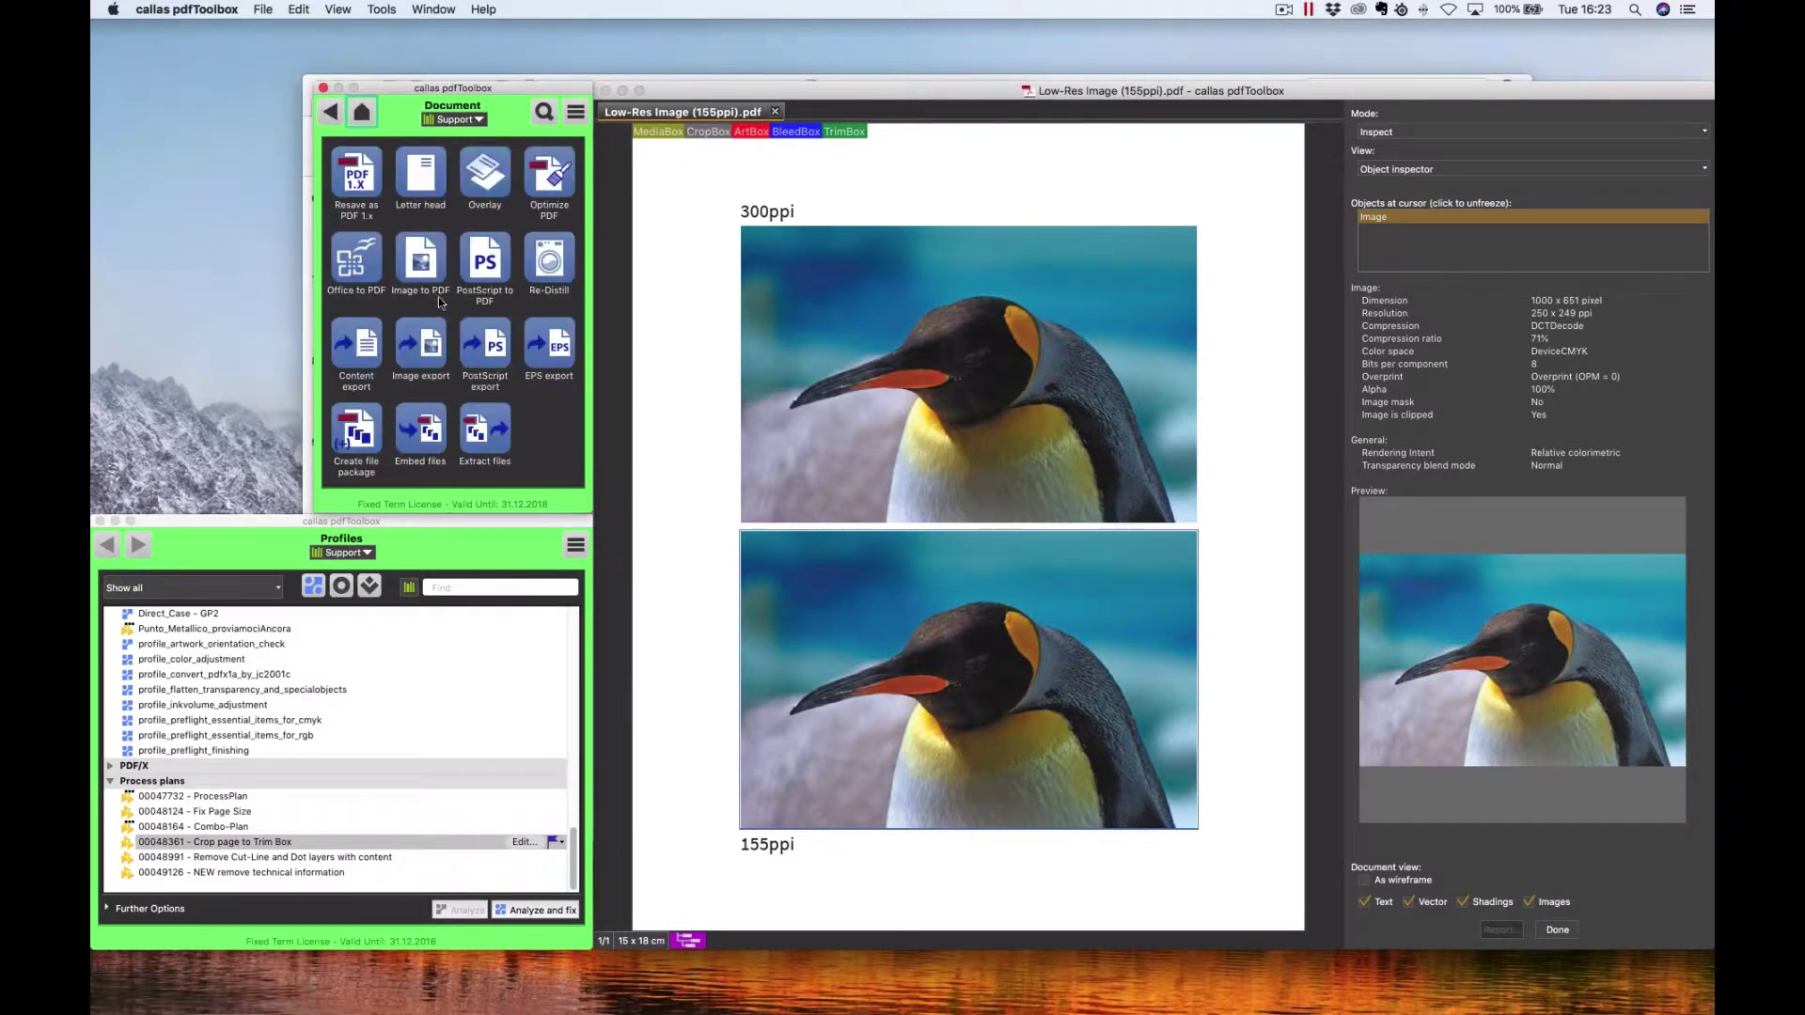
{"action": "left_click", "coordinate": [550, 193]}
{"action": "left_click", "coordinate": [329, 111]}
{"action": "left_click", "coordinate": [556, 257]}
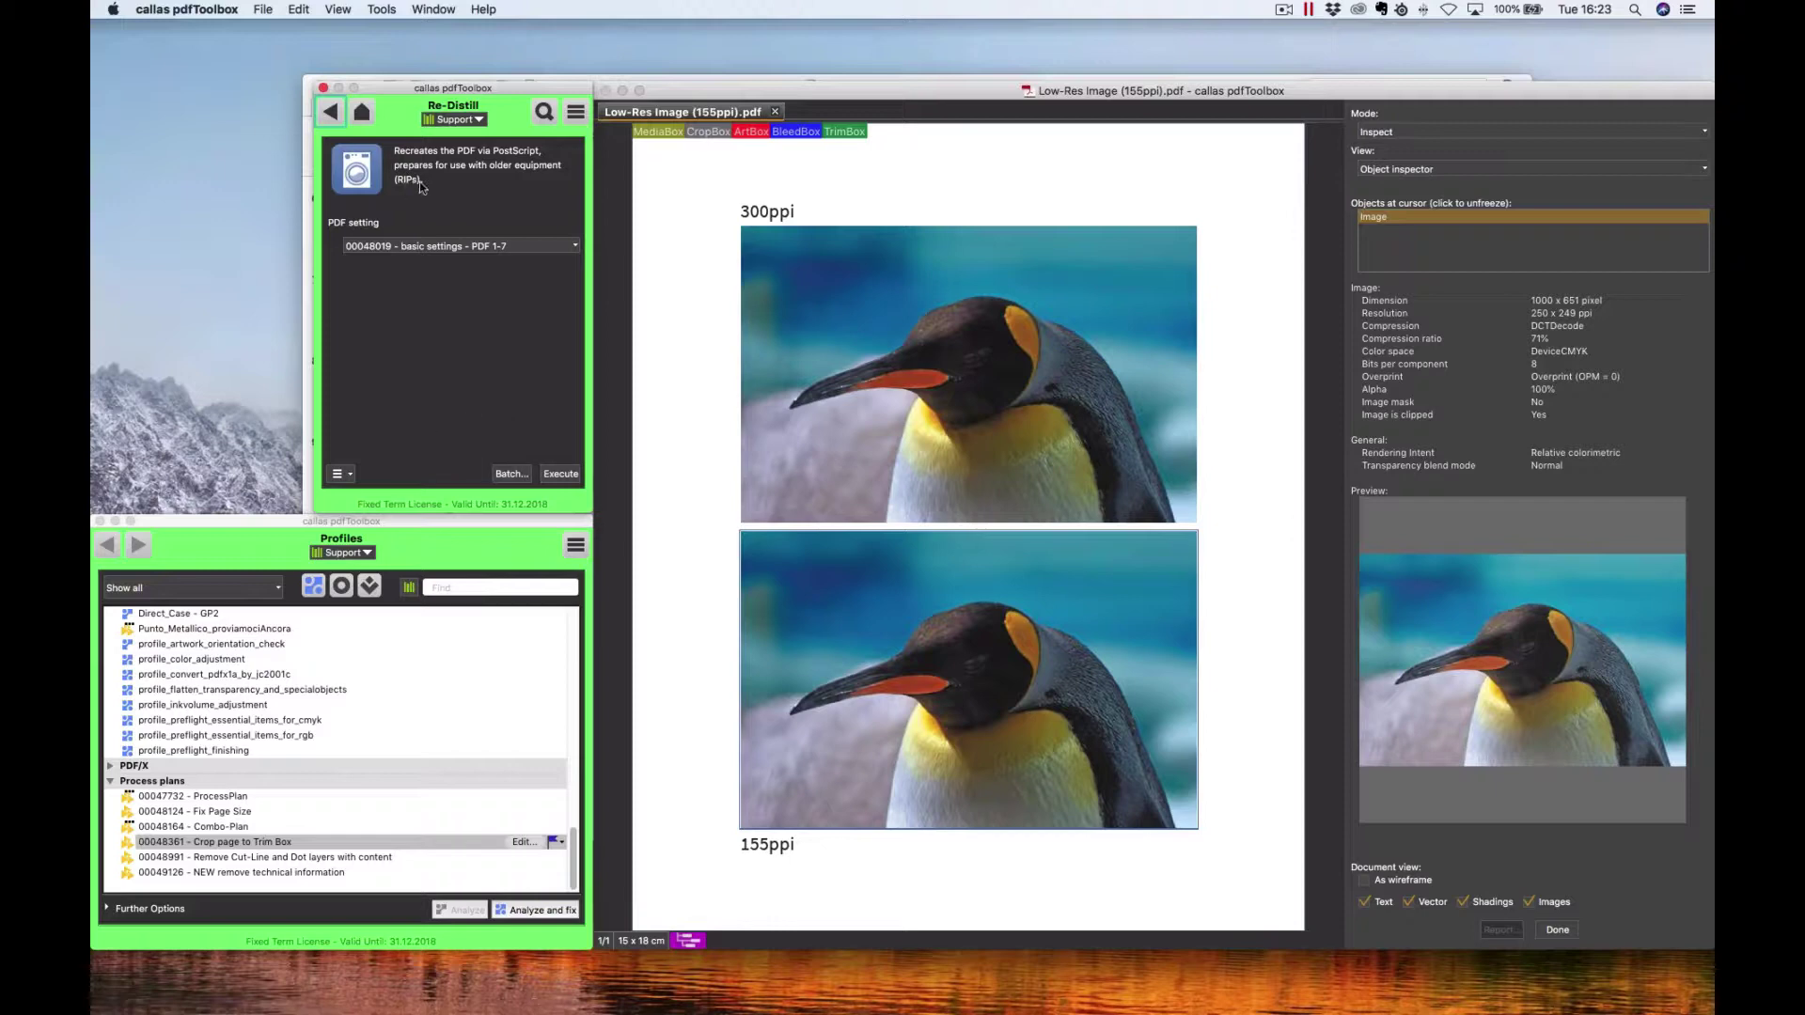
{"action": "left_click", "coordinate": [332, 112]}
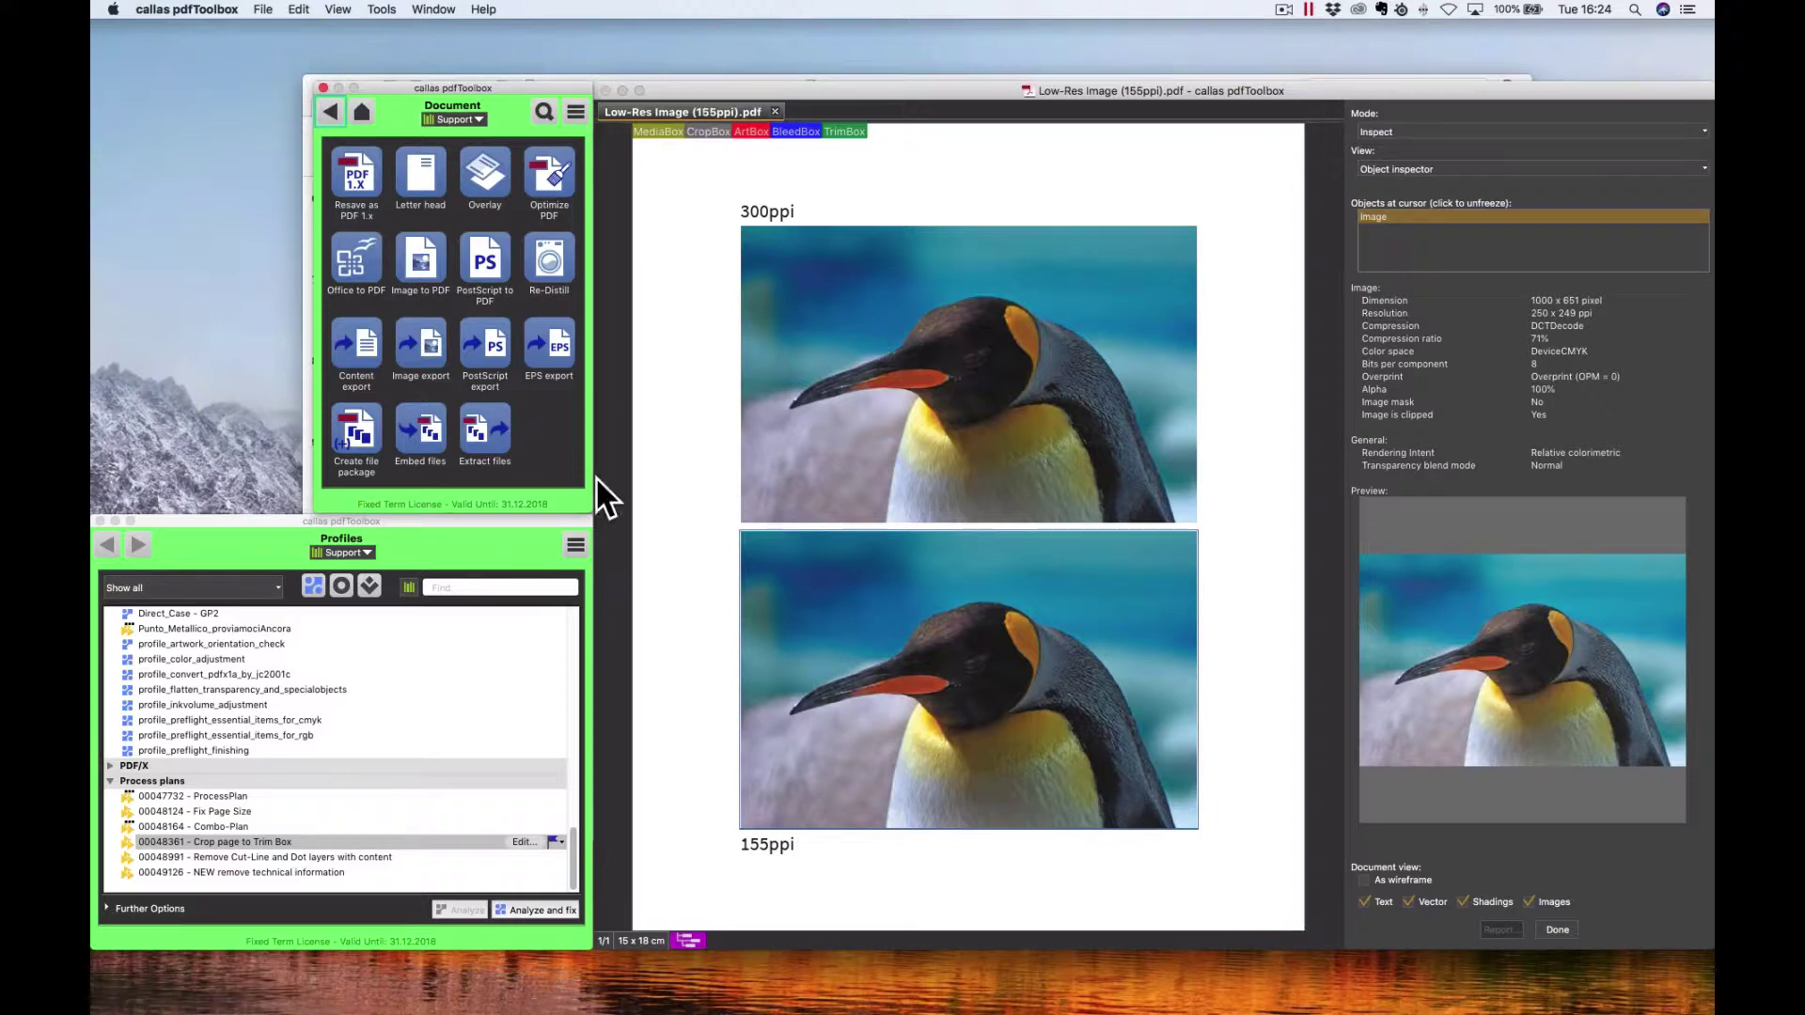
{"action": "left_click", "coordinate": [505, 524]}
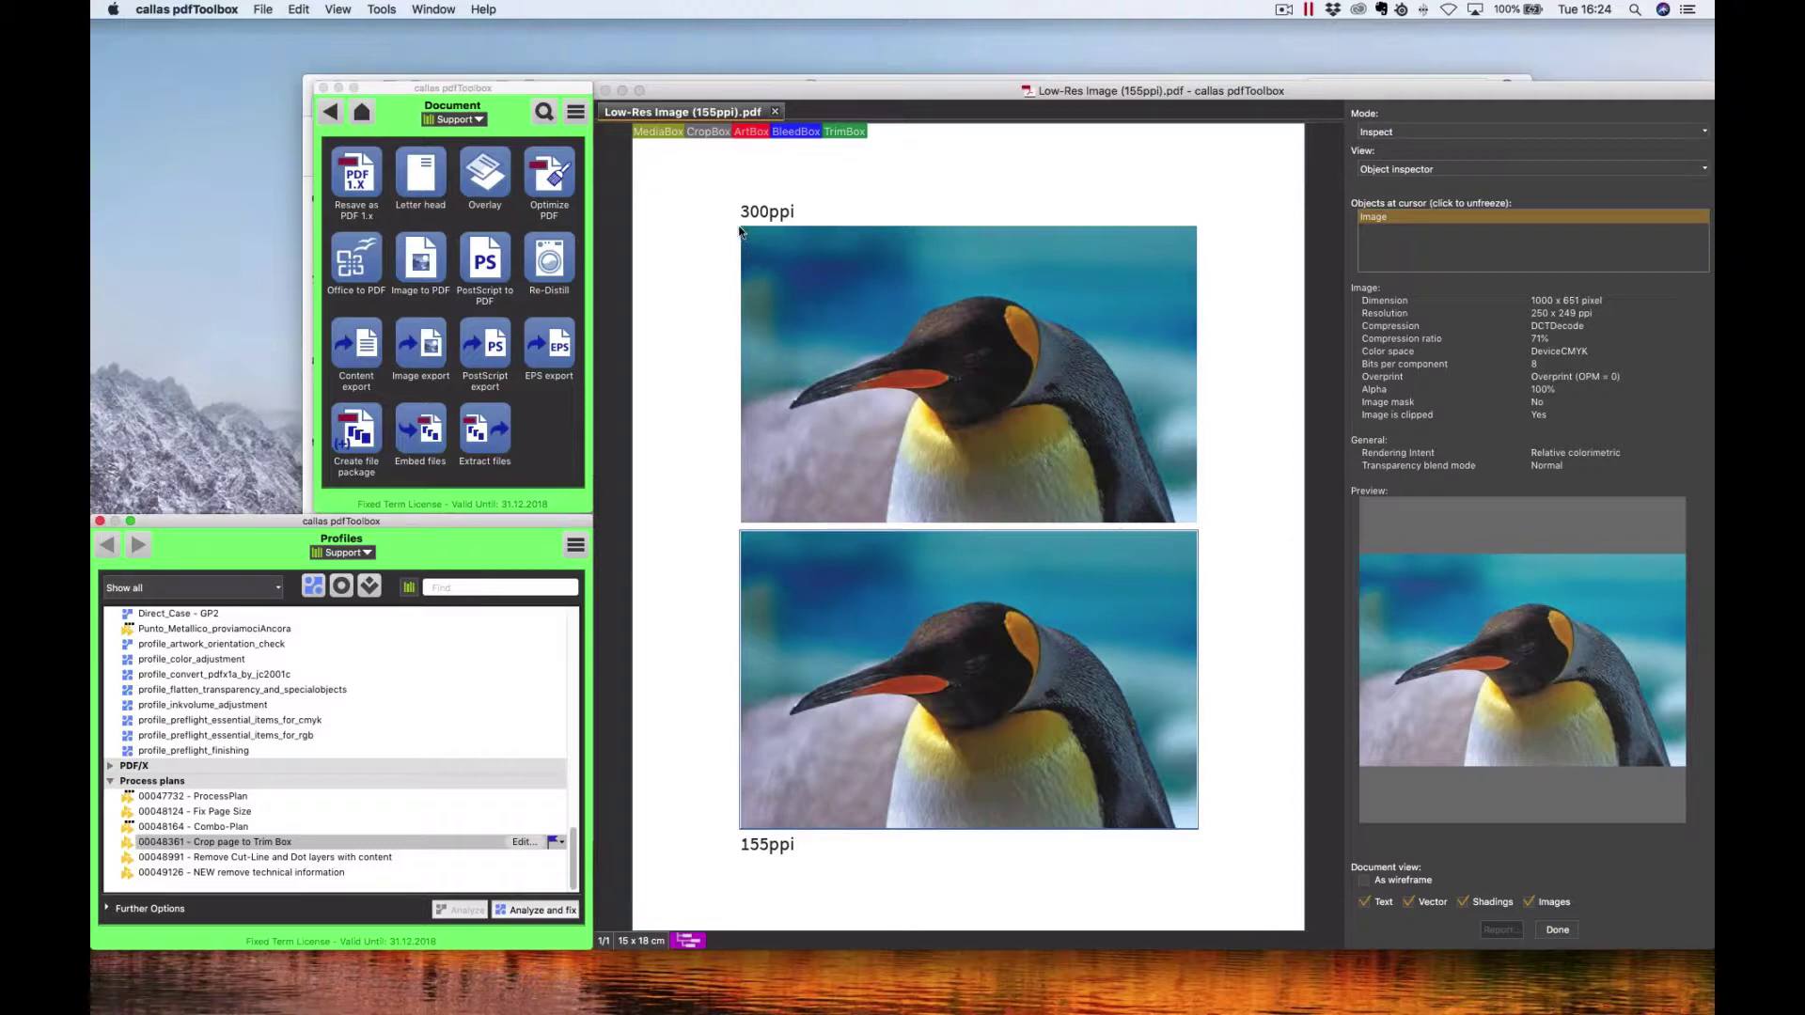
{"action": "left_click", "coordinate": [338, 11]}
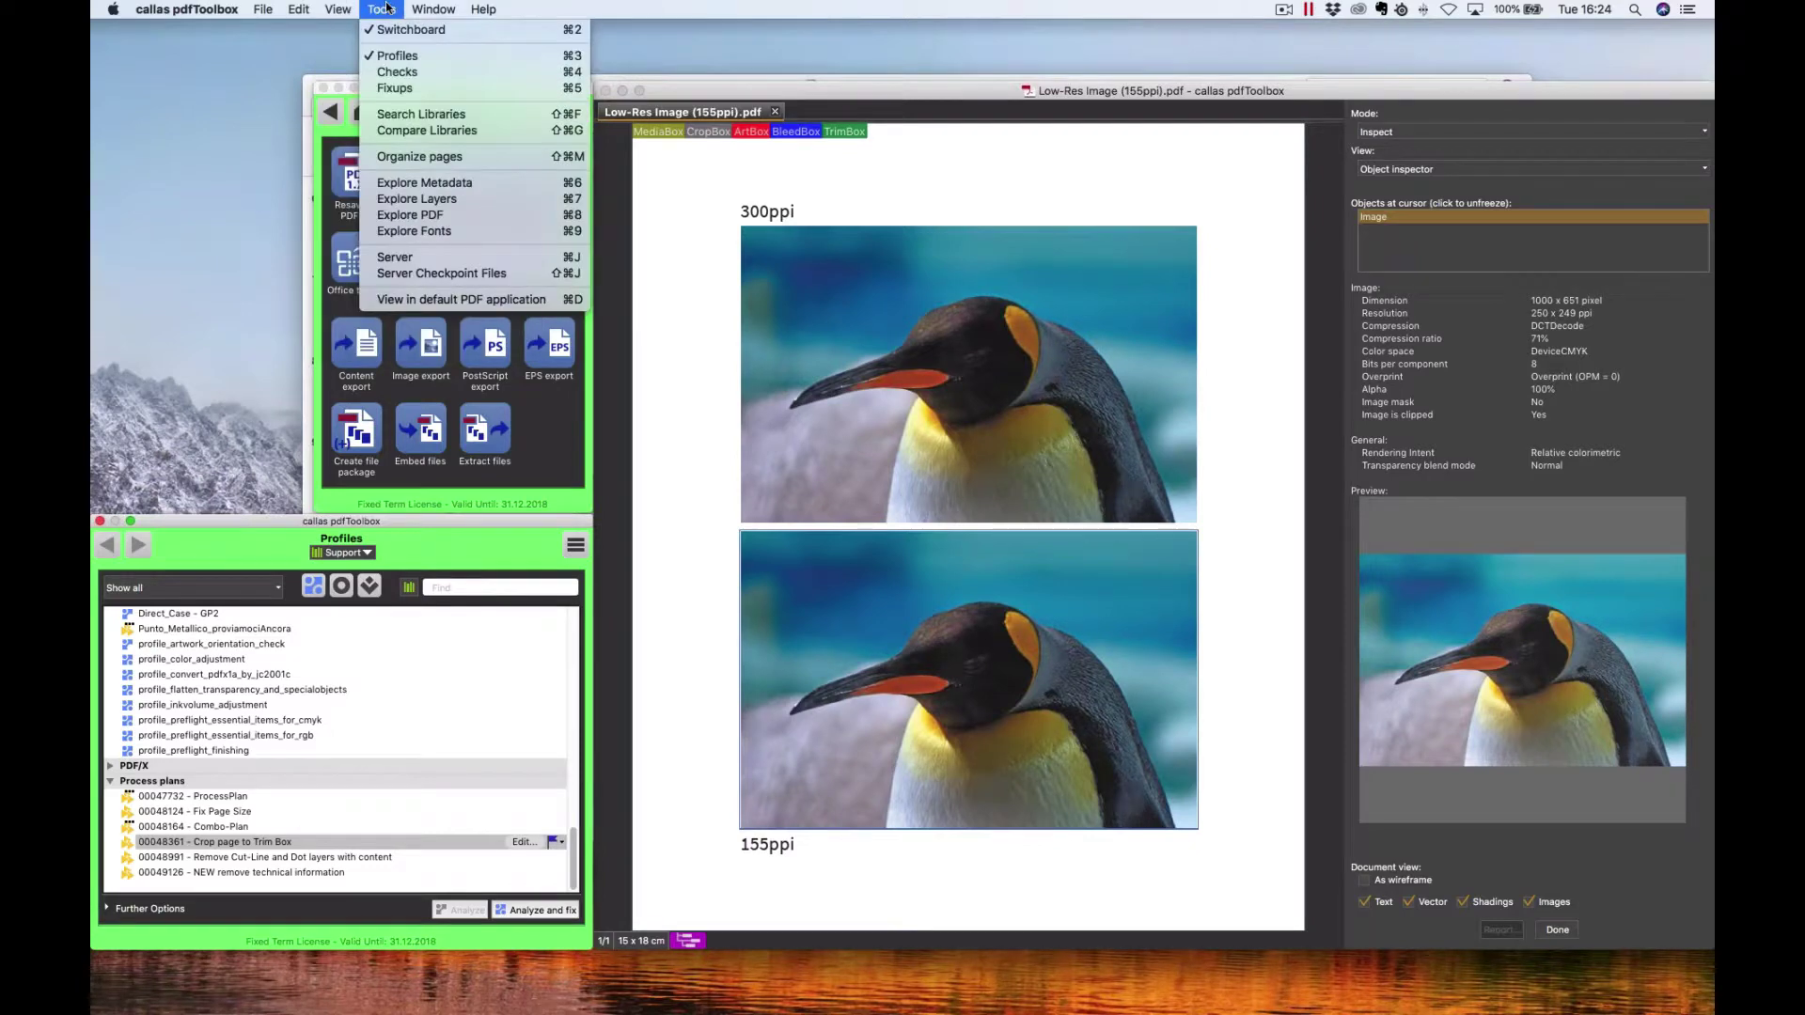
Step: Launch a local server from Tools > Server with no access code, allowing network connections
{"action": "left_click", "coordinate": [400, 257]}
{"action": "mouse_move", "coordinate": [897, 327]}
{"action": "left_mouse_down"}
{"action": "mouse_move", "coordinate": [733, 400]}
{"action": "mouse_move", "coordinate": [774, 401]}
{"action": "mouse_move", "coordinate": [725, 402]}
{"action": "left_mouse_up"}
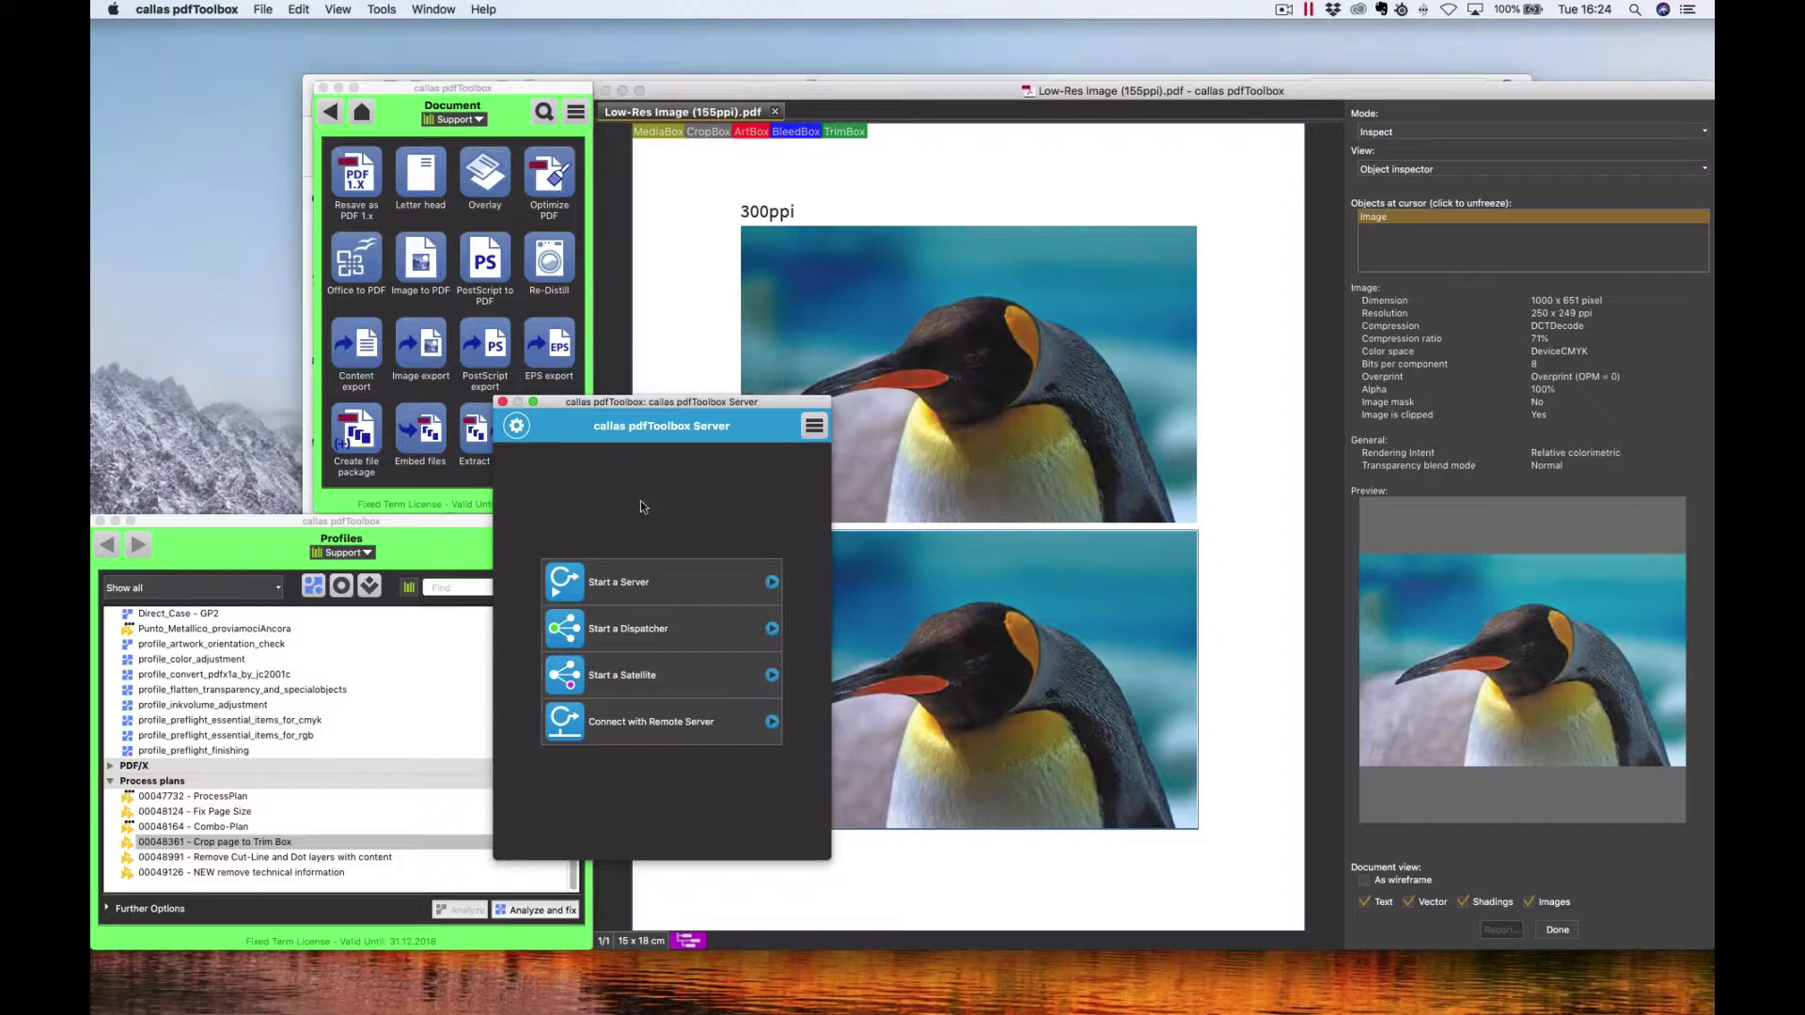
{"action": "left_click", "coordinate": [687, 584]}
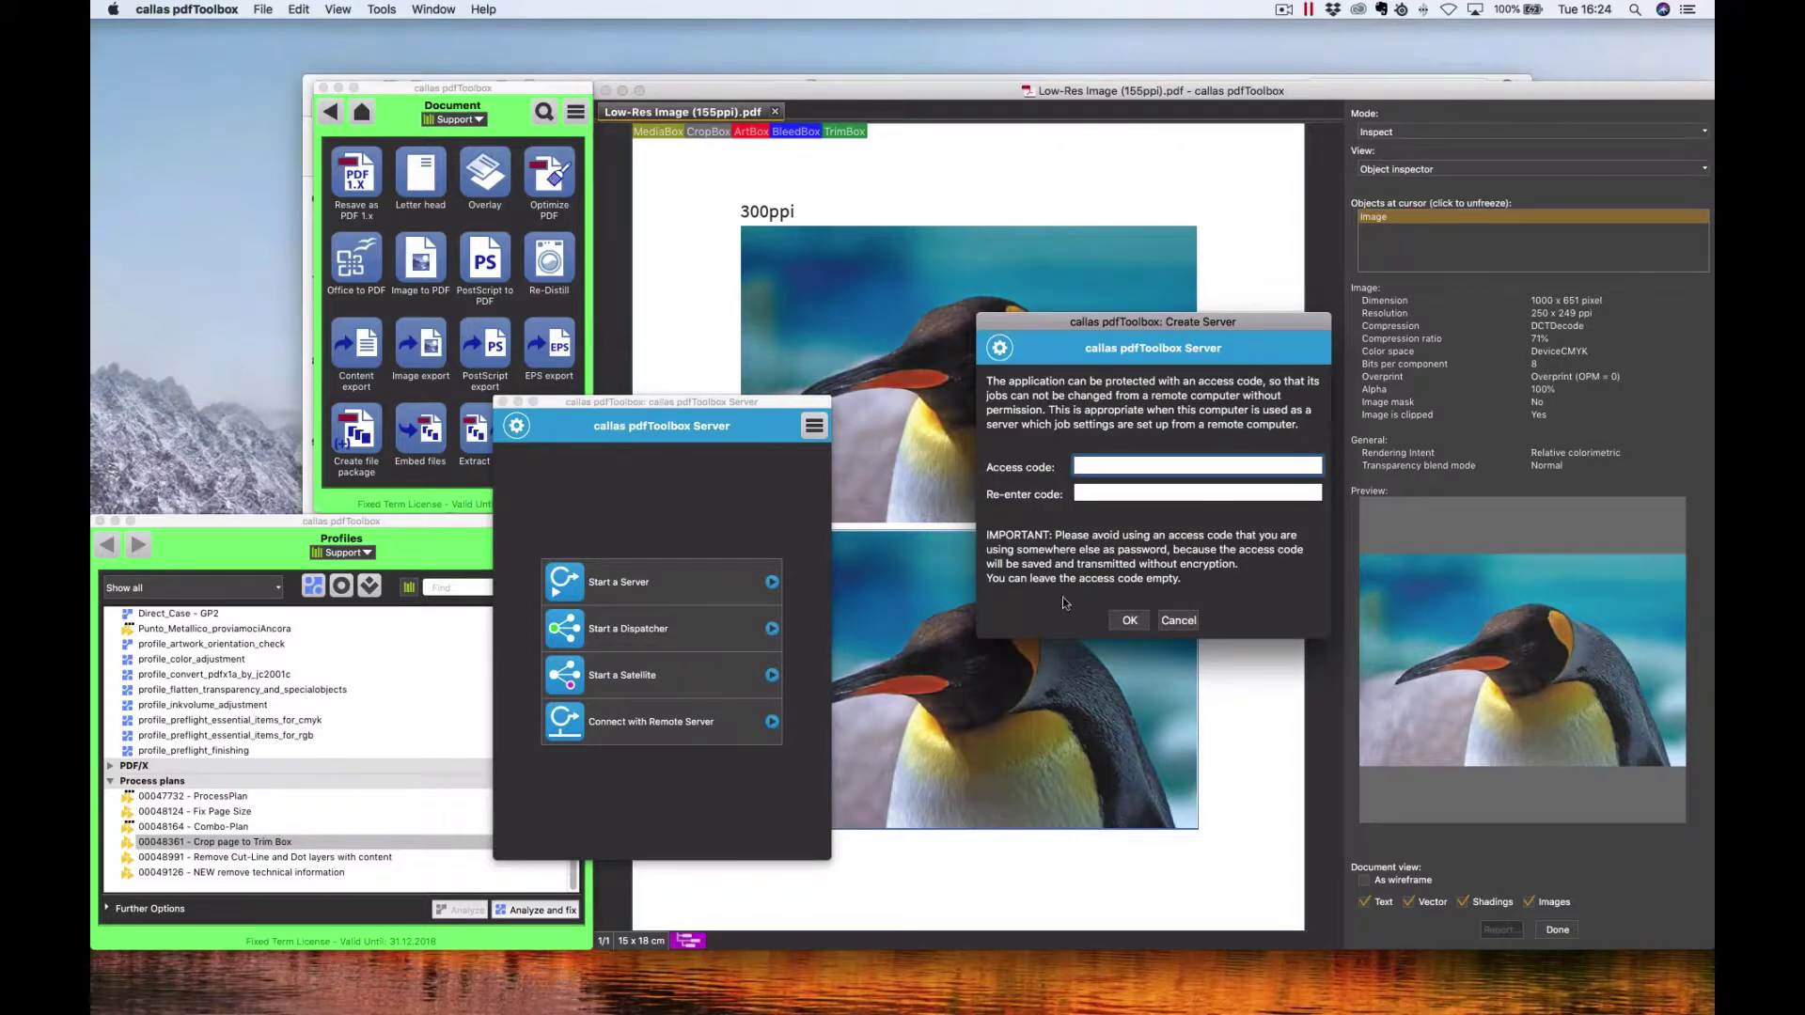
{"action": "left_click", "coordinate": [1127, 623]}
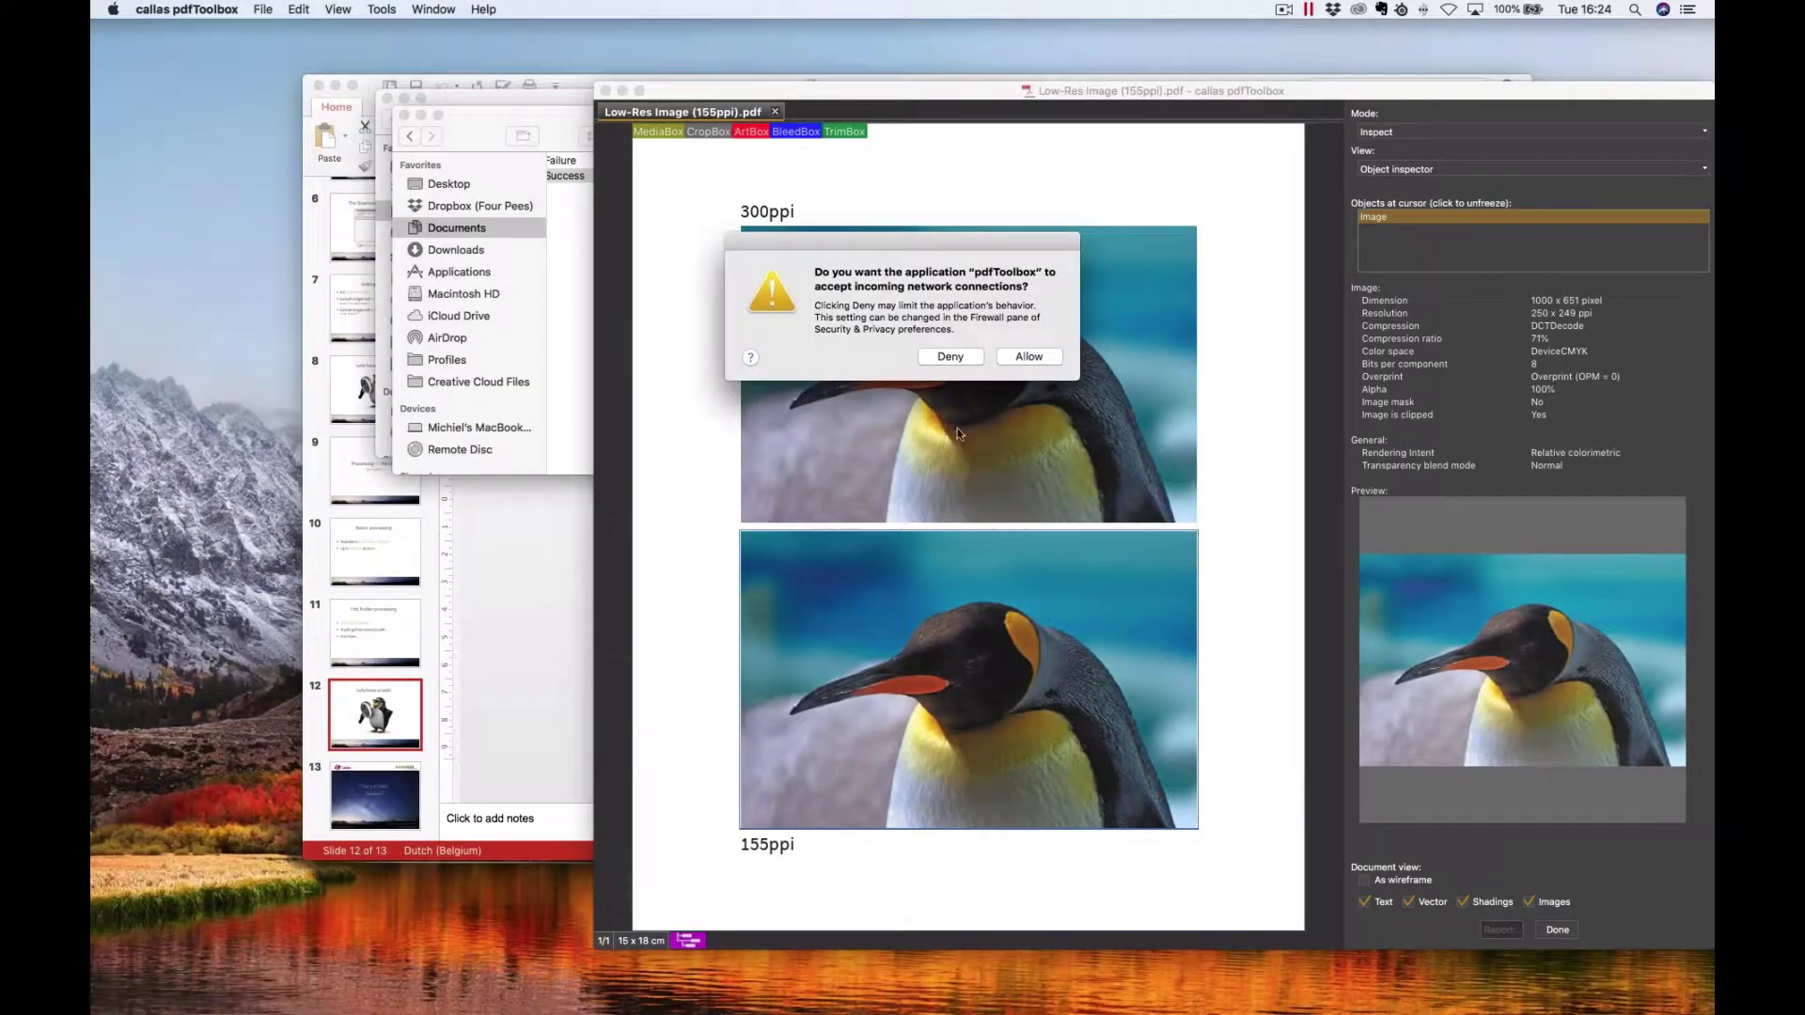
{"action": "left_click", "coordinate": [1017, 362]}
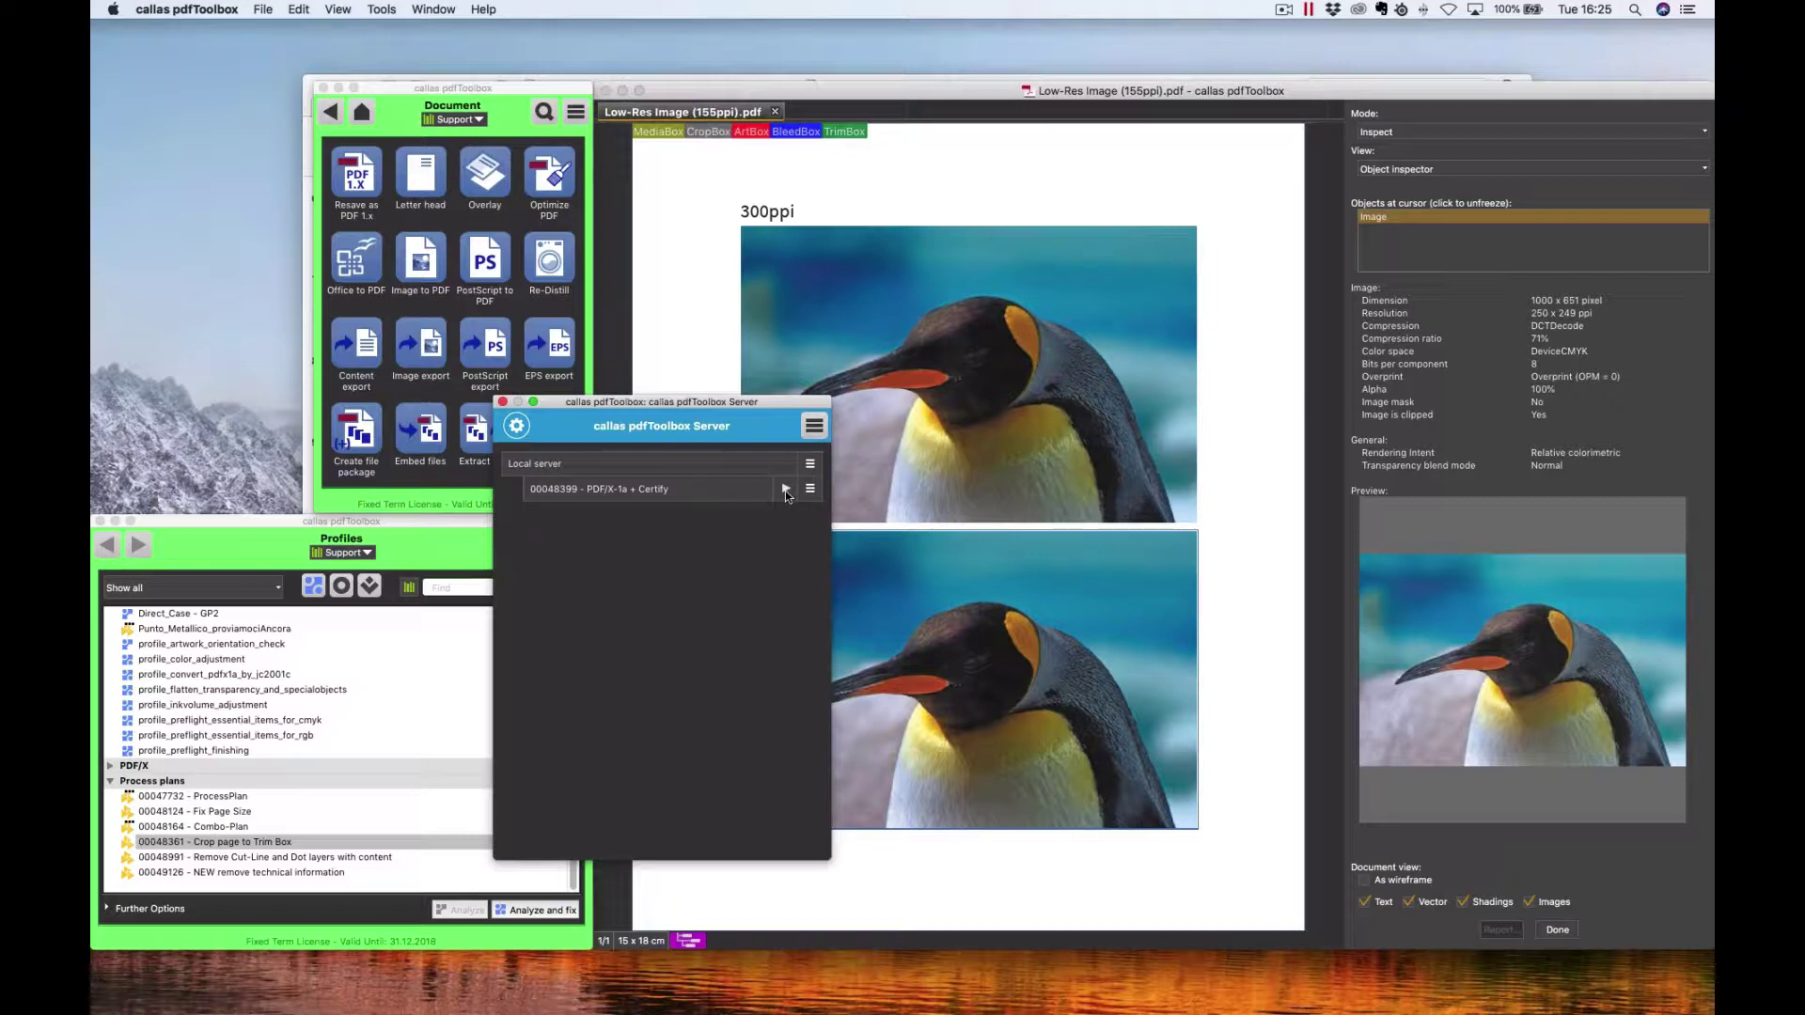
{"action": "left_click", "coordinate": [814, 424]}
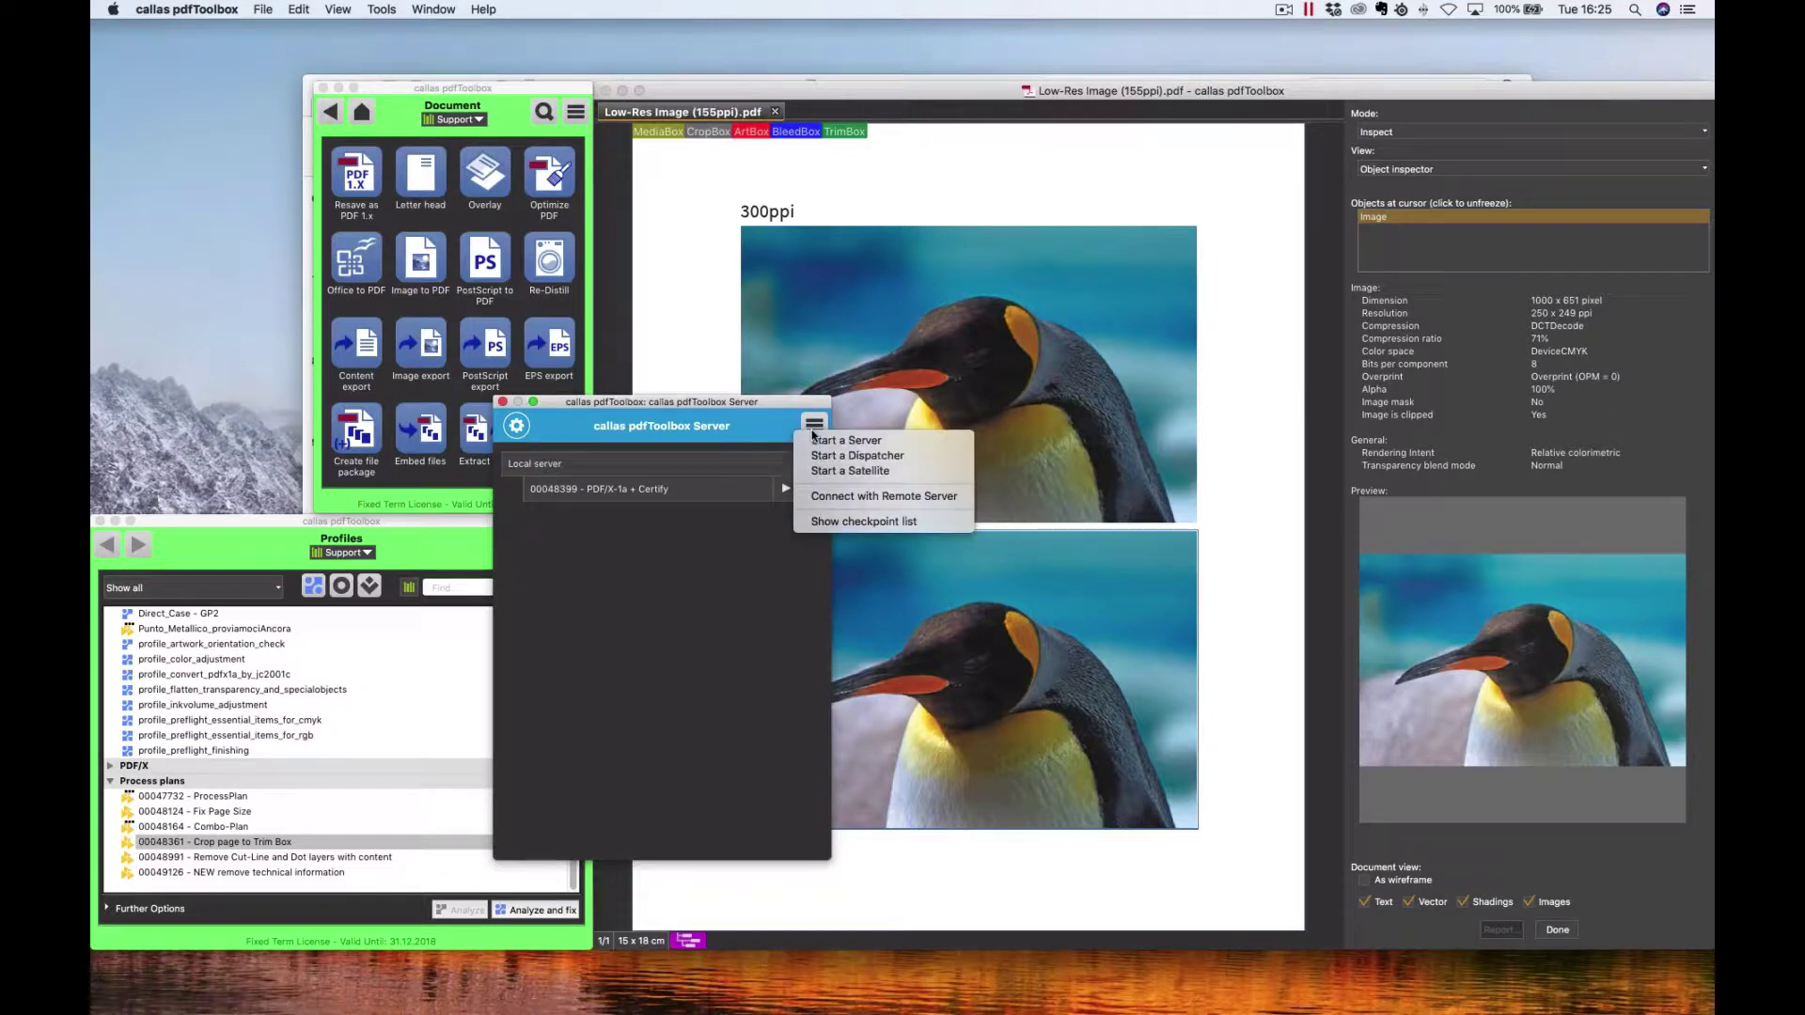
{"action": "left_click", "coordinate": [846, 440]}
Step: Create job 'Hot folder Processing' using the Upsample images to 250ppi (above 150ppi) profile
{"action": "left_click", "coordinate": [811, 462]}
{"action": "left_click", "coordinate": [822, 570]}
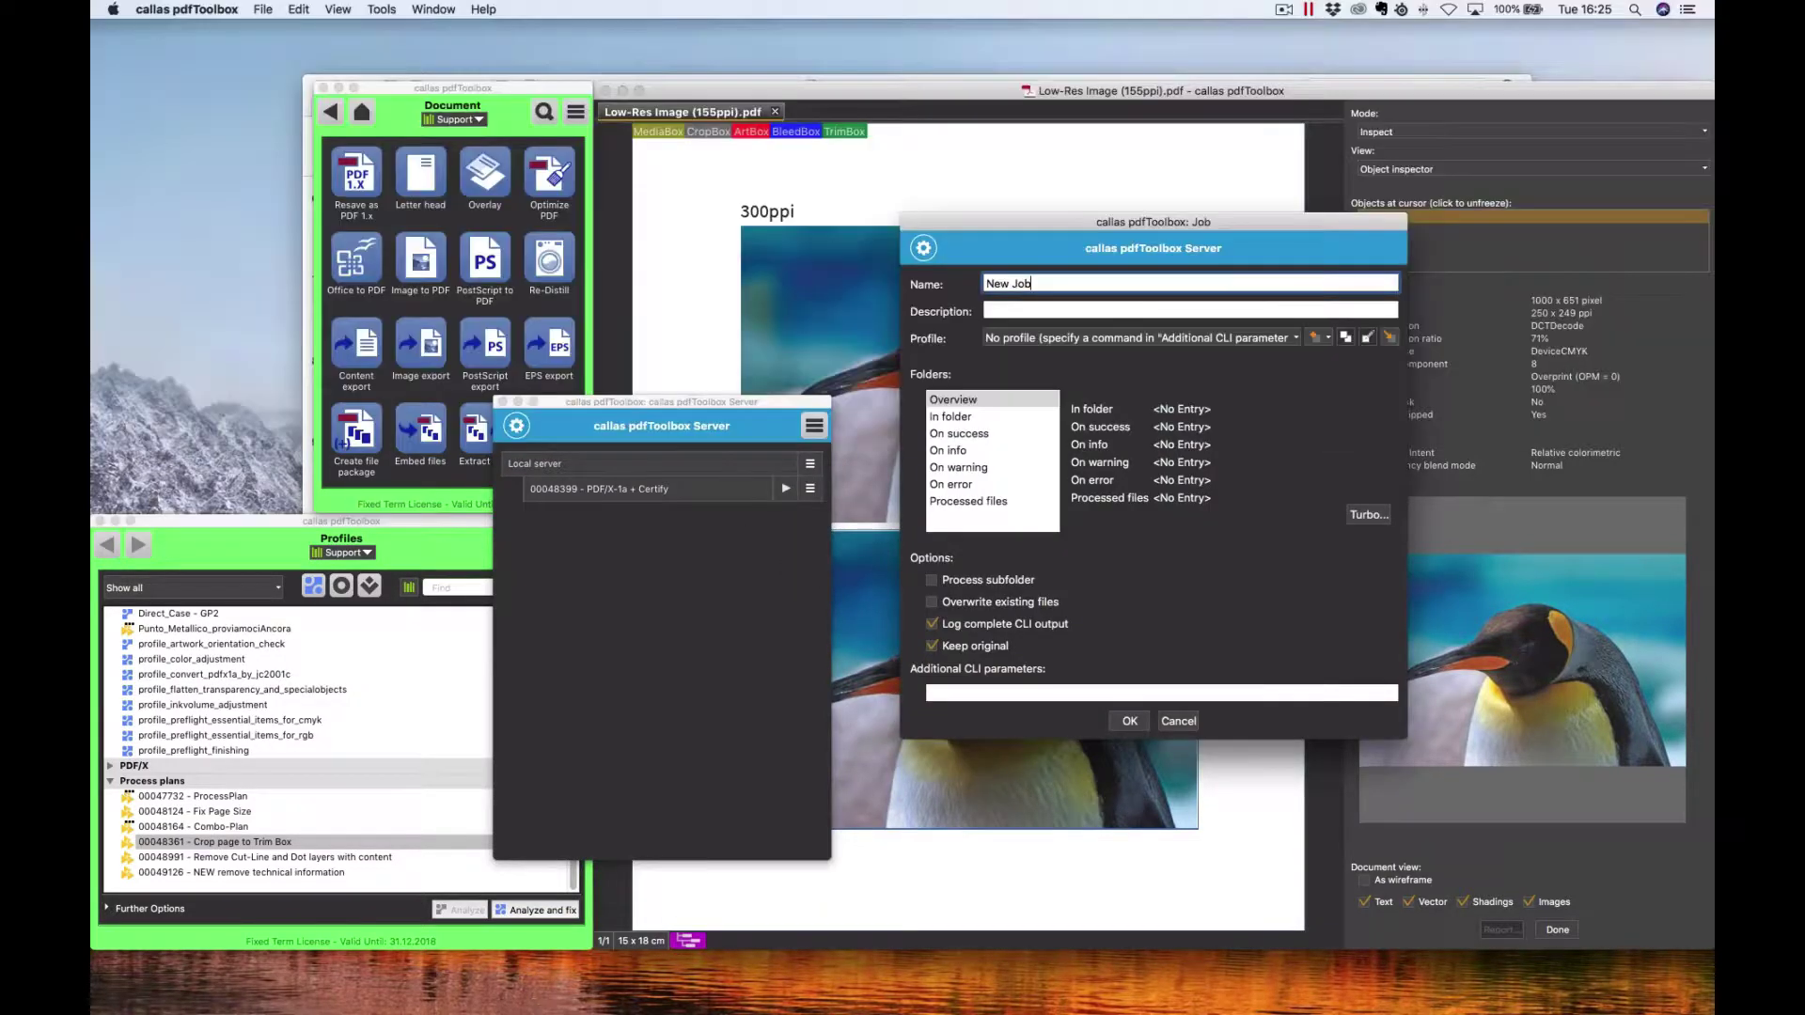
{"action": "double_click", "coordinate": [976, 283]}
{"action": "type", "text": "Hot folder Processing"}
{"action": "left_click", "coordinate": [1033, 311]}
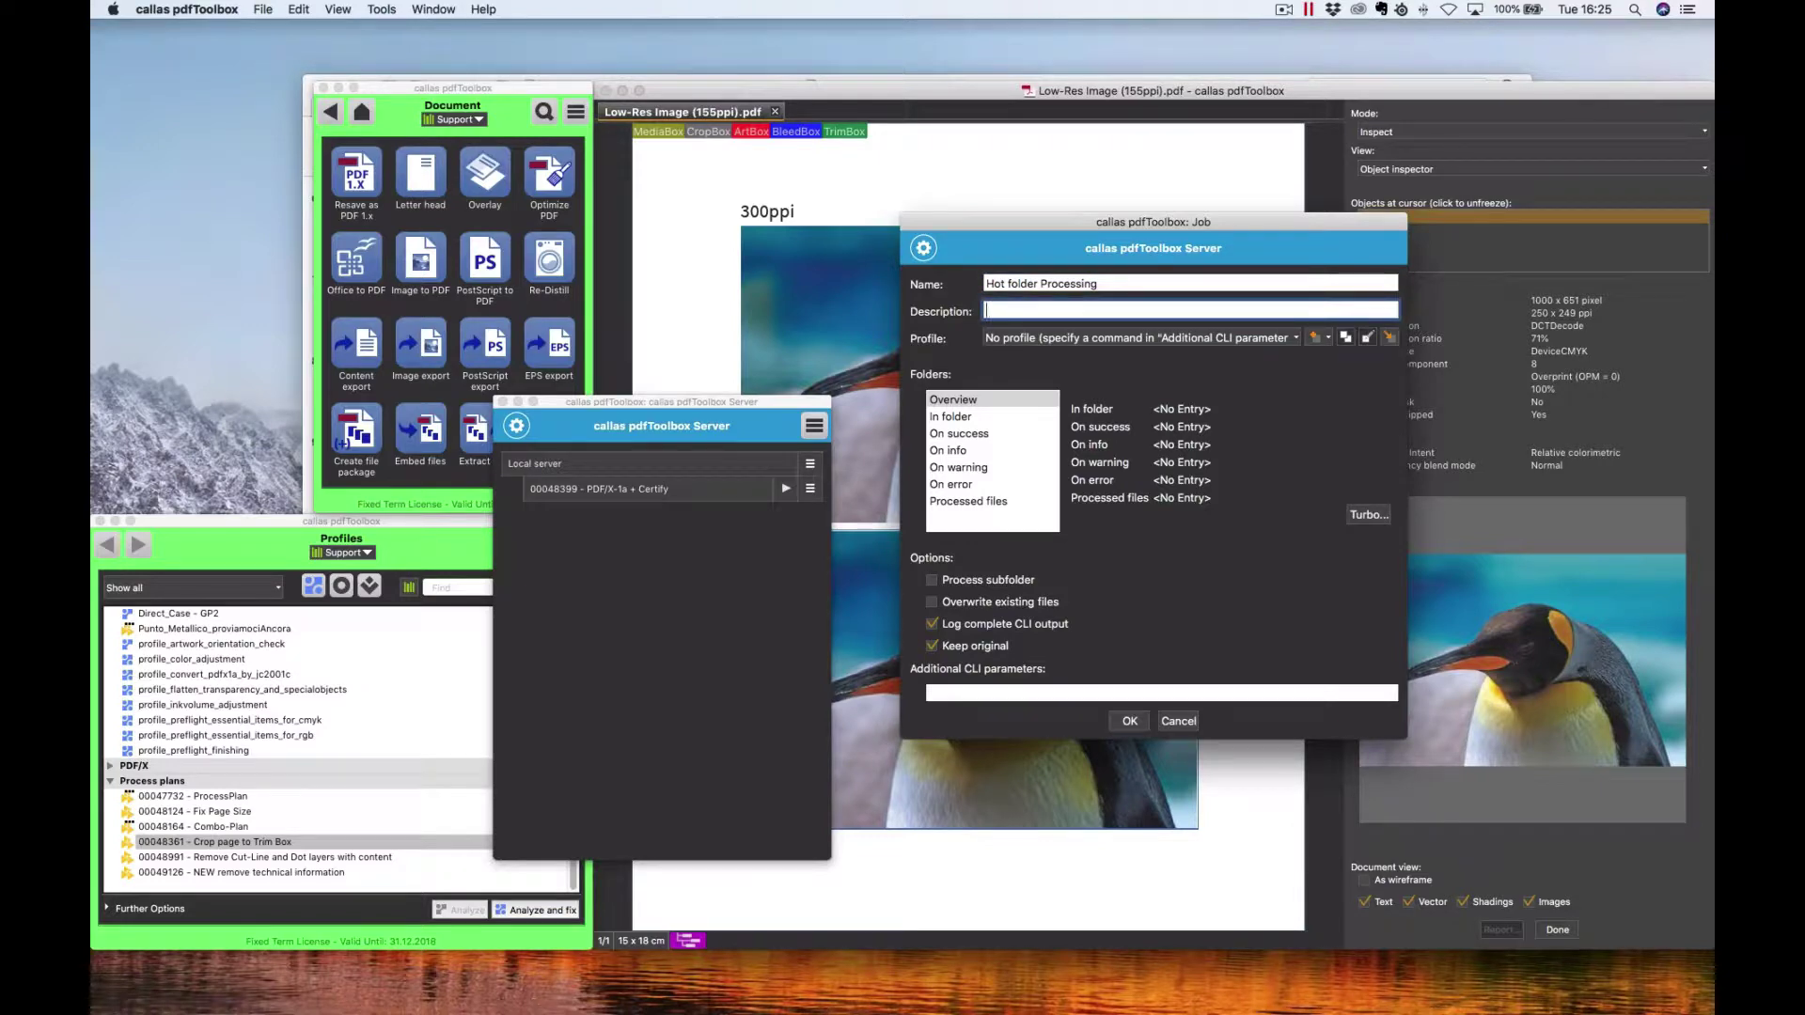
{"action": "type", "text": "Webinar 17th July 2018"}
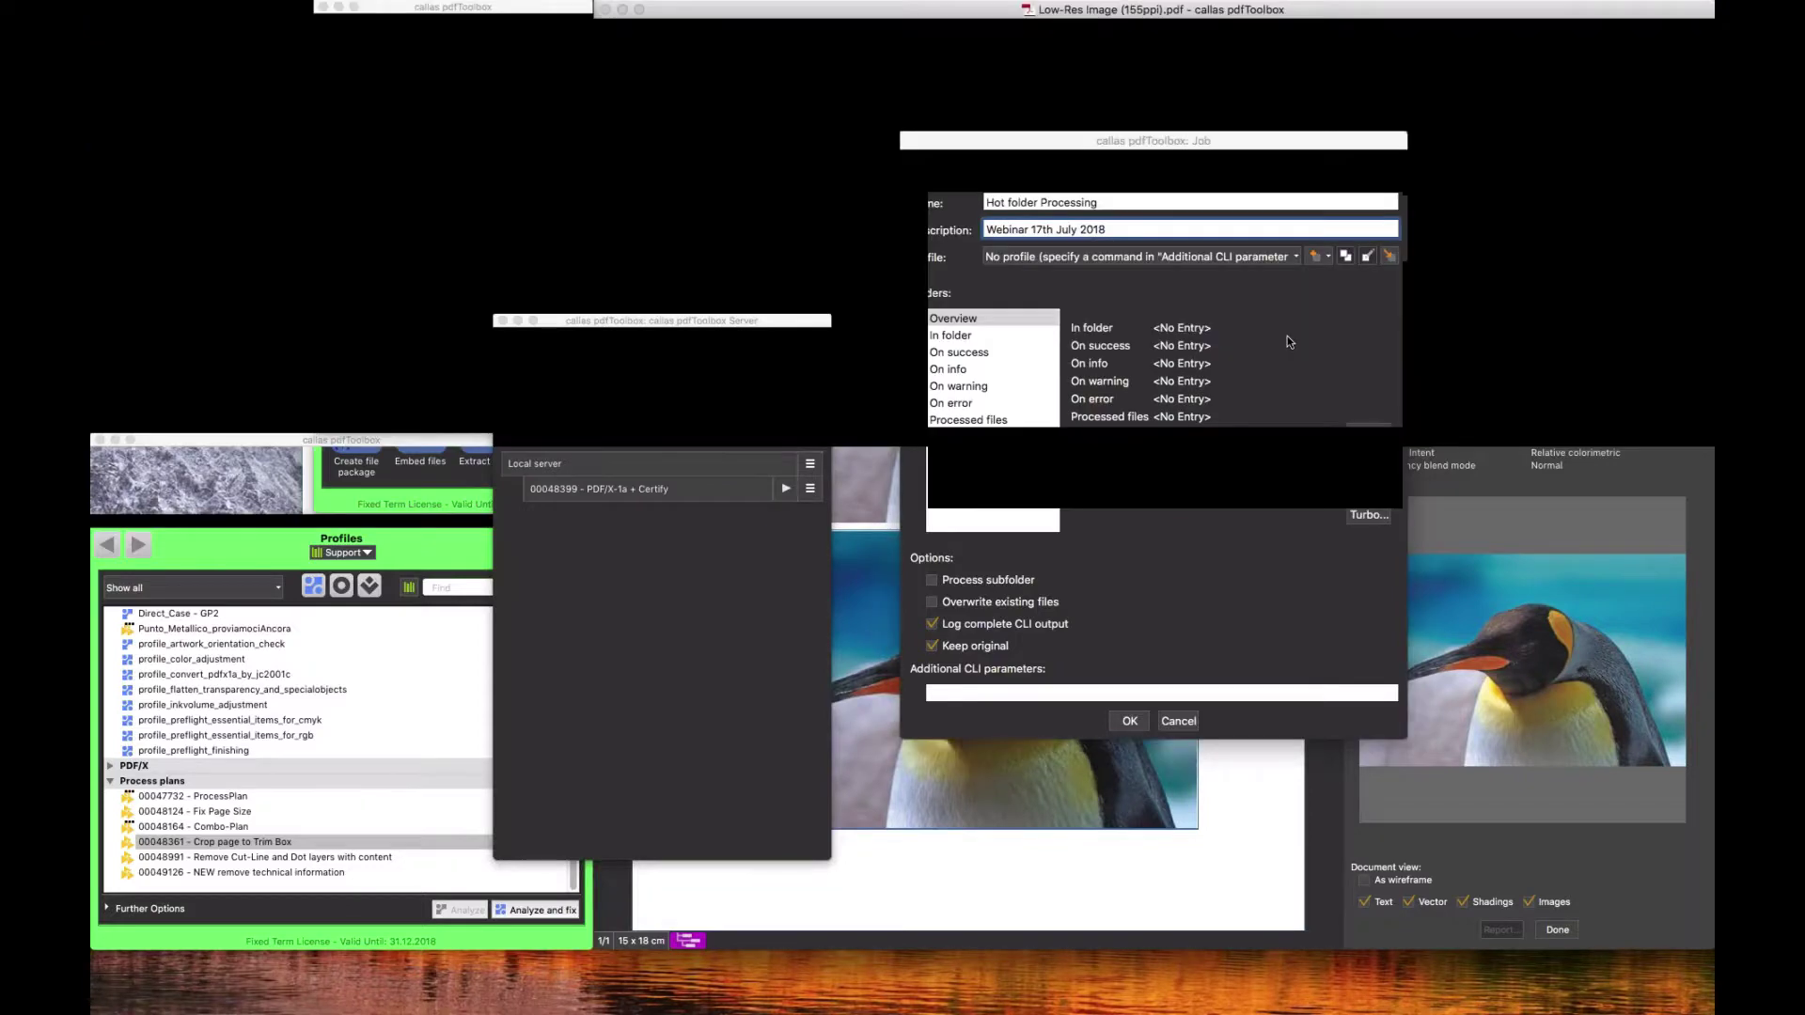
{"action": "left_click", "coordinate": [1288, 337]}
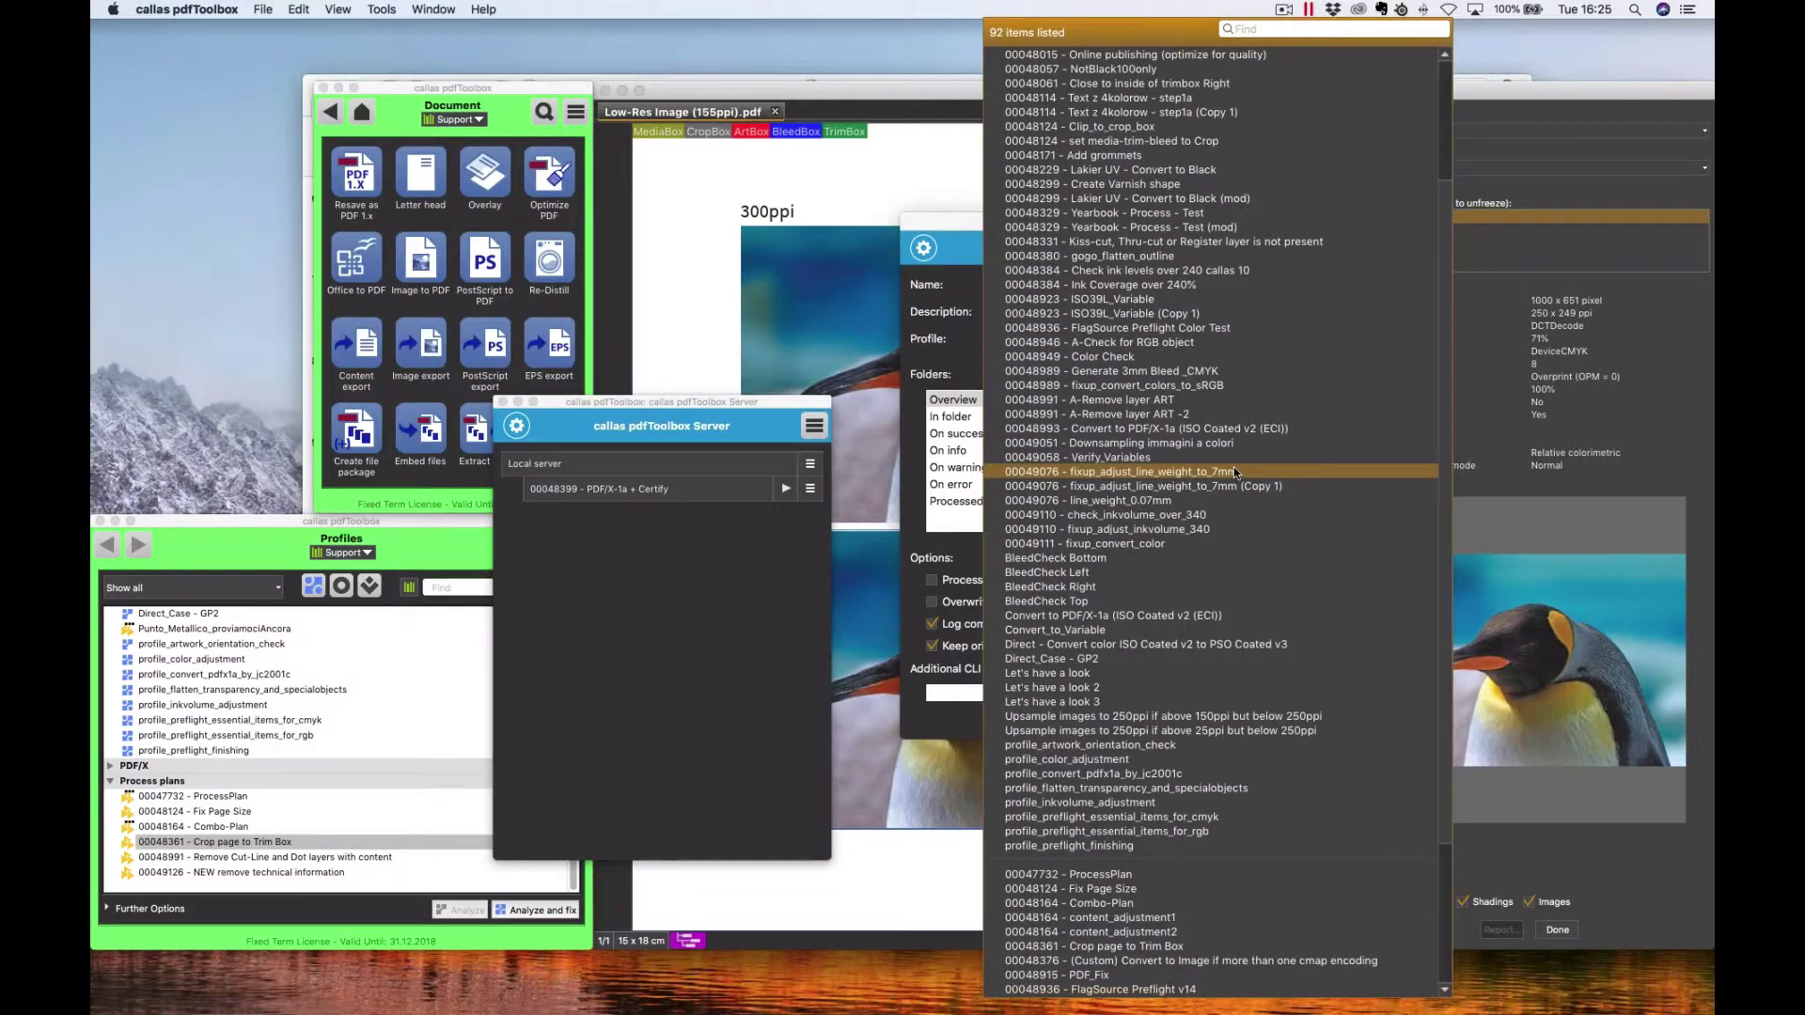
{"action": "scroll", "coordinate": [1234, 467], "scroll_direction": "down", "scroll_amount": 5}
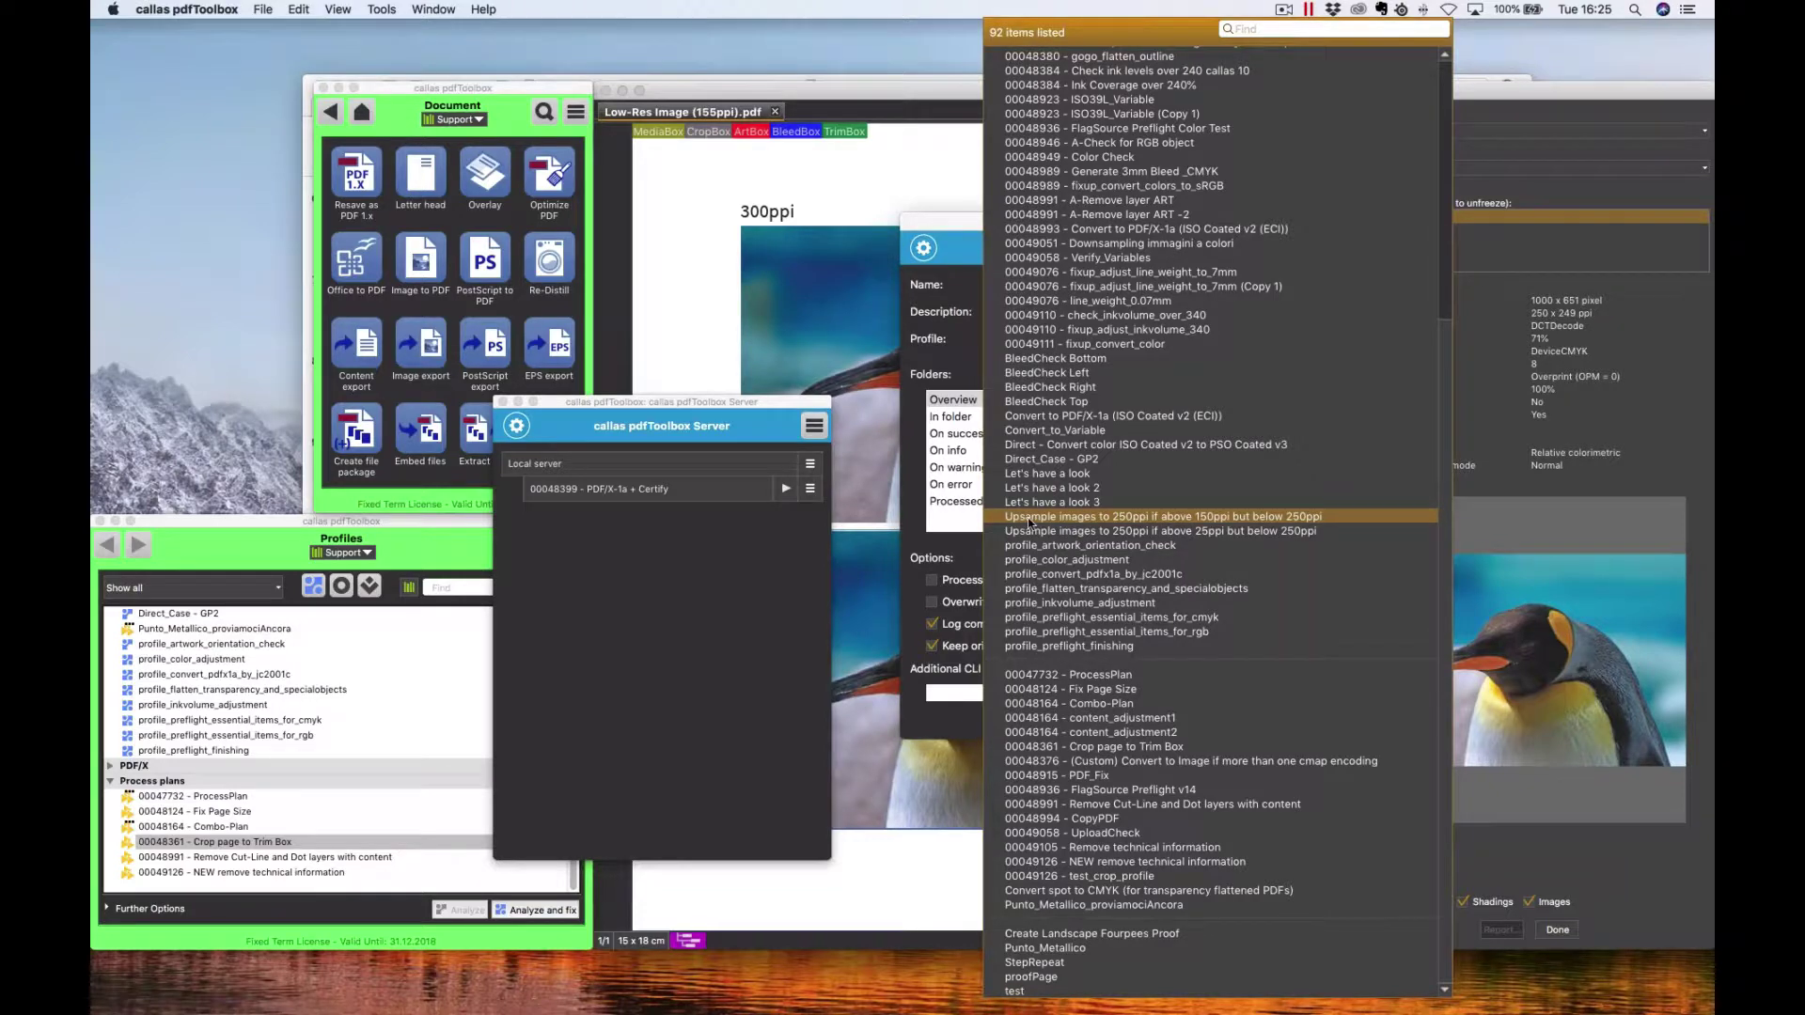
{"action": "left_click", "coordinate": [1179, 518]}
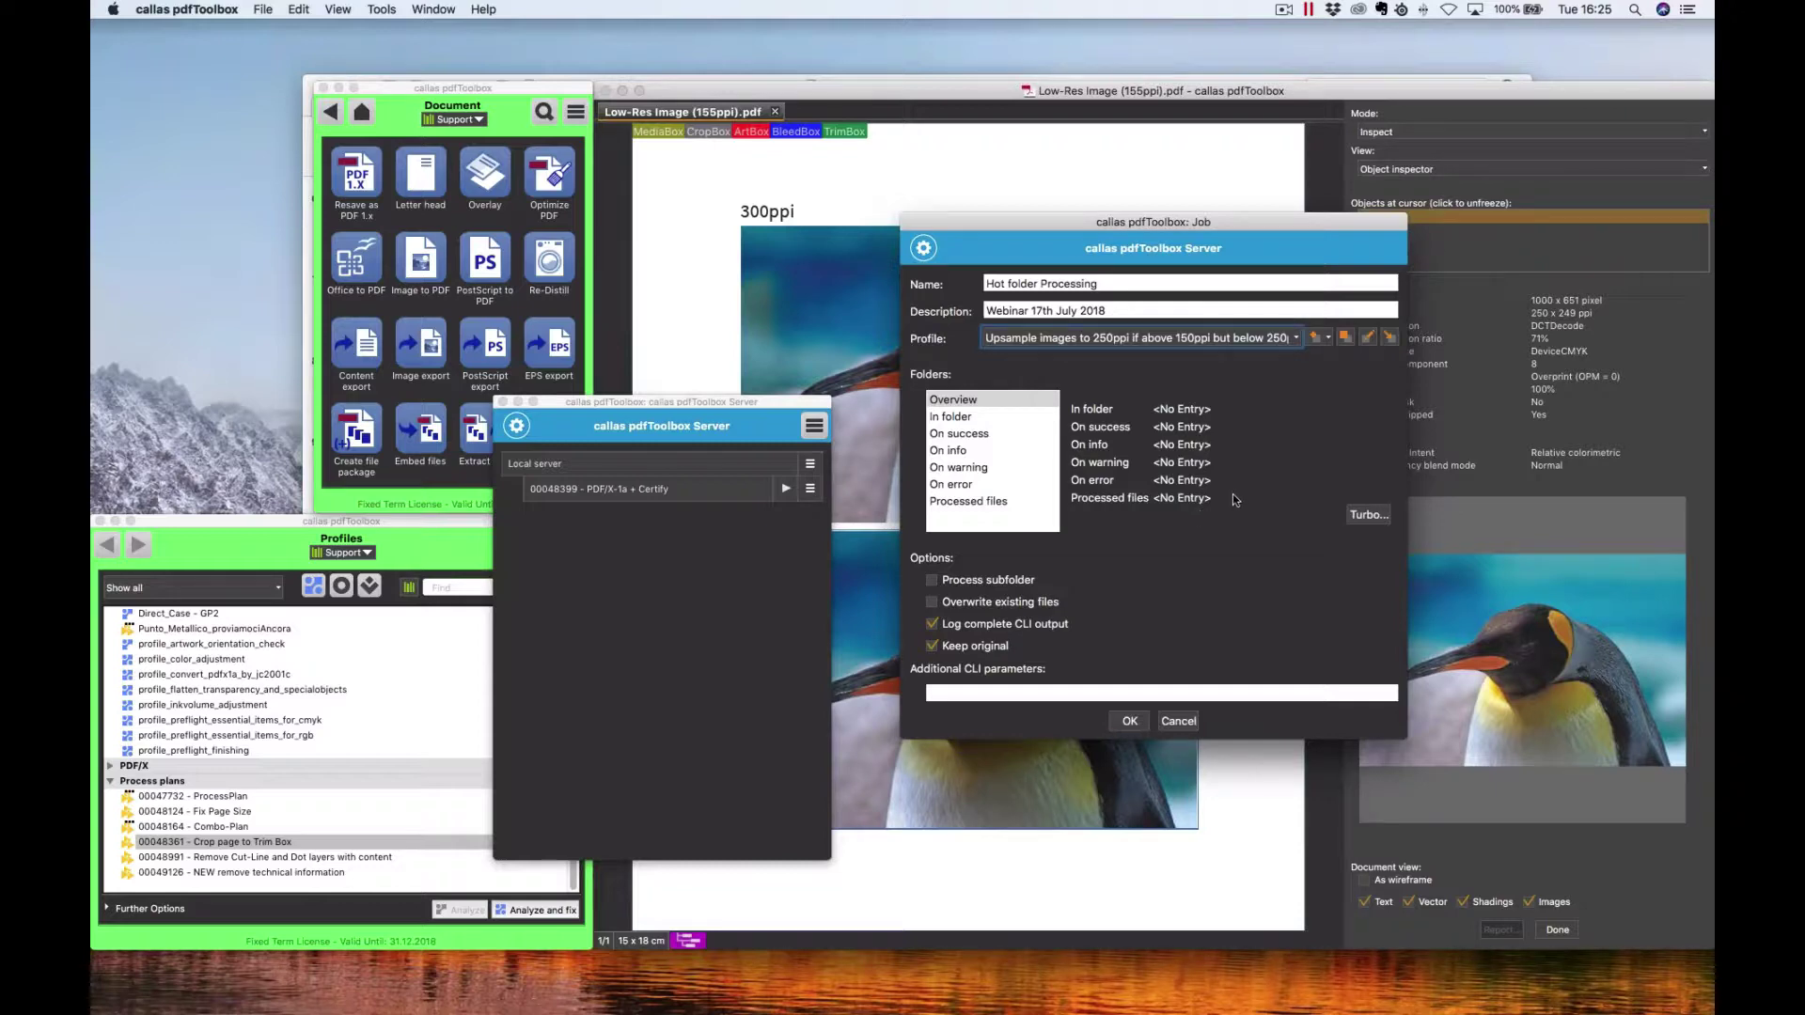
Step: Use Turbo to point all job folders at Dropbox > Presentations > callas > july 17 webinar
{"action": "left_click", "coordinate": [1366, 515]}
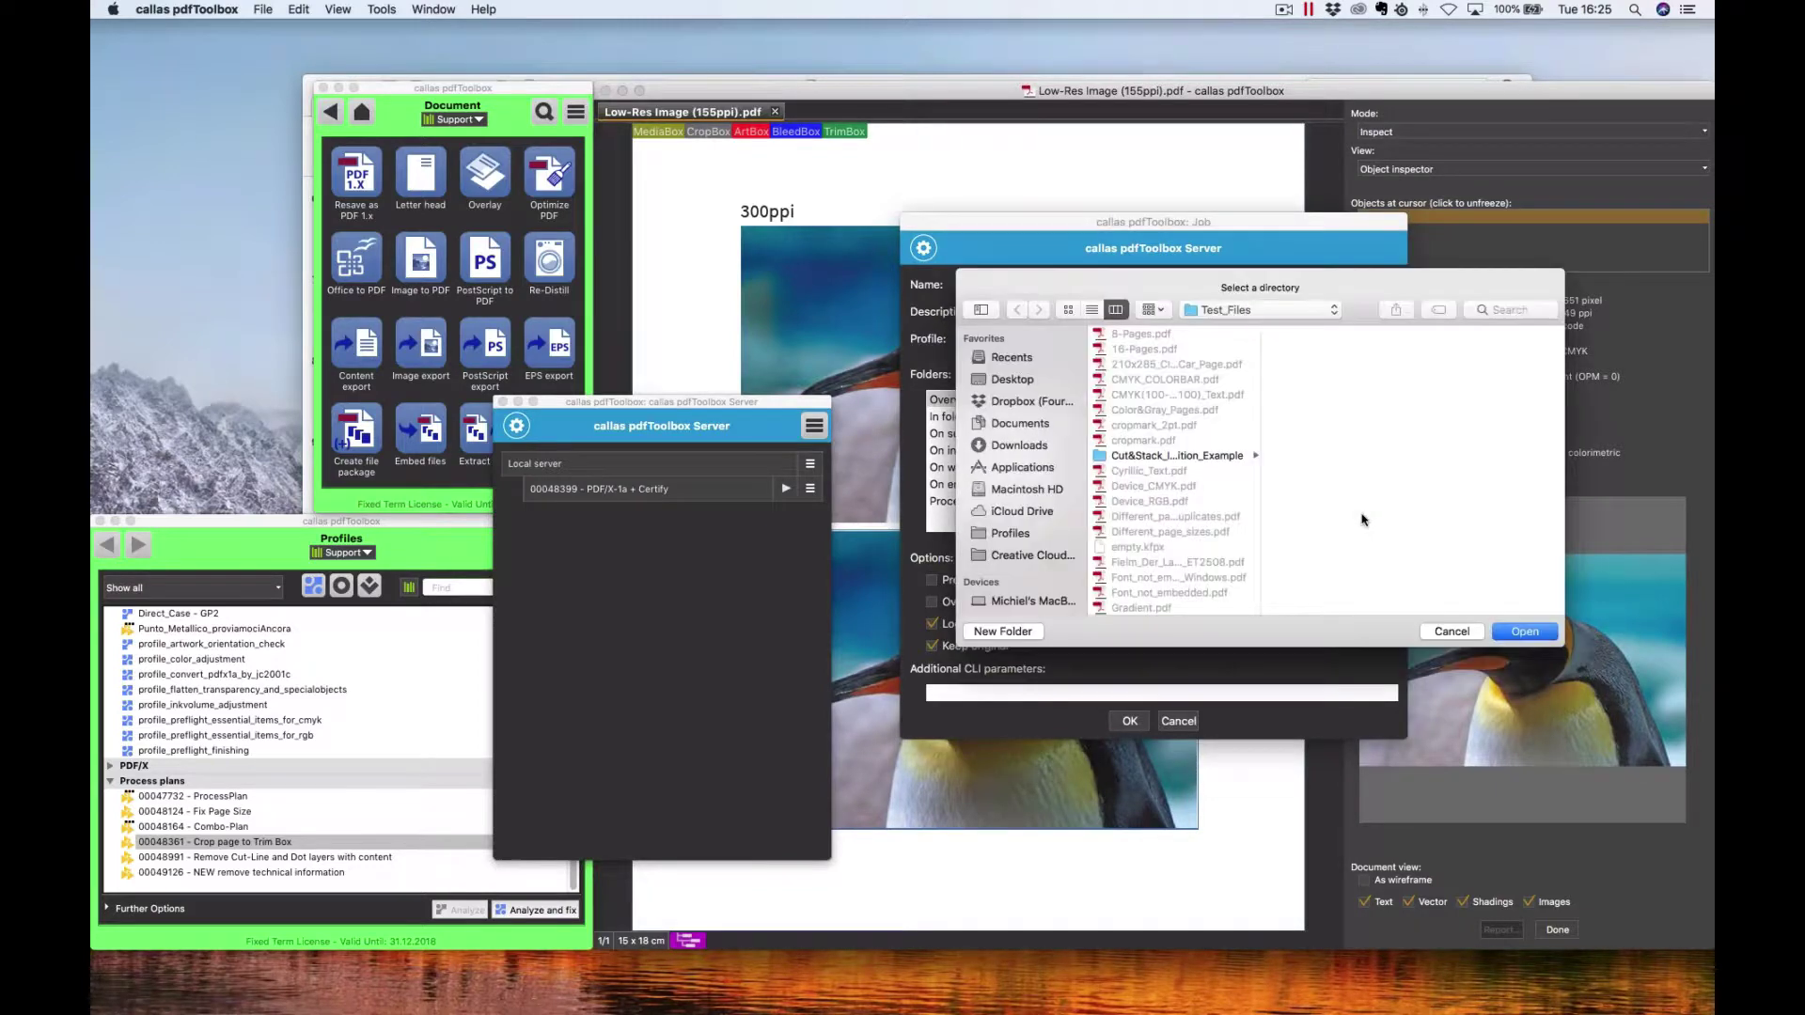
{"action": "left_click", "coordinate": [1020, 427]}
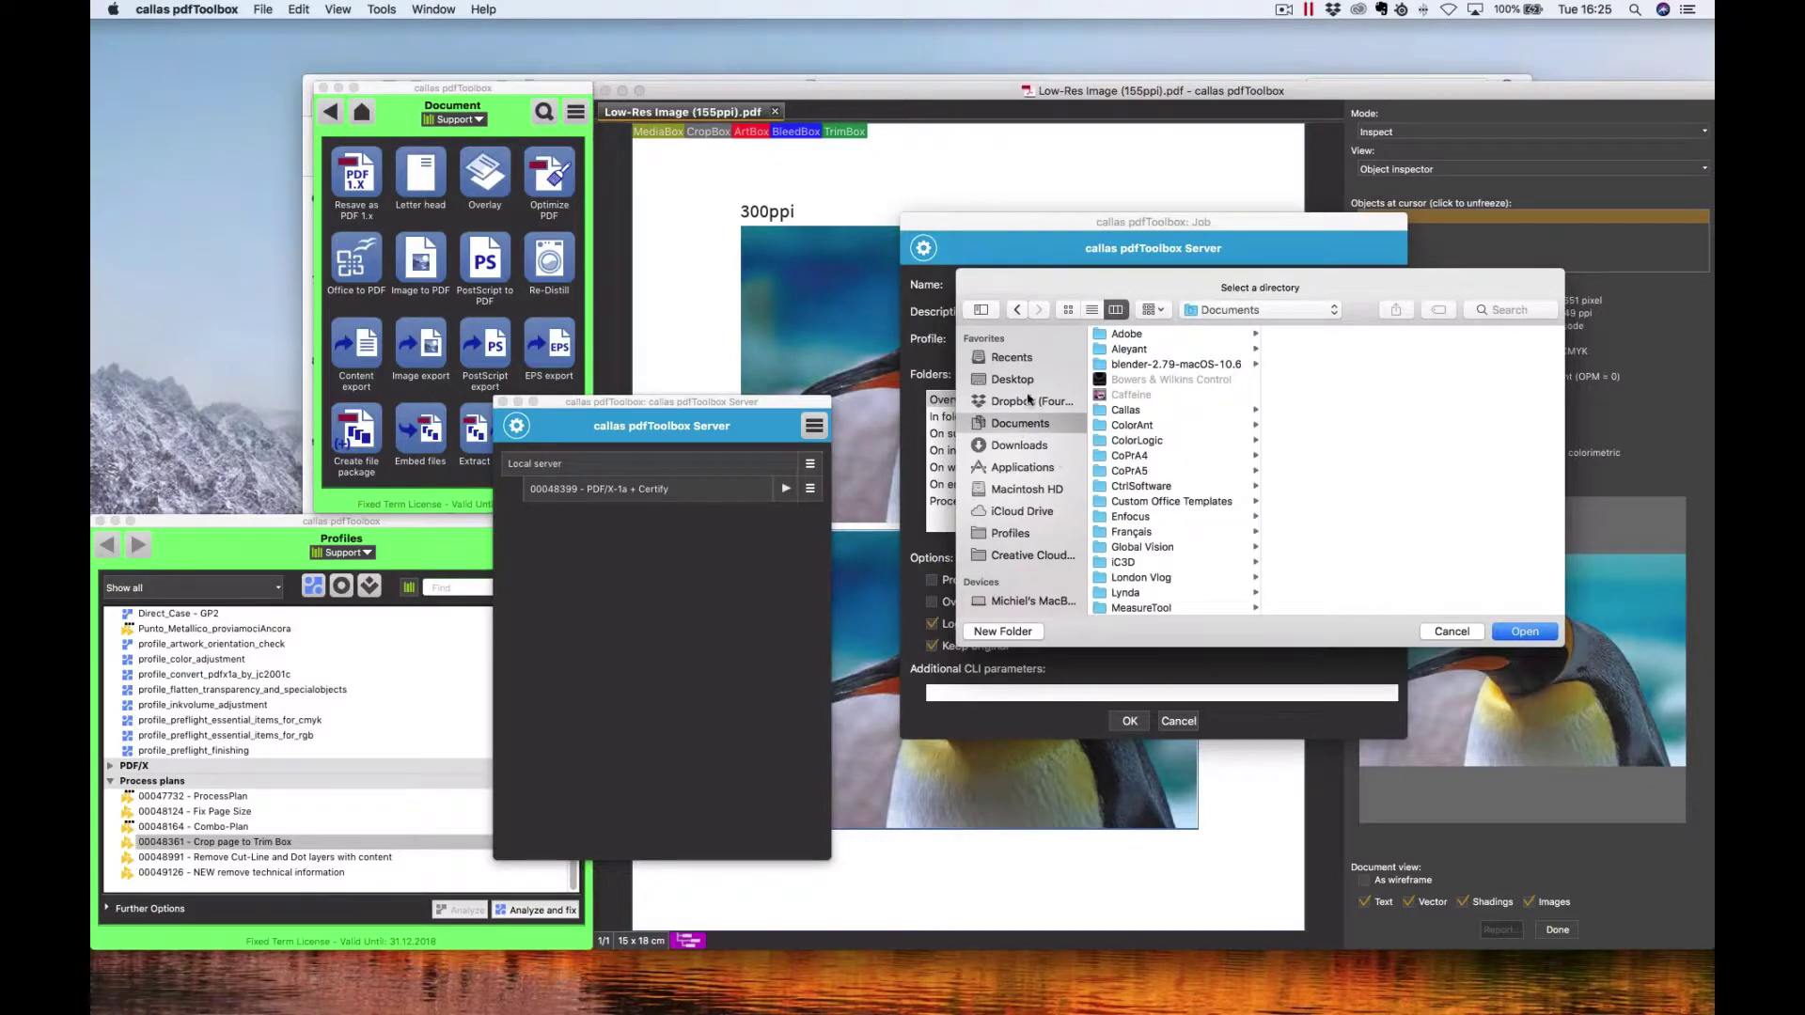
{"action": "left_click", "coordinate": [1037, 403]}
{"action": "scroll", "coordinate": [1167, 486], "scroll_direction": "down", "scroll_amount": 3}
{"action": "scroll", "coordinate": [1166, 485], "scroll_direction": "up", "scroll_amount": 1}
{"action": "left_click", "coordinate": [1163, 486]}
{"action": "left_click", "coordinate": [1309, 351]}
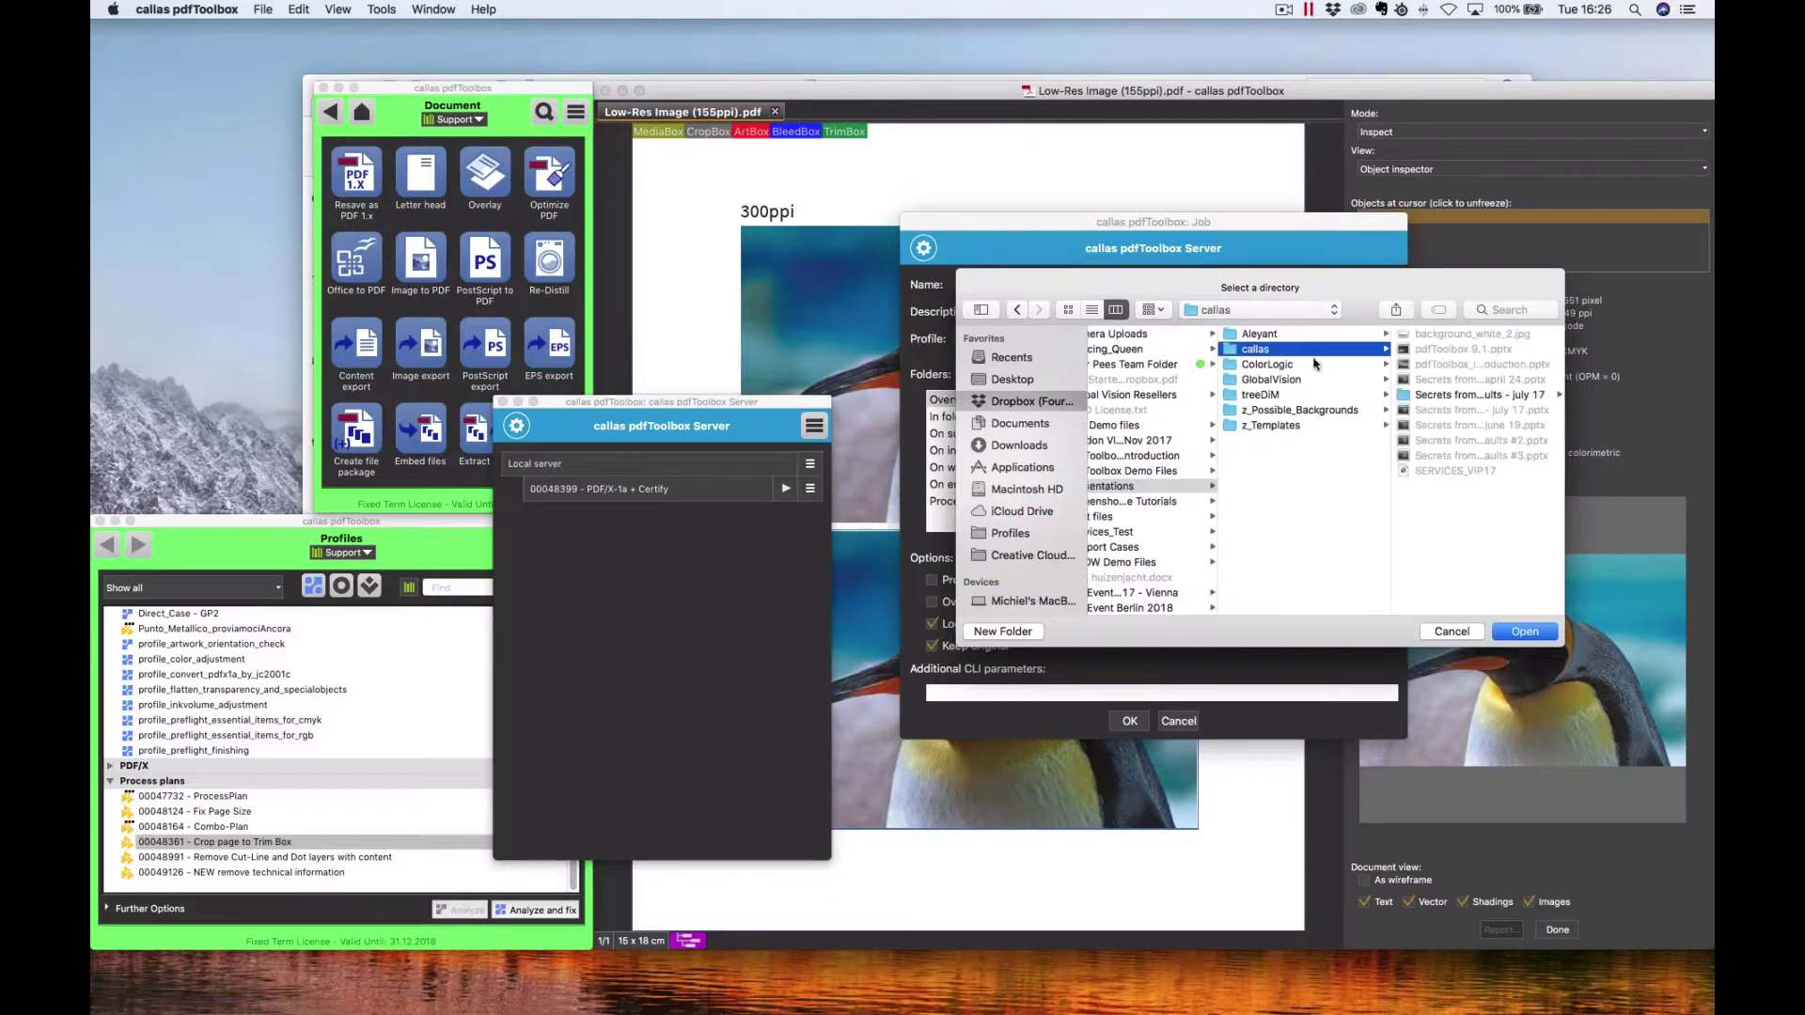
{"action": "left_click", "coordinate": [1429, 396]}
{"action": "left_click", "coordinate": [1516, 637]}
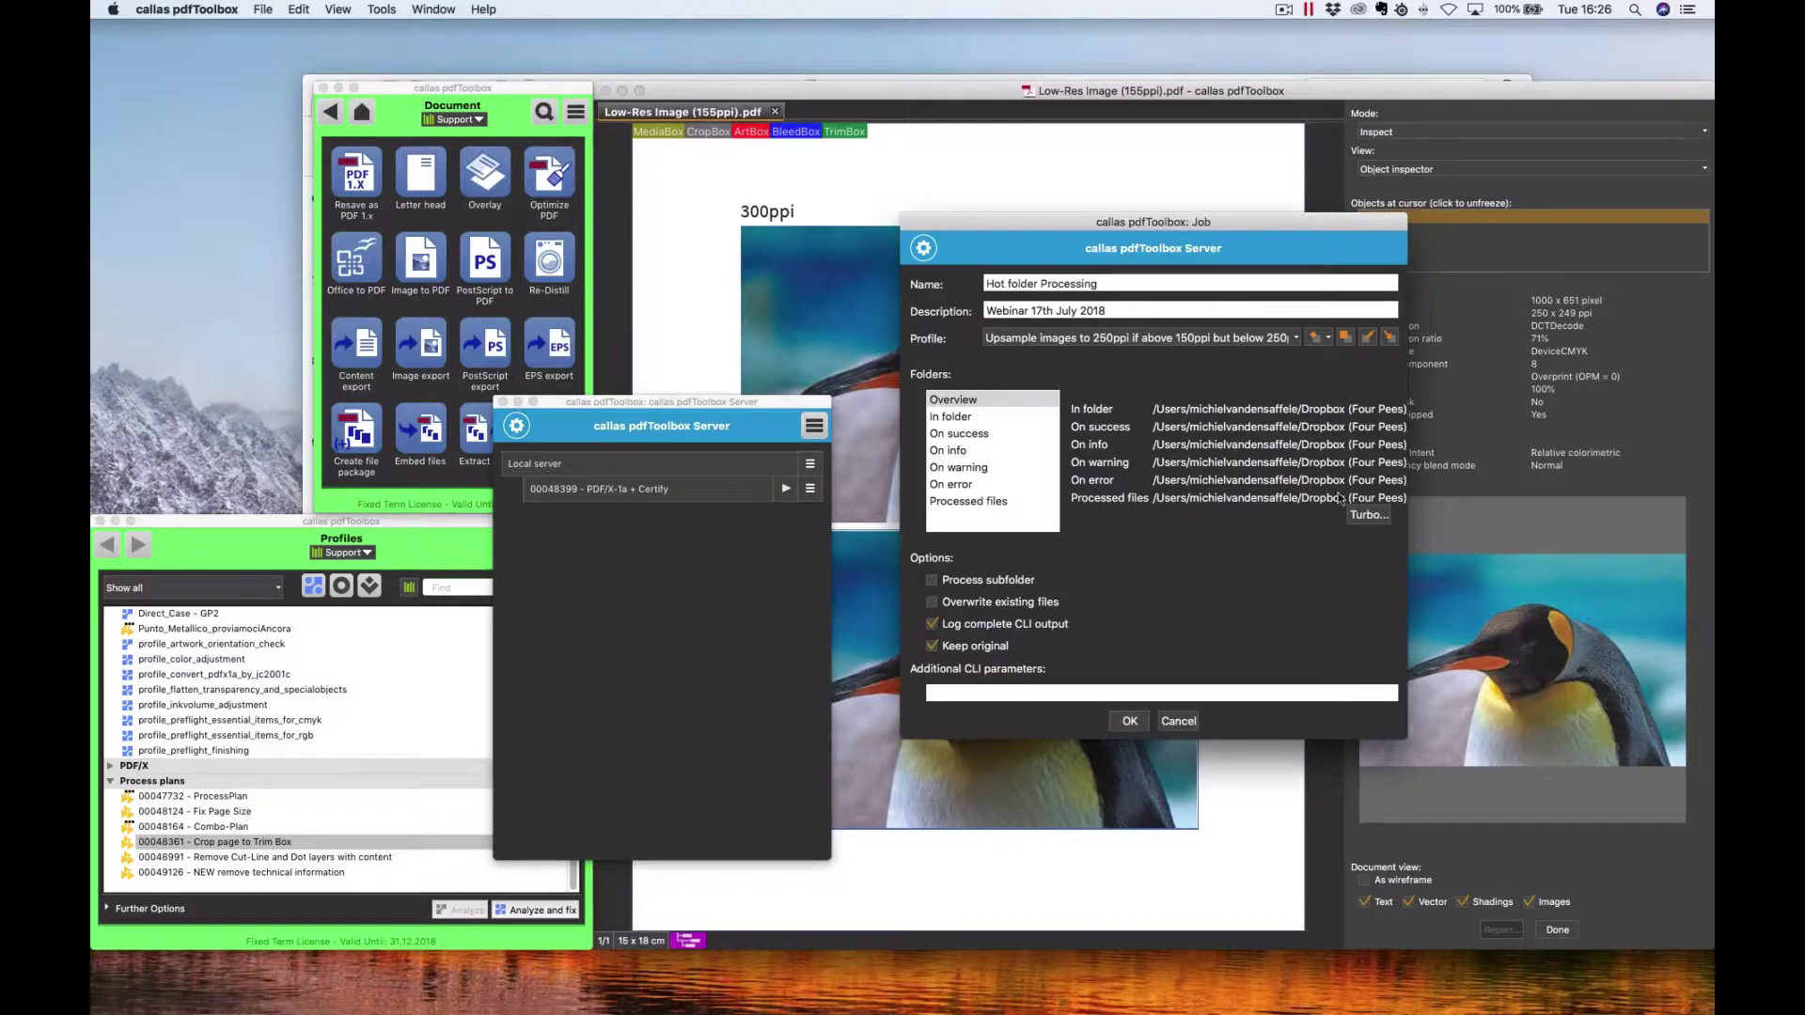
Step: Review the job's folder entries and set no report for error files
{"action": "left_click", "coordinate": [982, 419]}
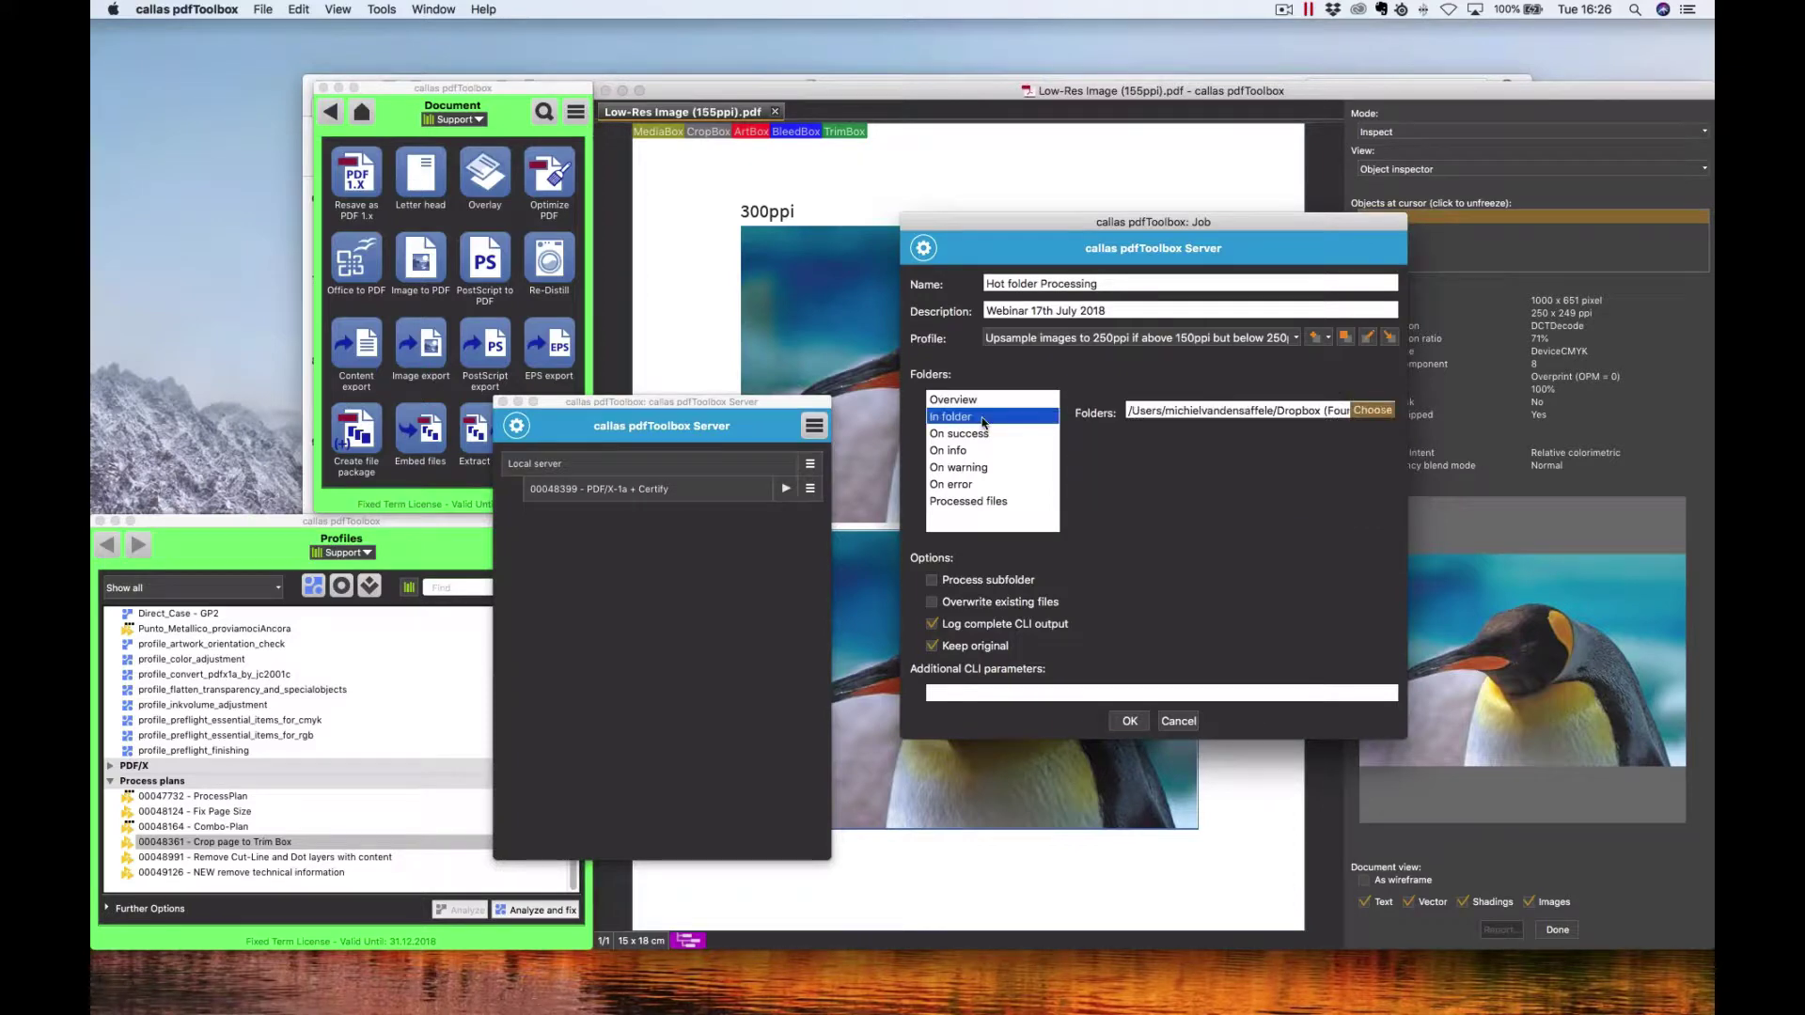
{"action": "left_click", "coordinate": [978, 436]}
{"action": "left_click", "coordinate": [971, 467]}
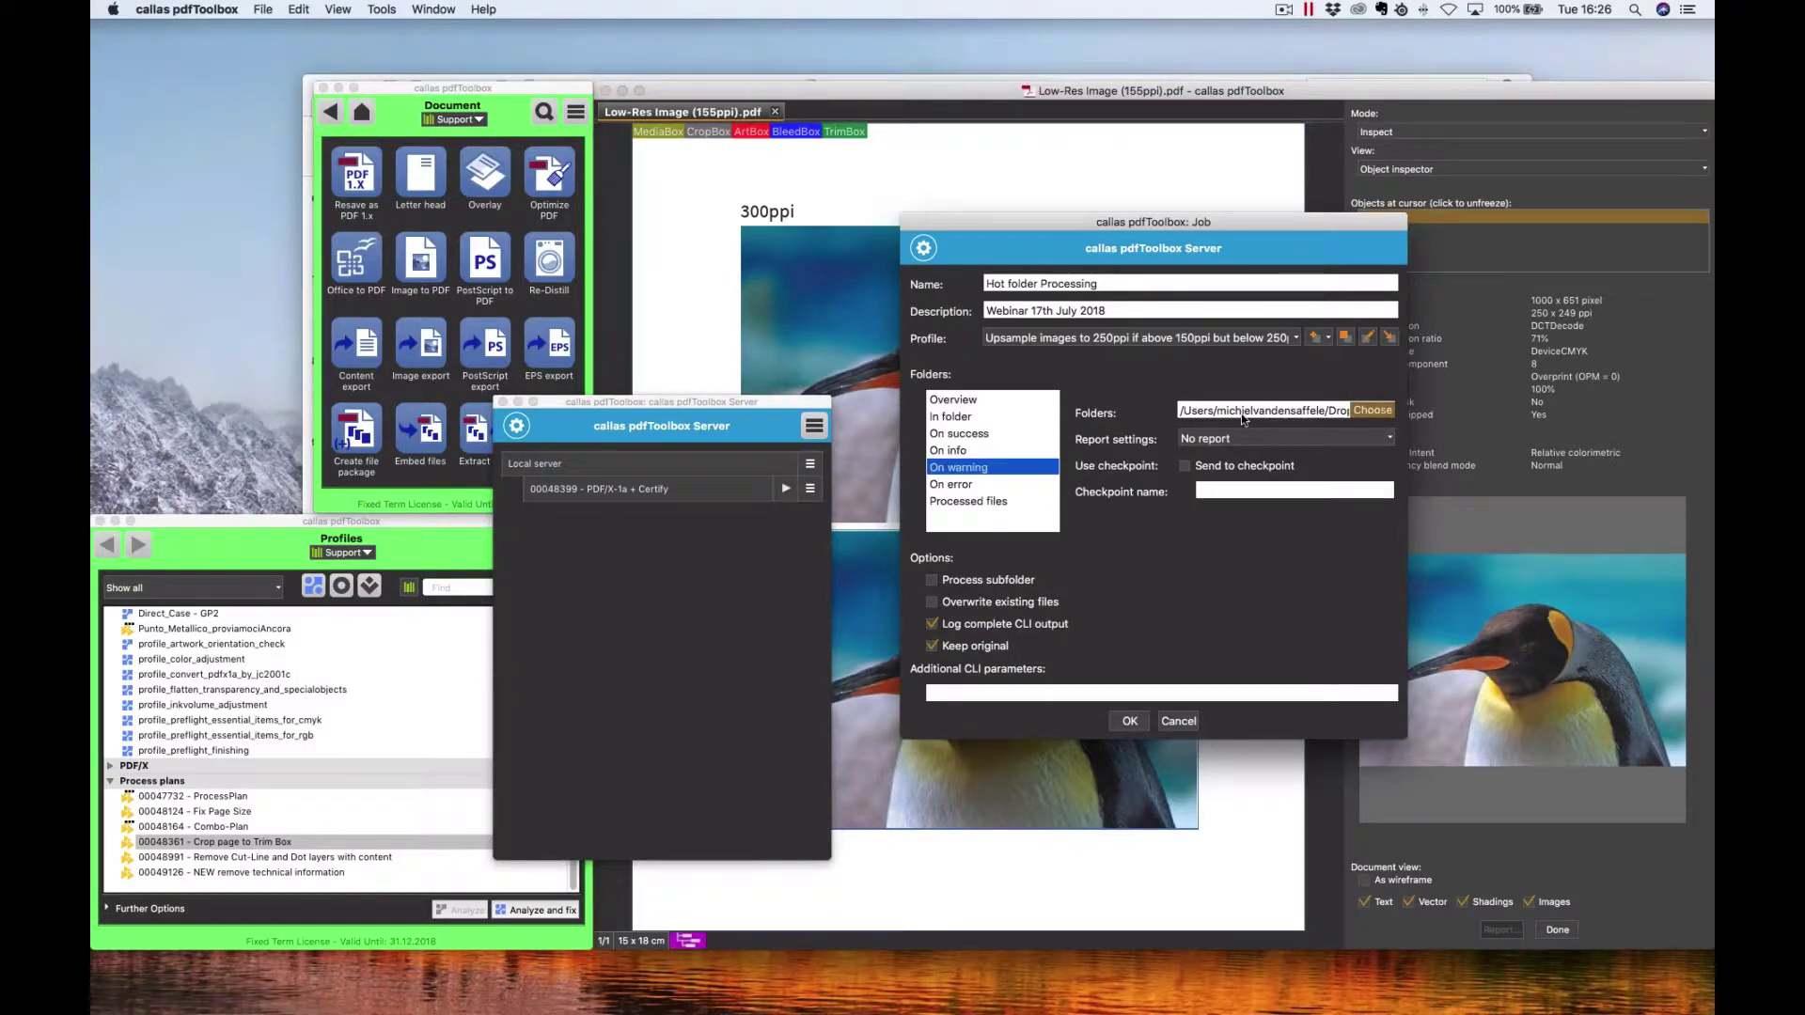
{"action": "left_click", "coordinate": [958, 485]}
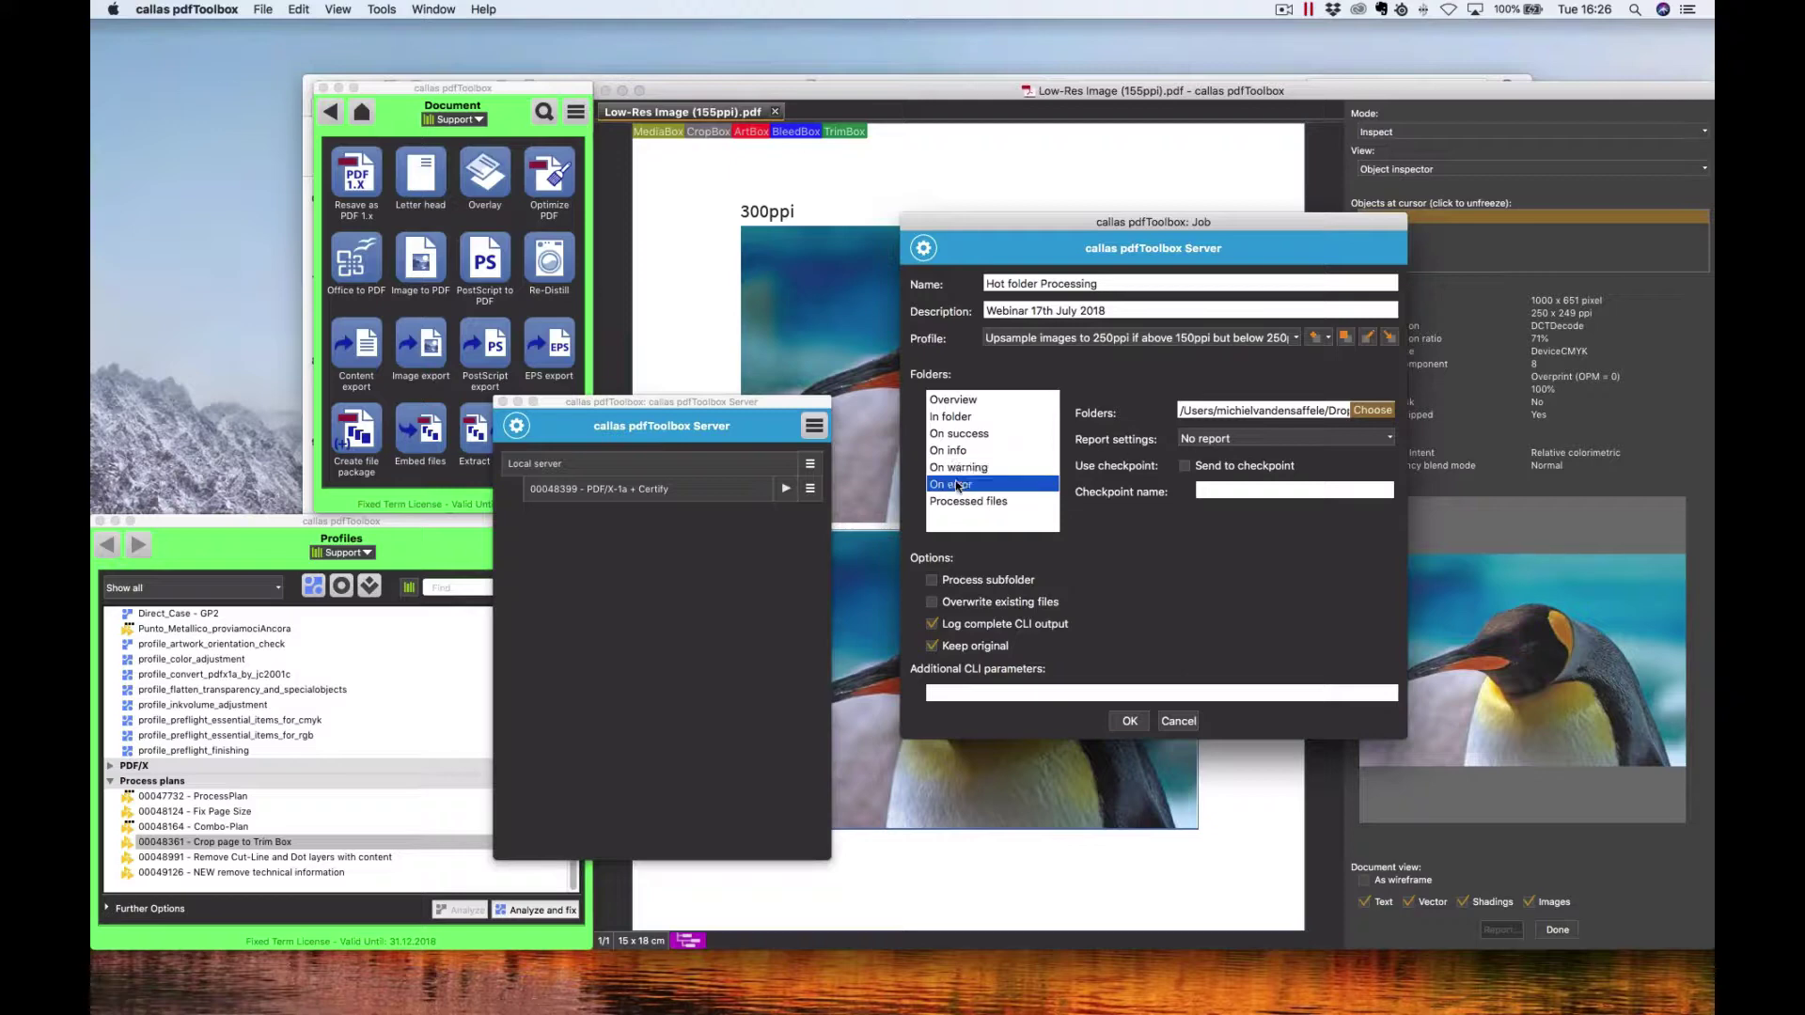
{"action": "left_click", "coordinate": [1259, 439]}
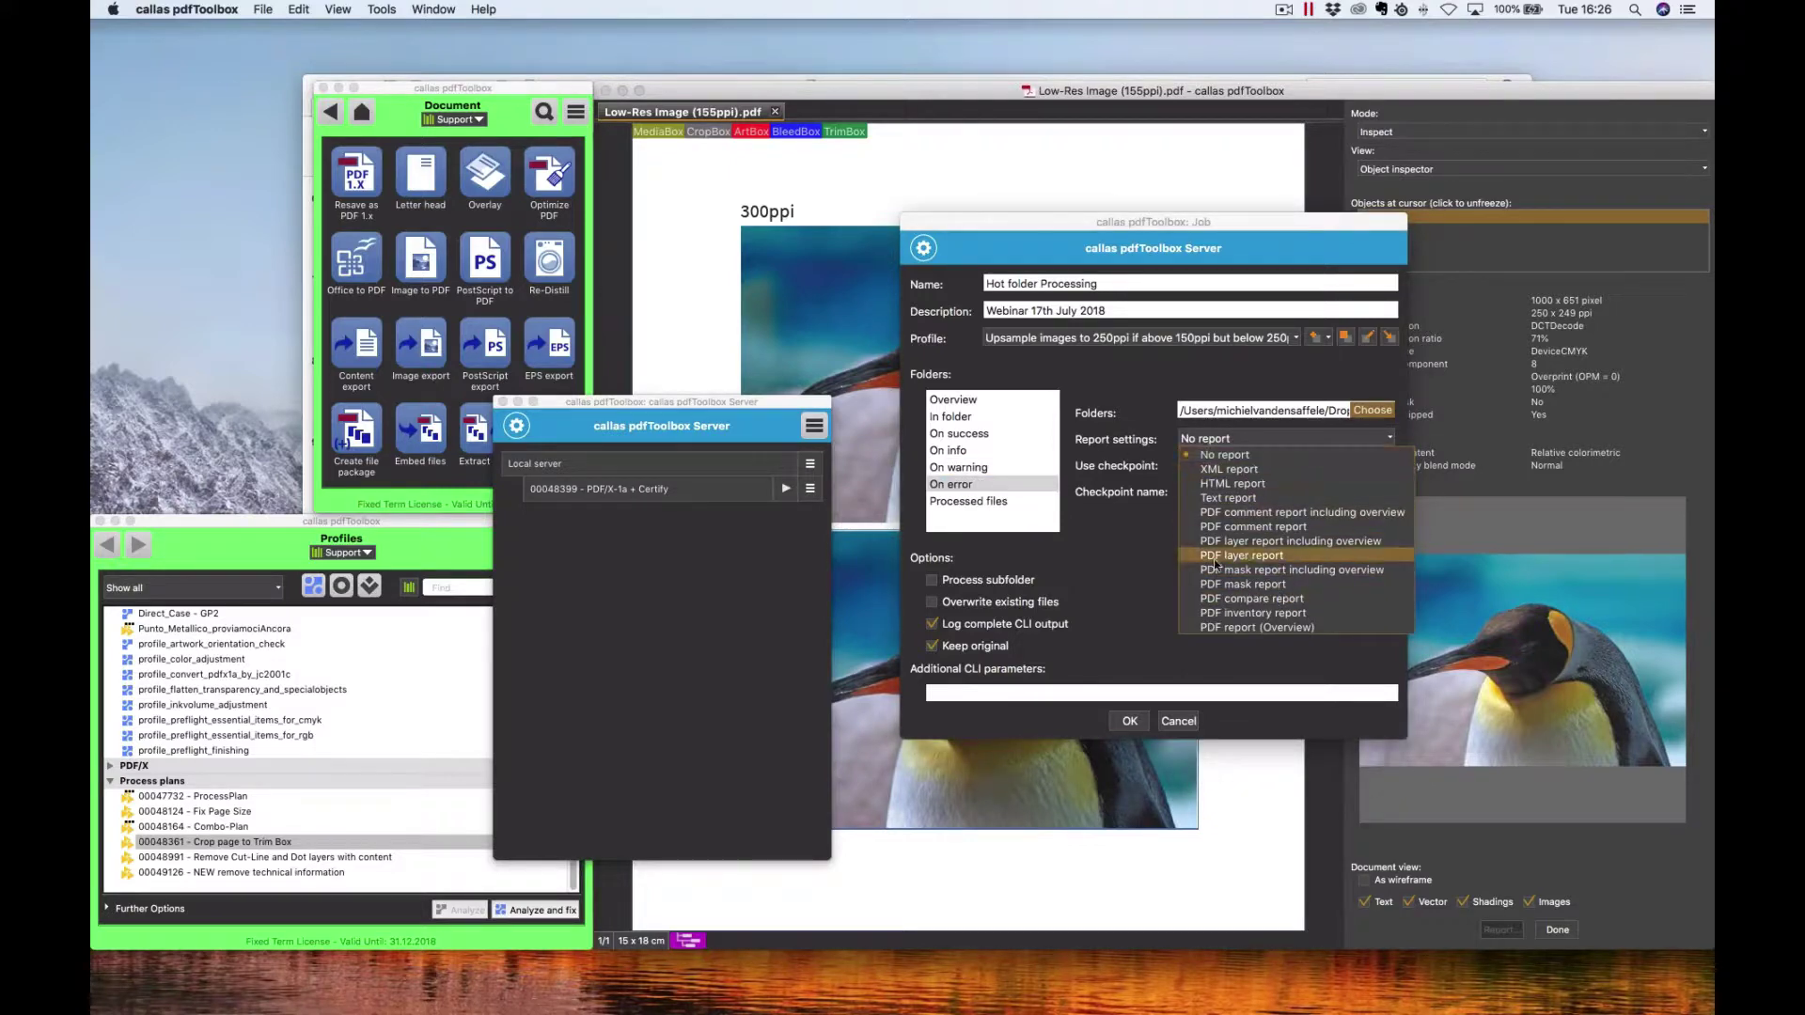
{"action": "left_click", "coordinate": [1114, 542]}
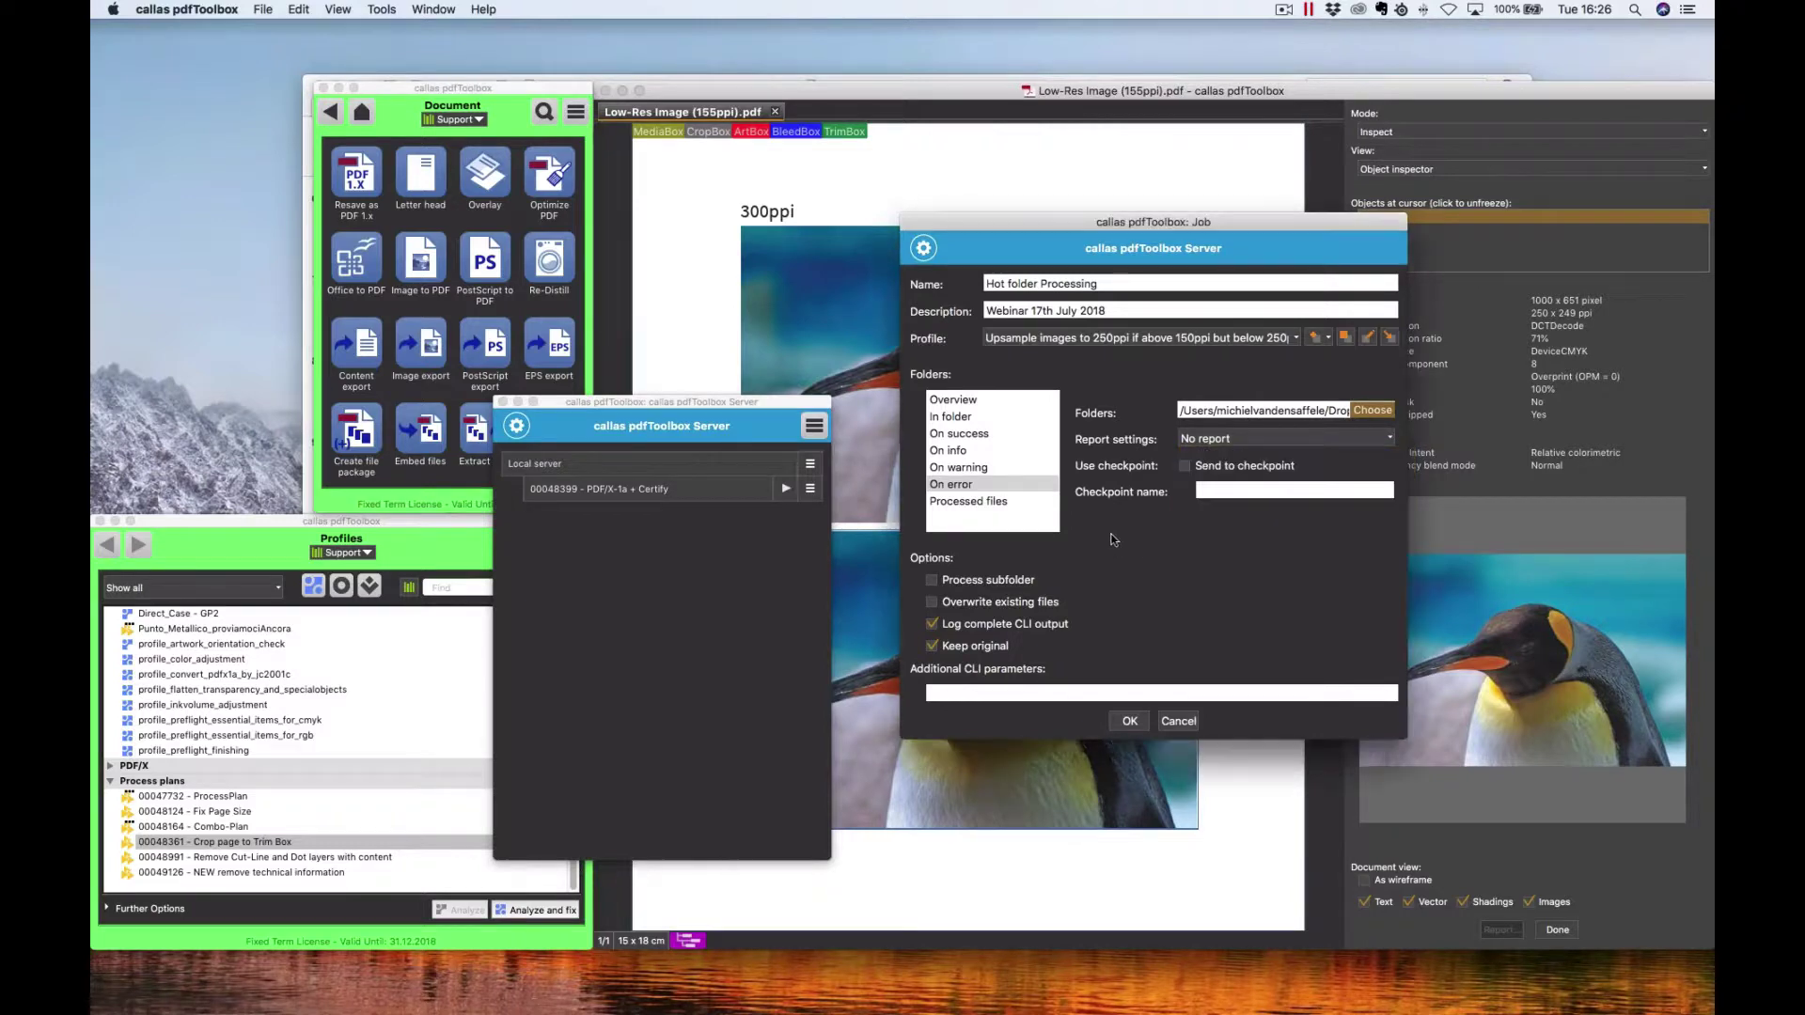
Step: Show the On success settings, toggle Overwrite existing files, and focus Additional CLI parameters
{"action": "left_click", "coordinate": [979, 466]}
{"action": "left_click", "coordinate": [980, 432]}
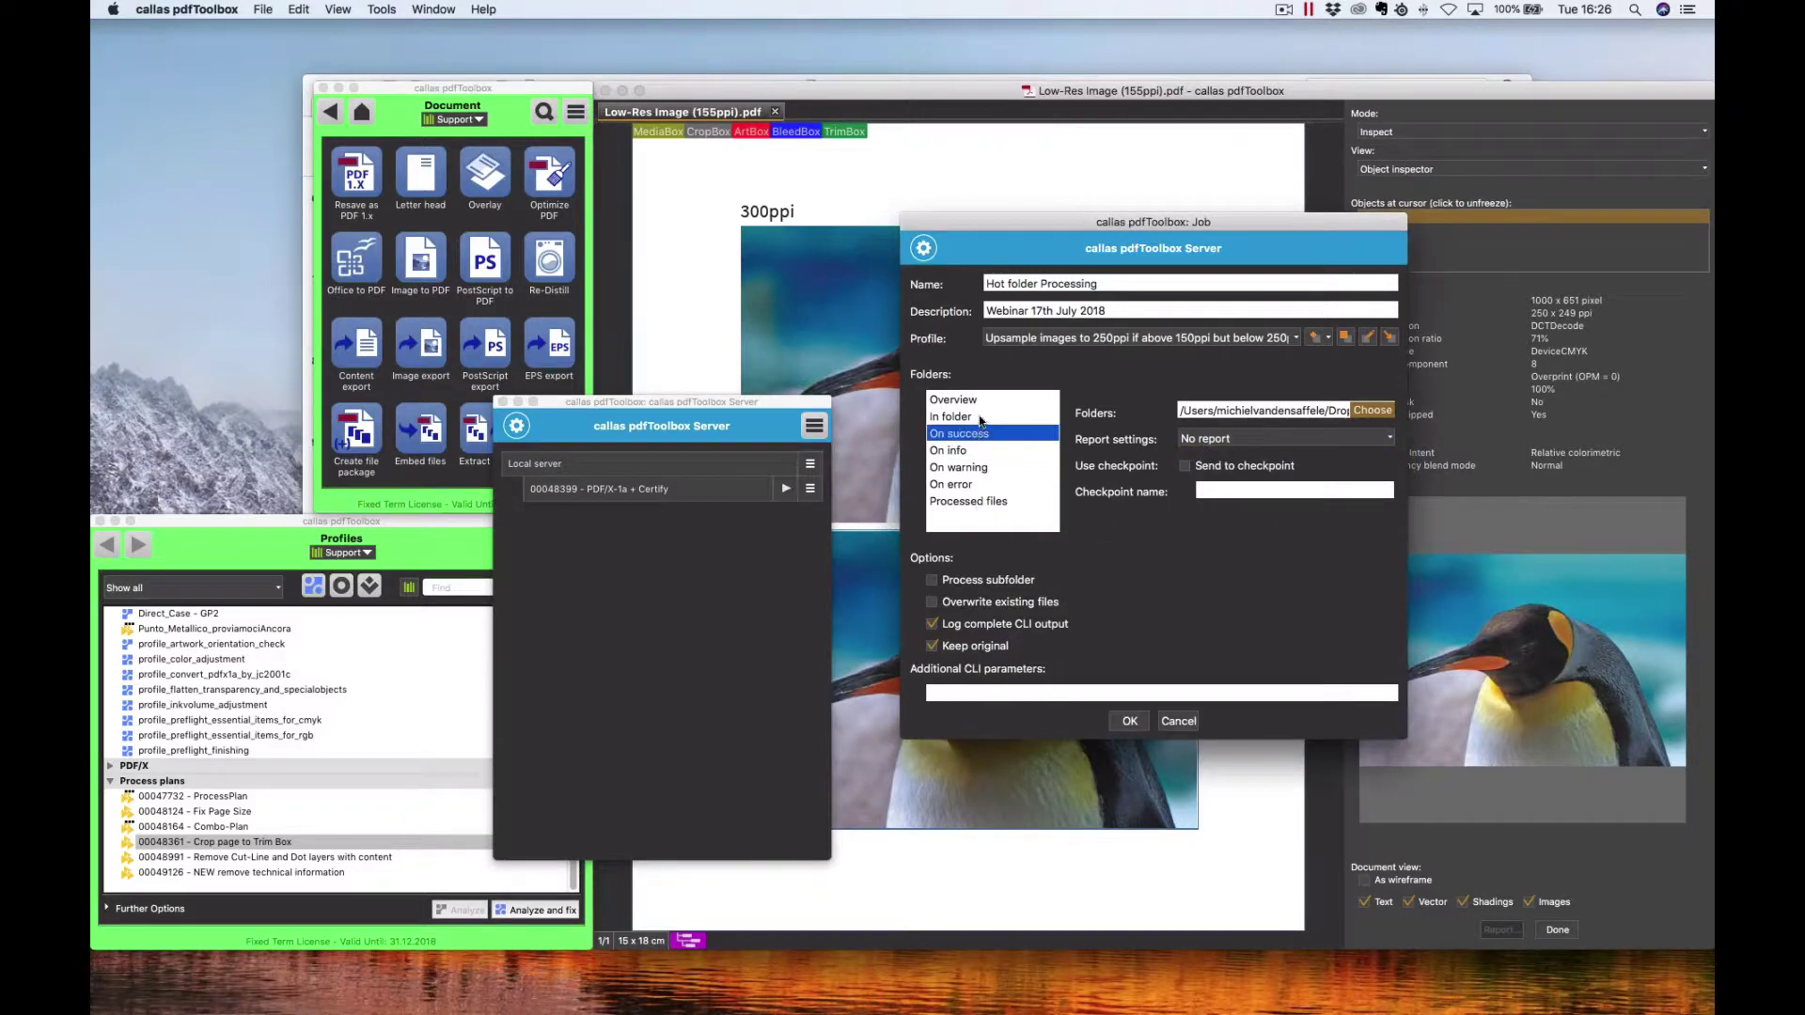
{"action": "left_click", "coordinate": [972, 486]}
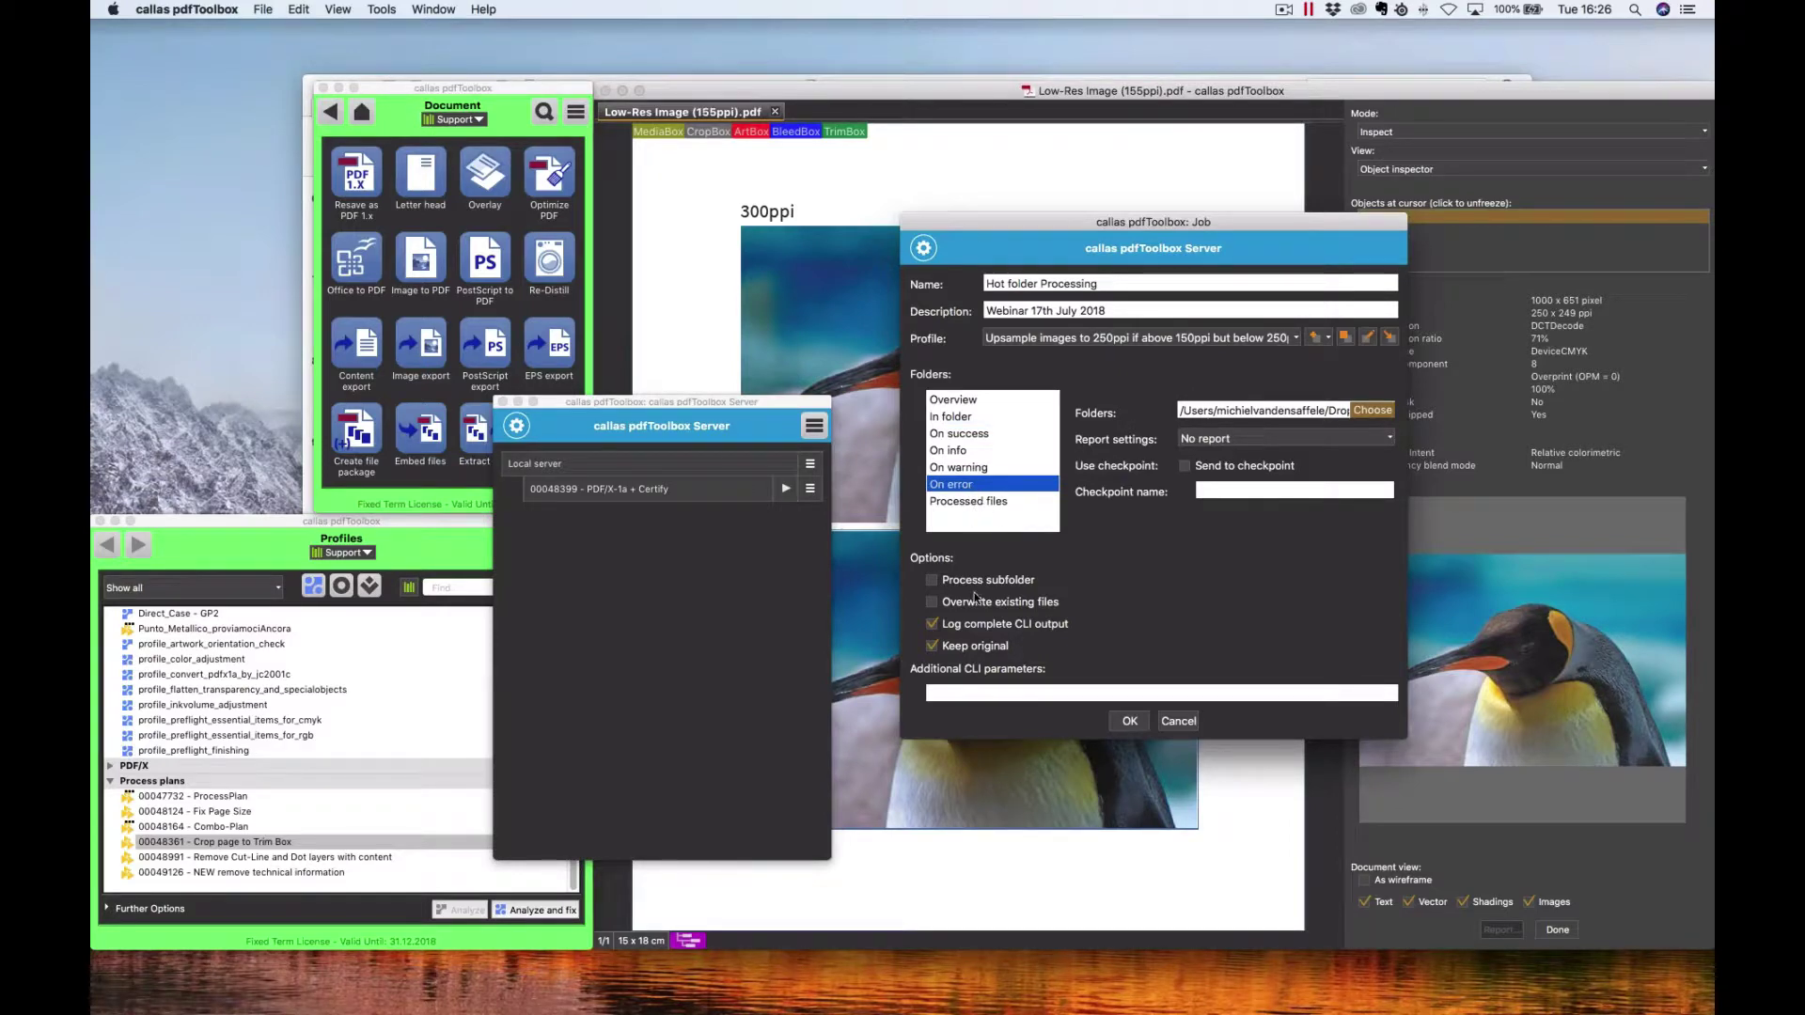
{"action": "left_click", "coordinate": [971, 436]}
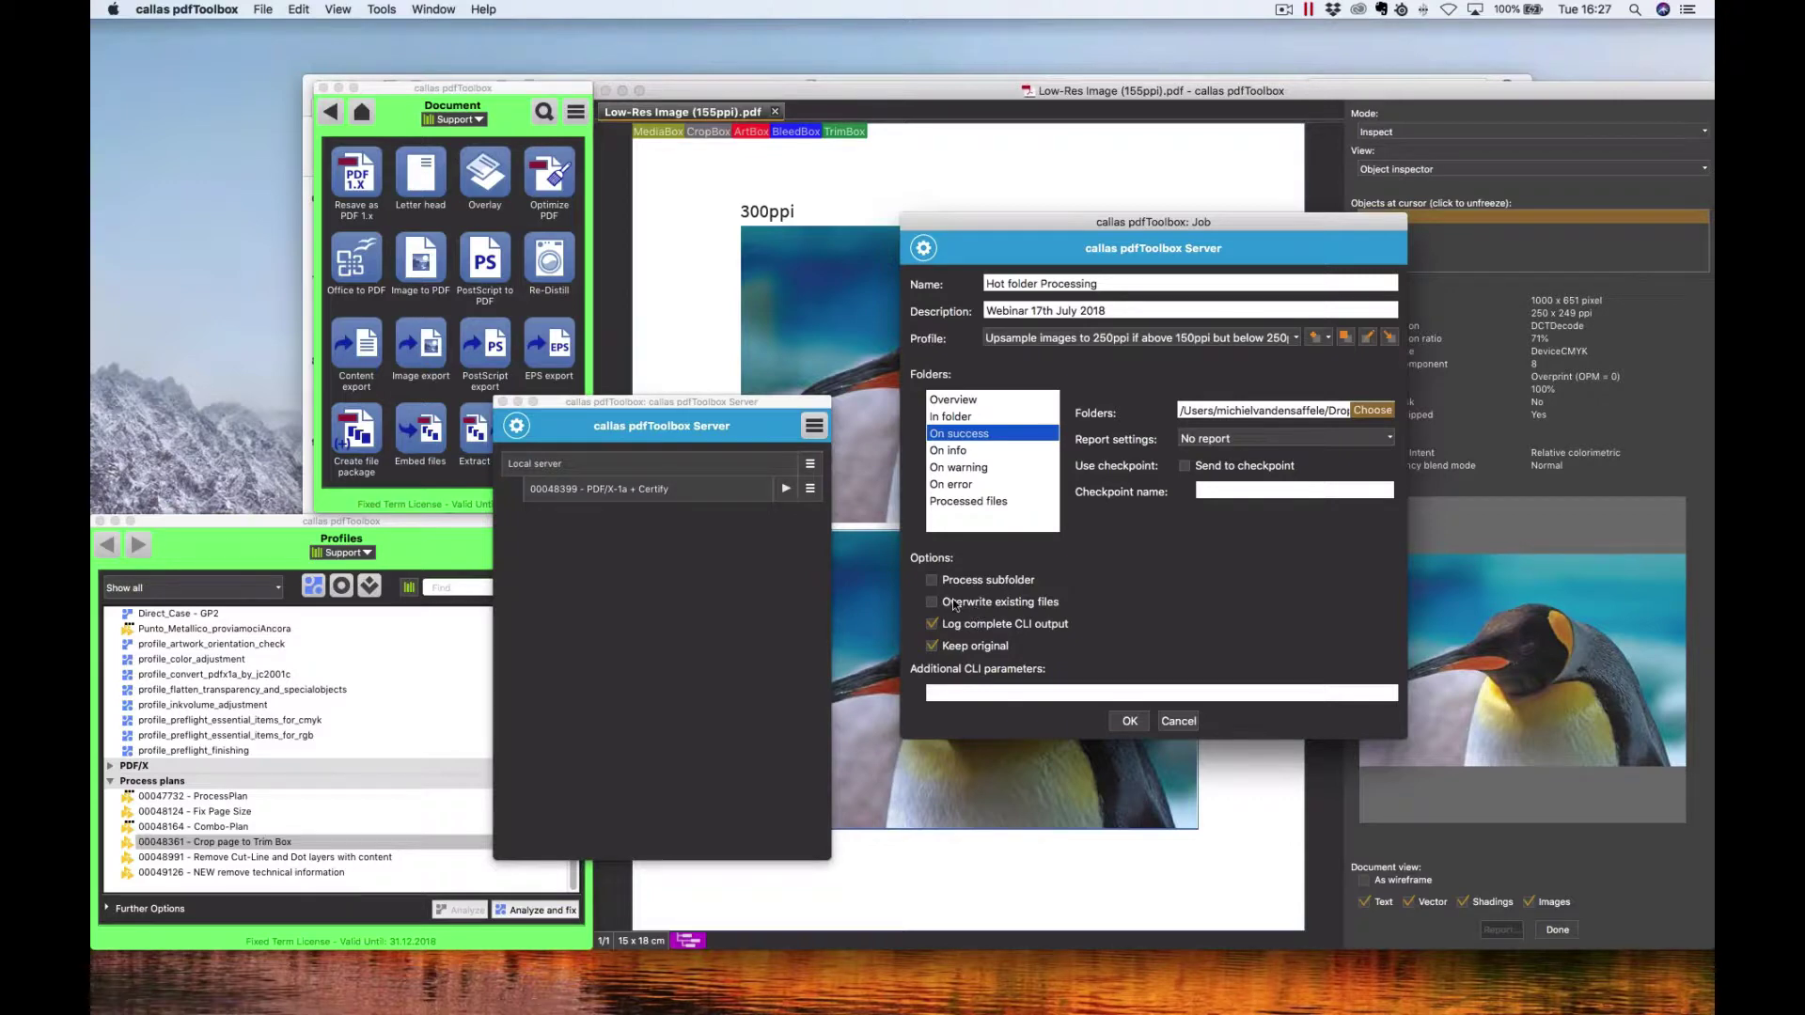
{"action": "left_click", "coordinate": [950, 602]}
{"action": "left_click", "coordinate": [963, 689]}
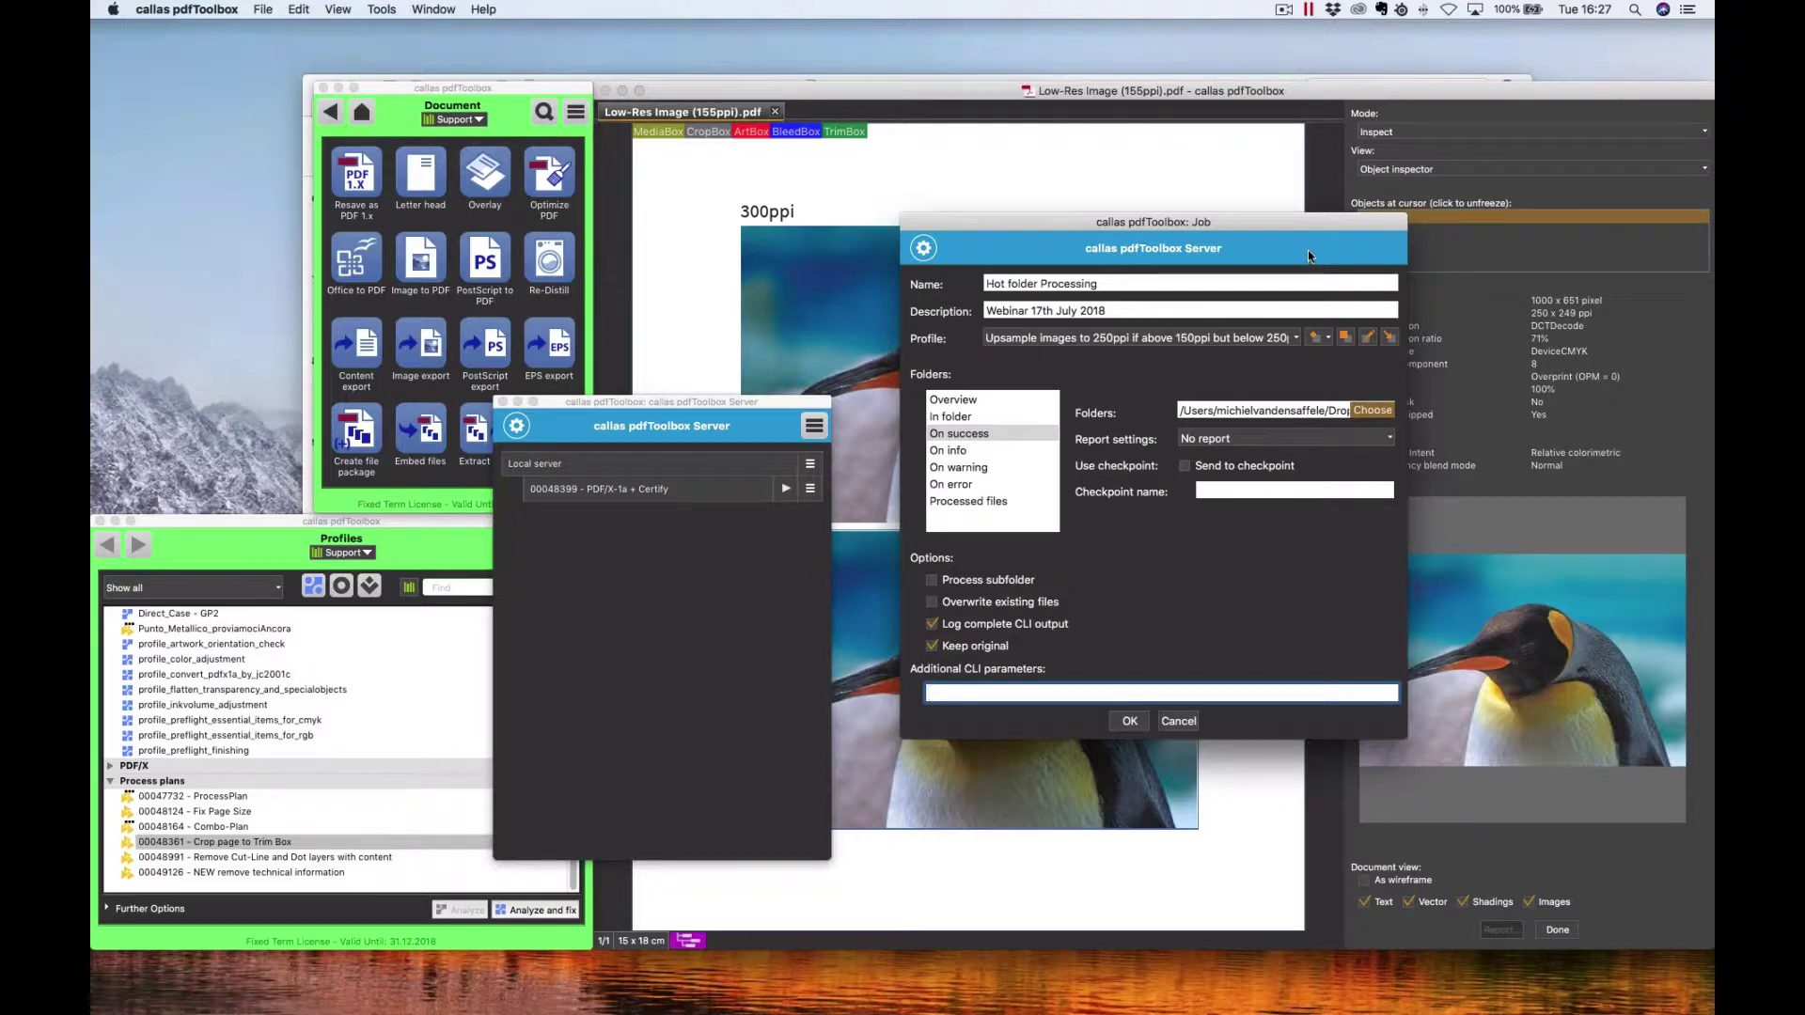
Step: Enter and then remove --nooptimization in Additional CLI parameters, and save the job
{"action": "left_click_drag", "start_coordinate": [1174, 222], "coordinate": [1109, 344]}
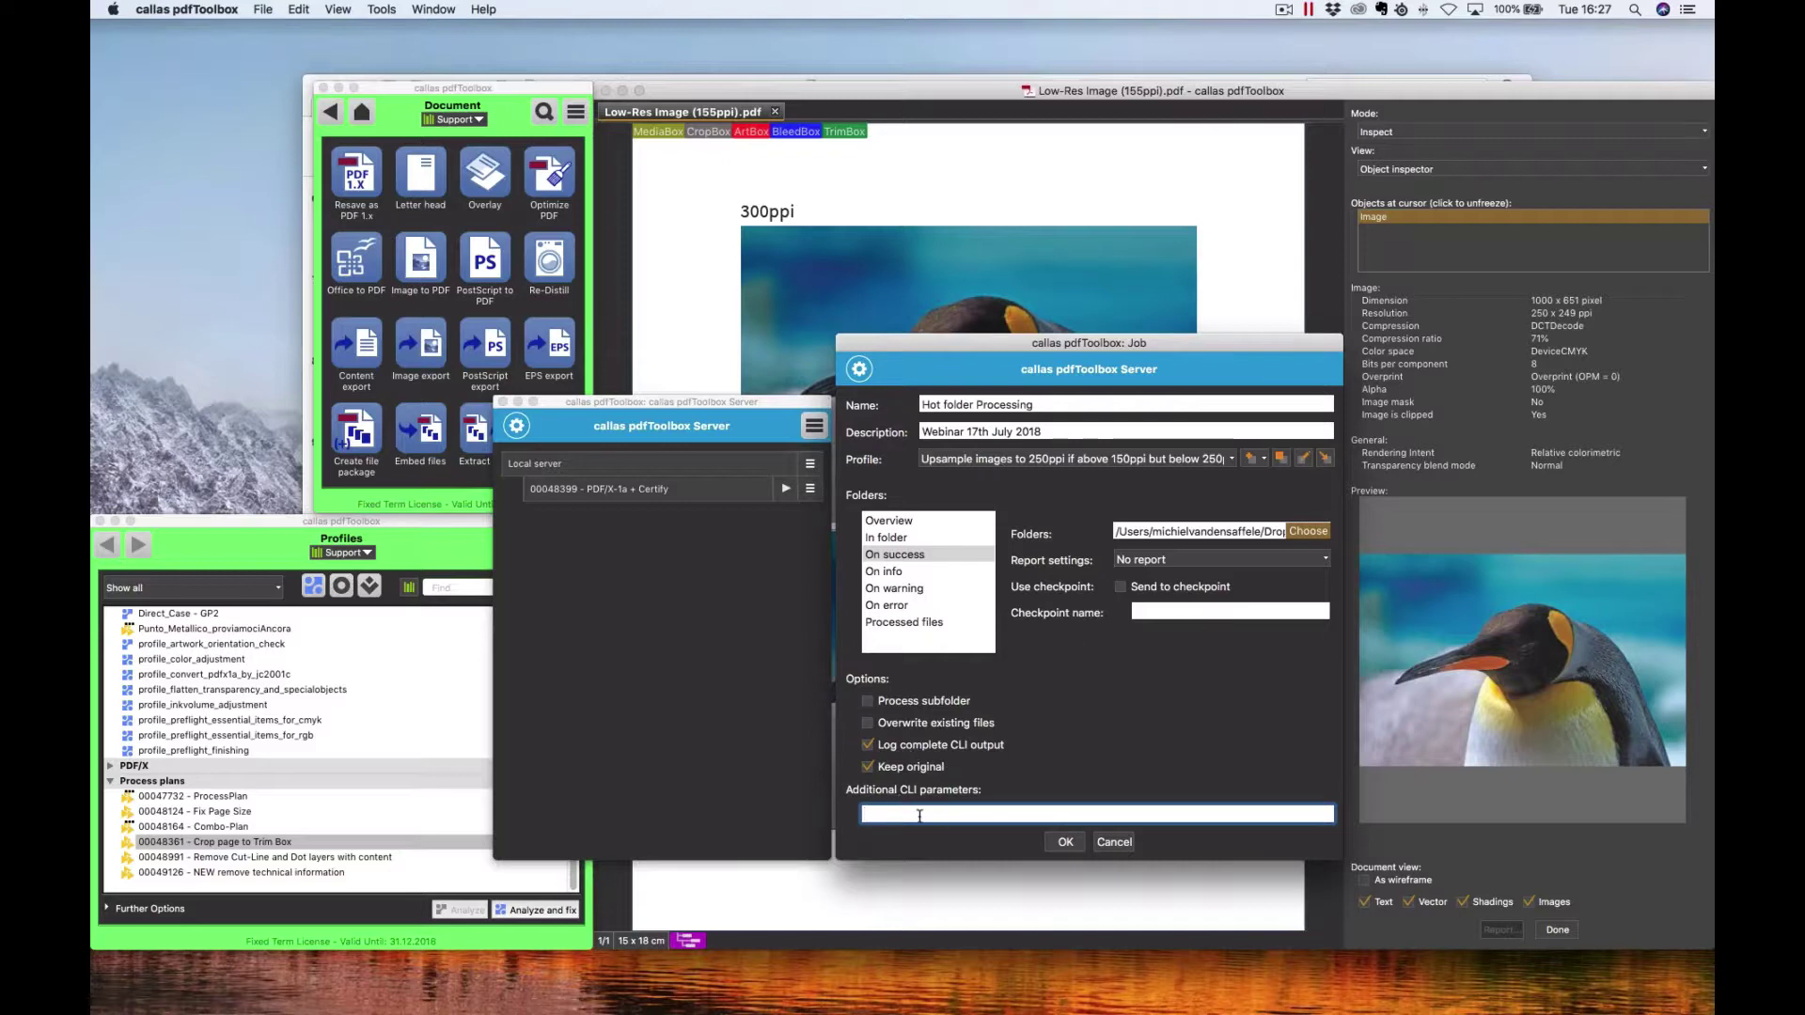
{"action": "type", "text": "--nooptimazation"}
{"action": "key", "text": "Left"}
{"action": "key", "text": "Left"}
{"action": "key", "text": "Left"}
{"action": "key", "text": "BackSpace"}
{"action": "type", "text": "i"}
{"action": "key", "text": "Right"}
{"action": "key", "text": "Right"}
{"action": "key", "text": "Right"}
{"action": "left_click_drag", "start_coordinate": [990, 814], "coordinate": [851, 814]}
{"action": "key", "text": "BackSpace"}
{"action": "left_click", "coordinate": [1065, 843]}
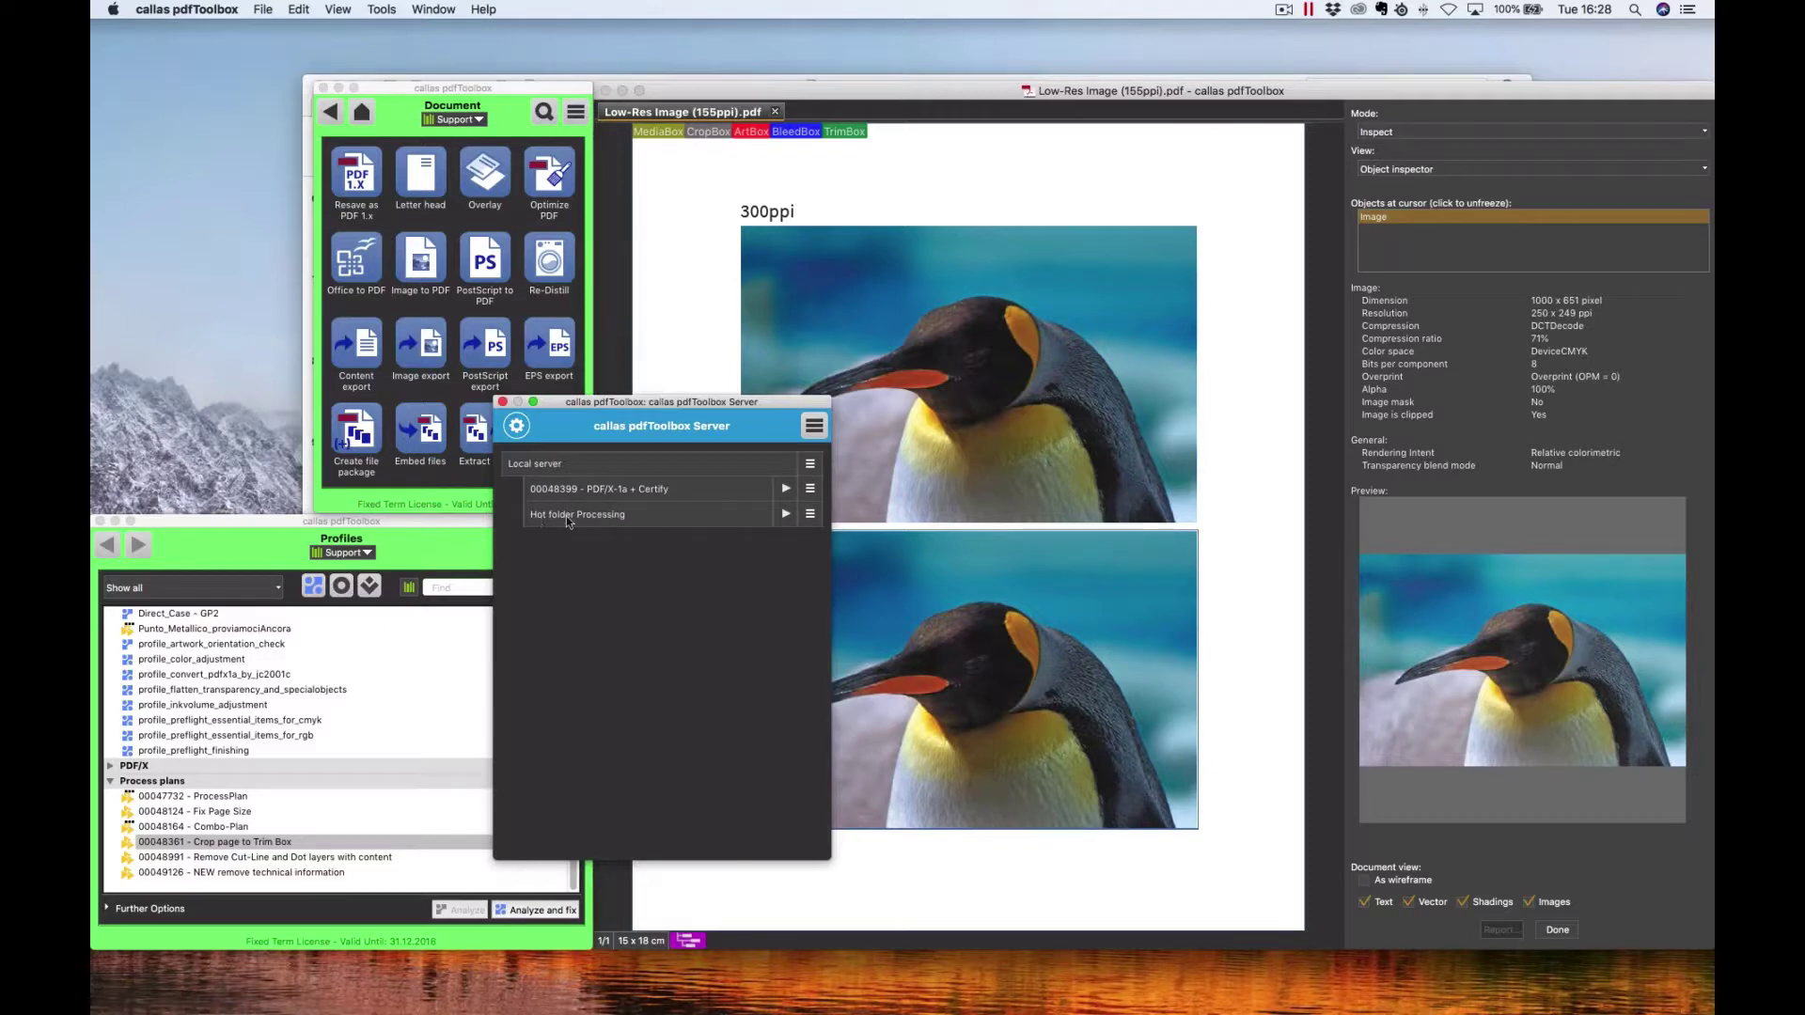
Step: Start the Hot folder Processing job and drop Low-Res Image (155ppi).pdf into In
{"action": "left_click", "coordinate": [784, 515]}
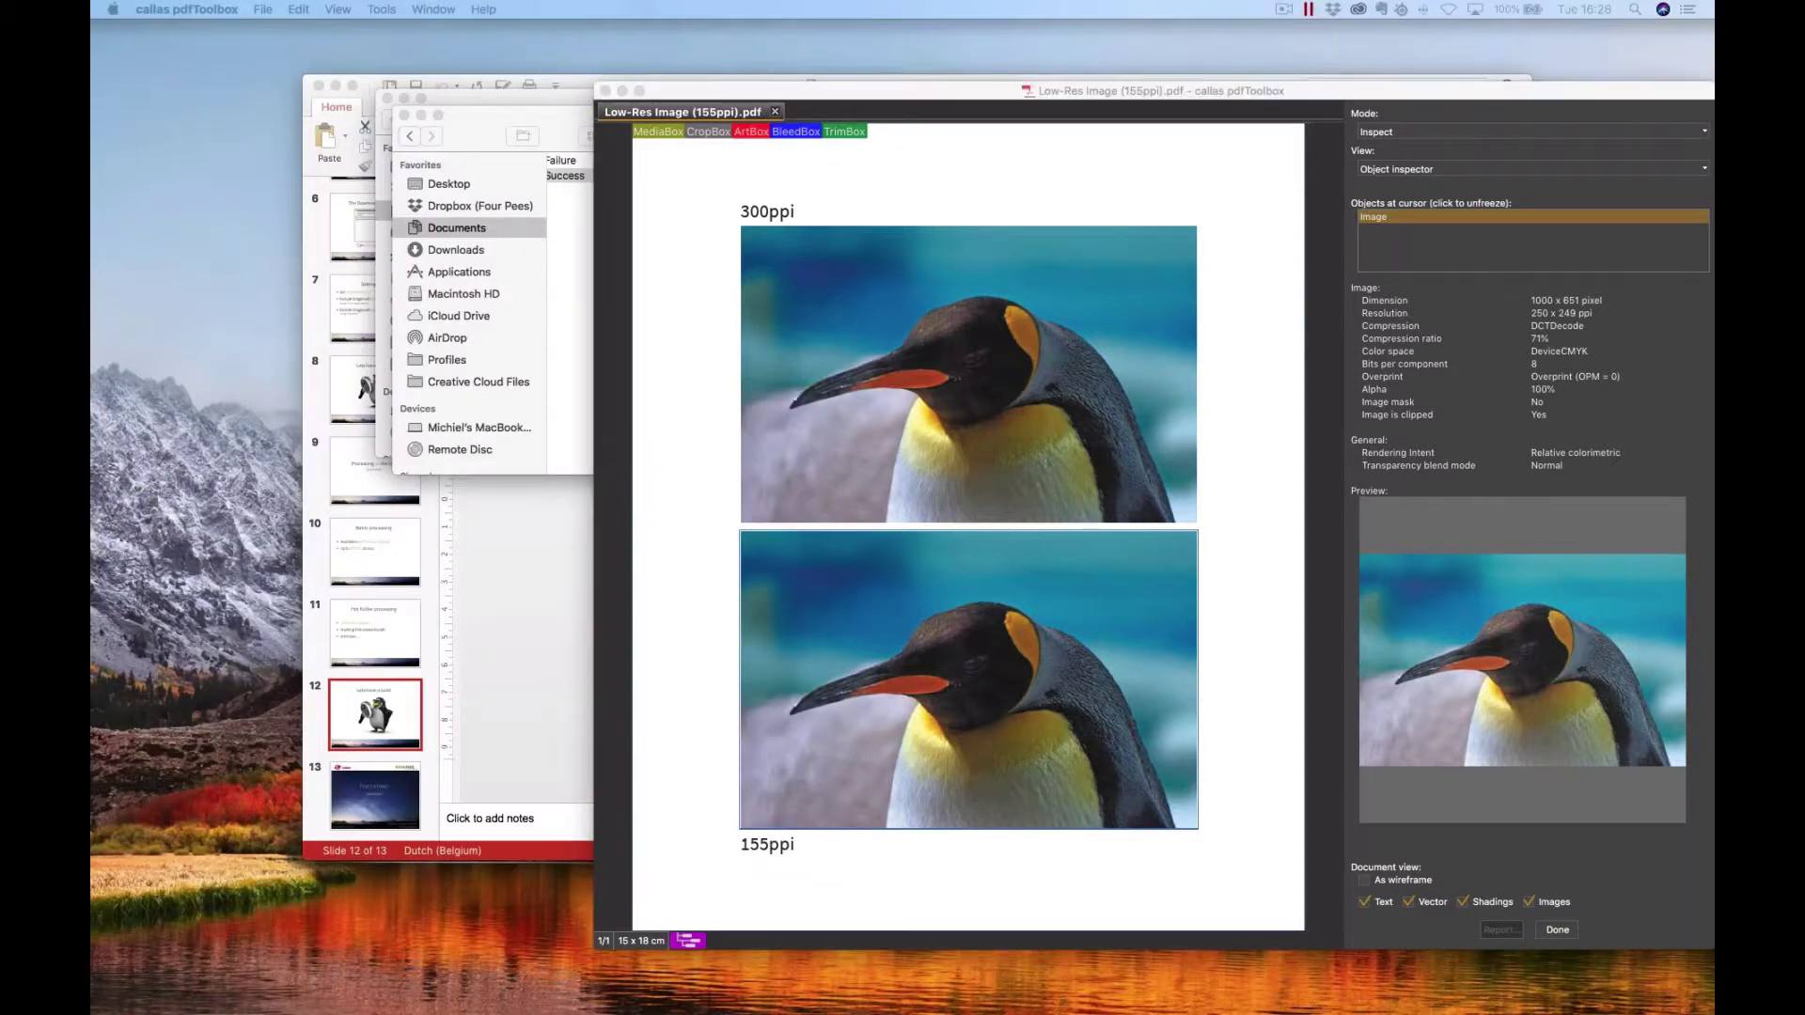
{"action": "left_click", "coordinate": [754, 278]}
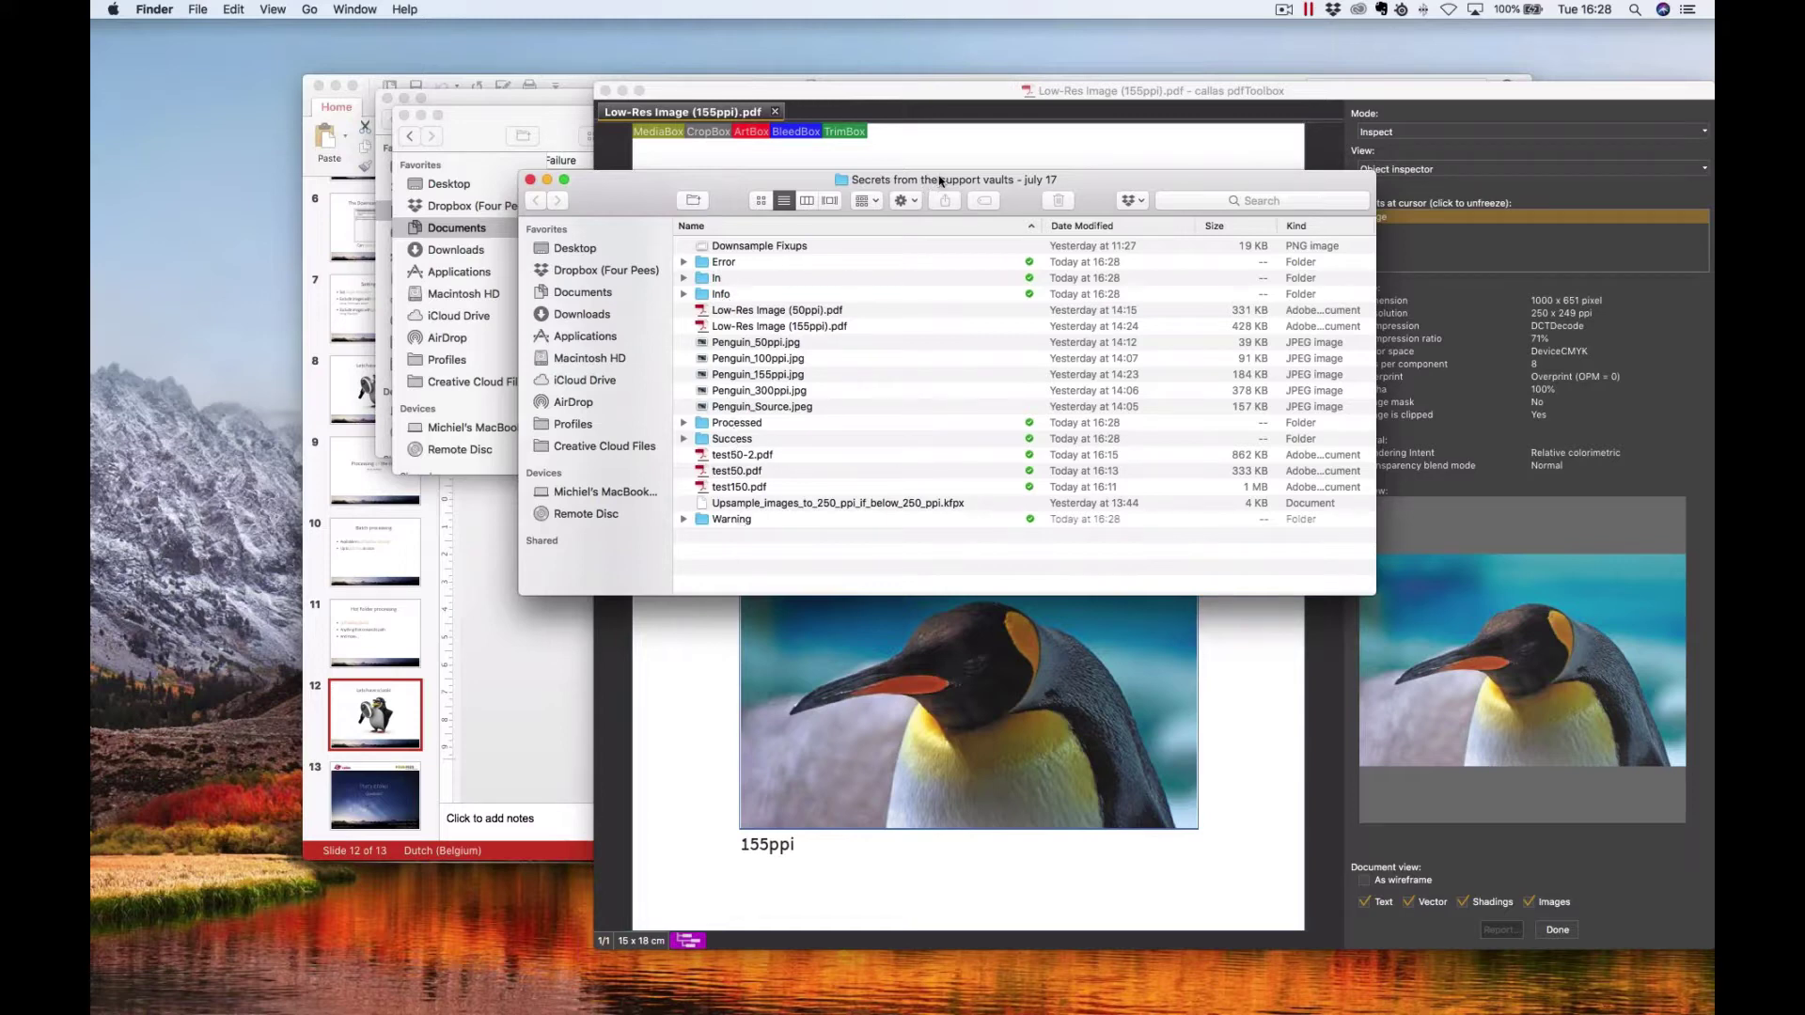
{"action": "left_click_drag", "start_coordinate": [923, 198], "coordinate": [1087, 212]}
{"action": "left_click", "coordinate": [954, 347]}
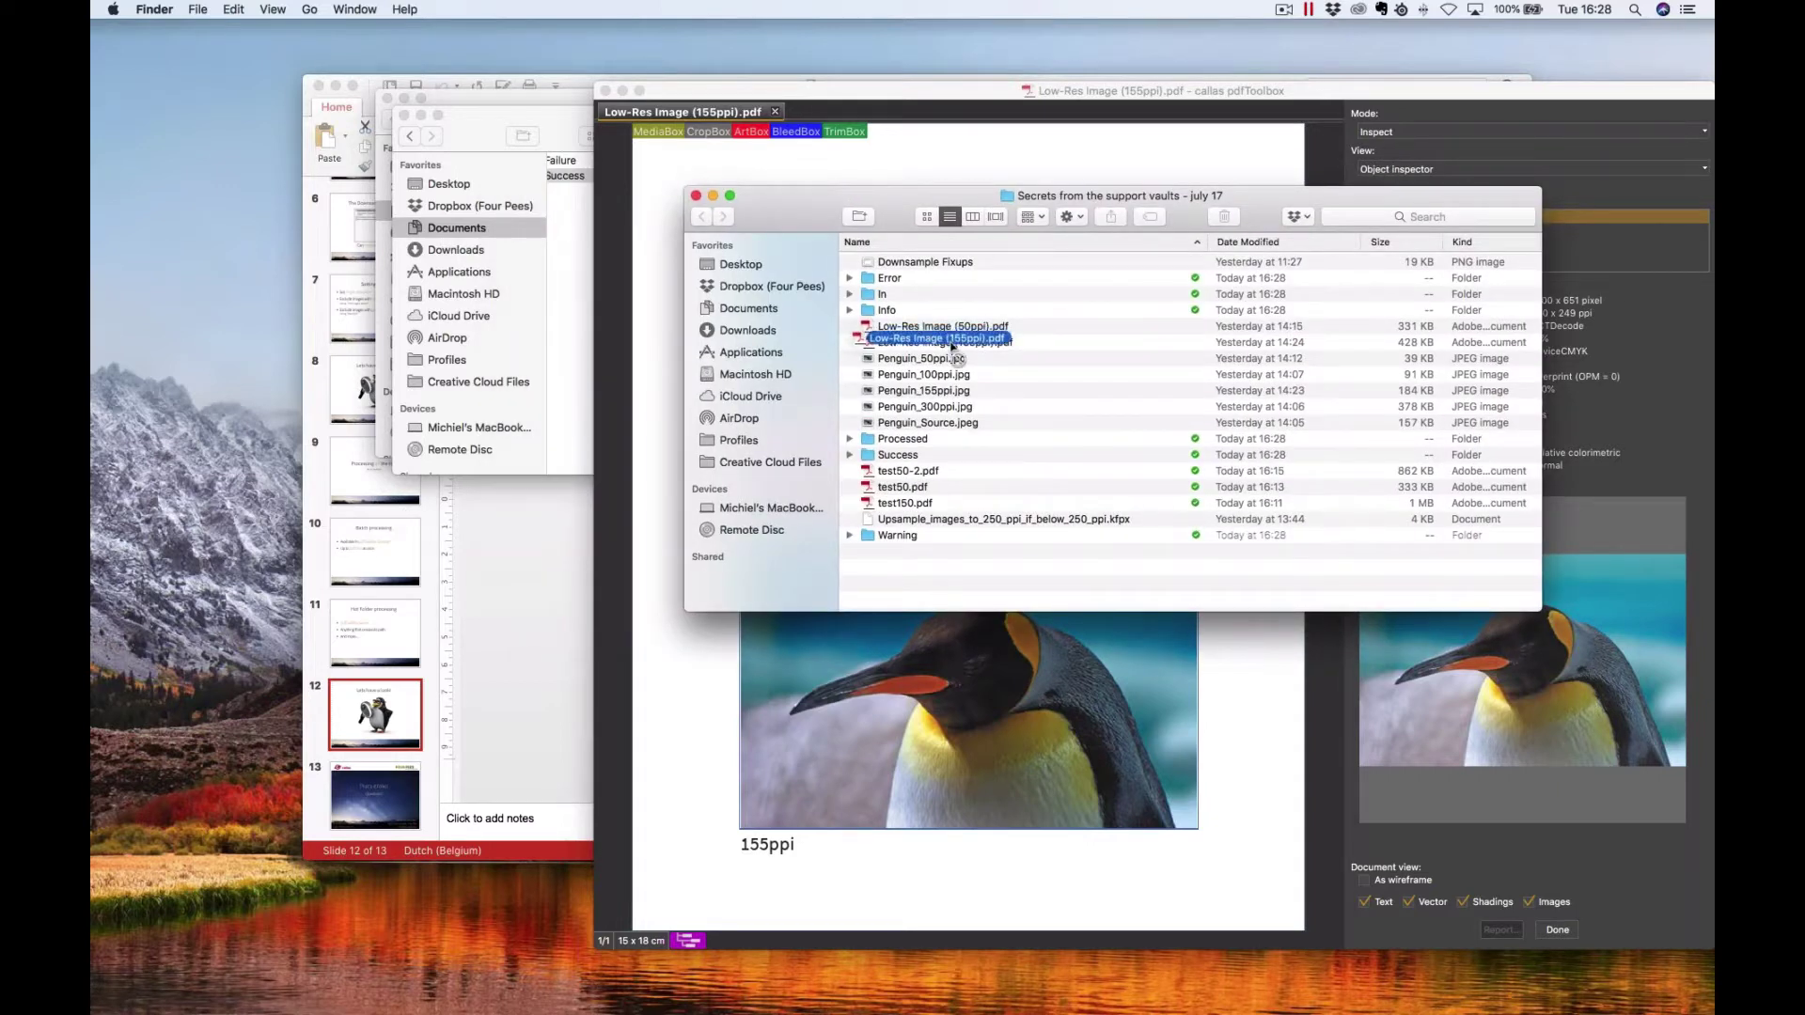
{"action": "left_click_drag", "start_coordinate": [954, 347], "coordinate": [886, 299]}
Step: Expand Success and Processed to reveal the upsampled PDF, original and text log
{"action": "left_click", "coordinate": [963, 96]}
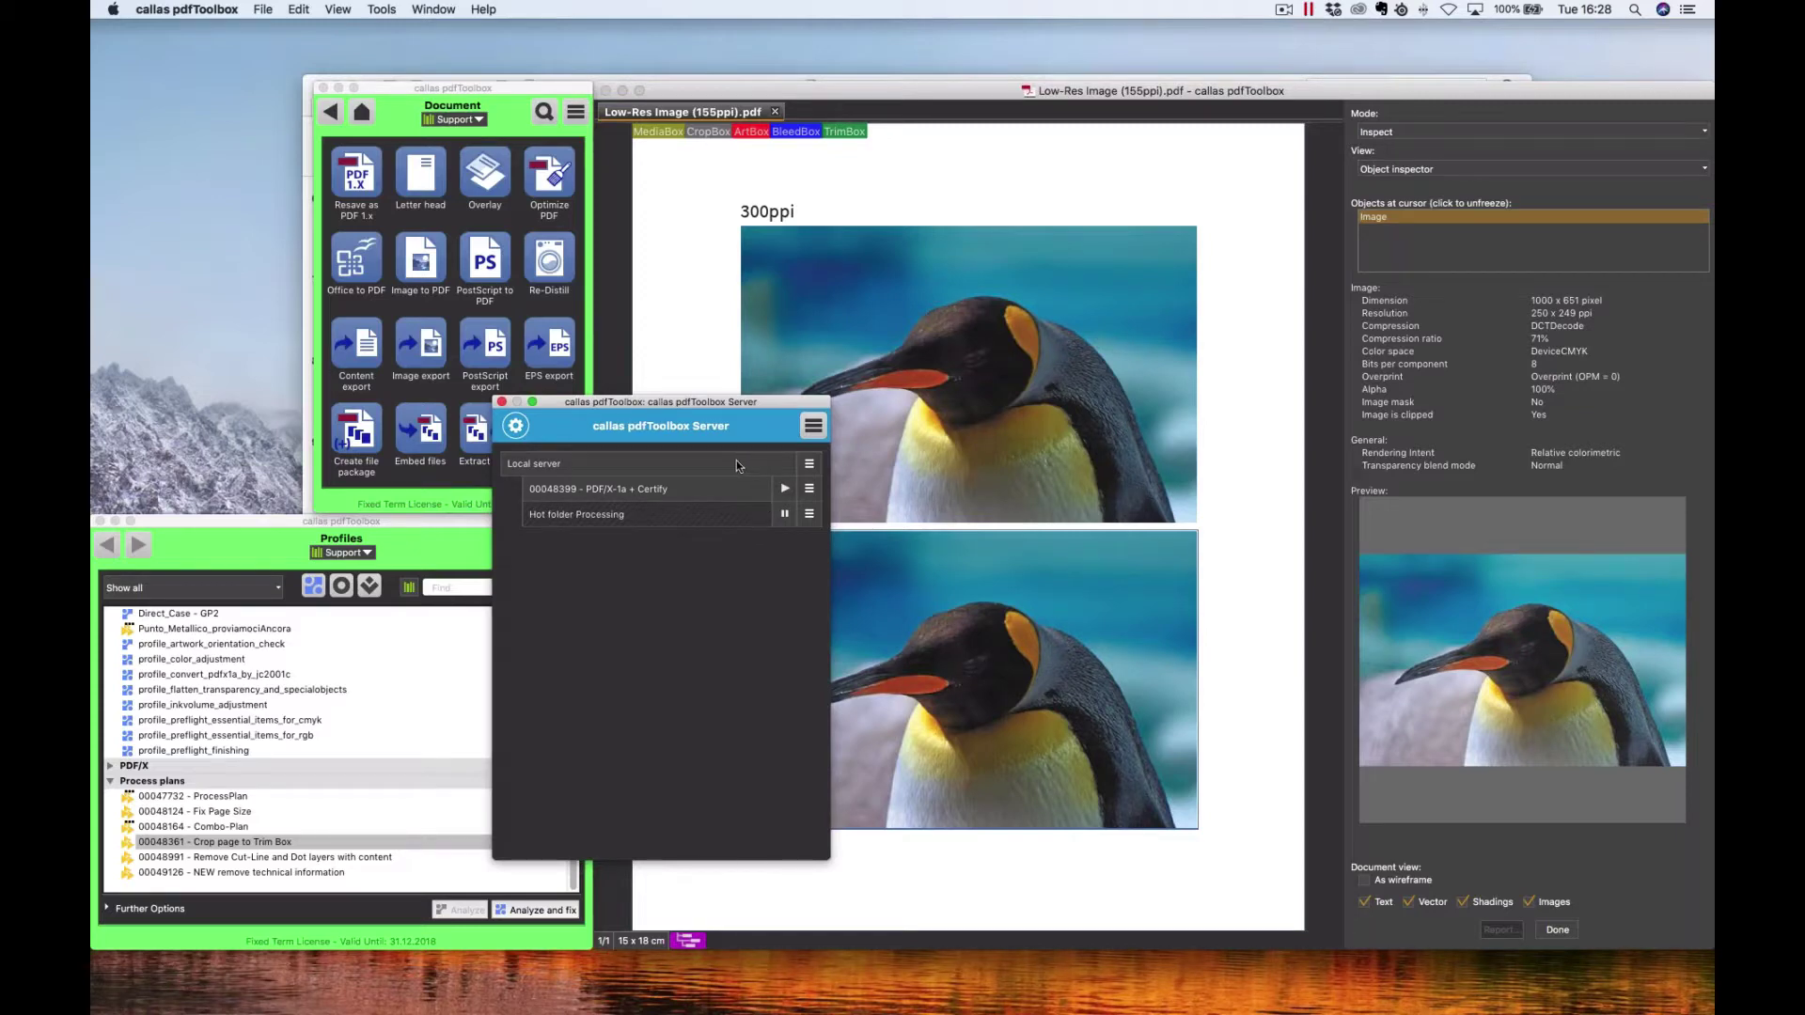
{"action": "mouse_move", "coordinate": [557, 1005]}
{"action": "left_click", "coordinate": [480, 988]}
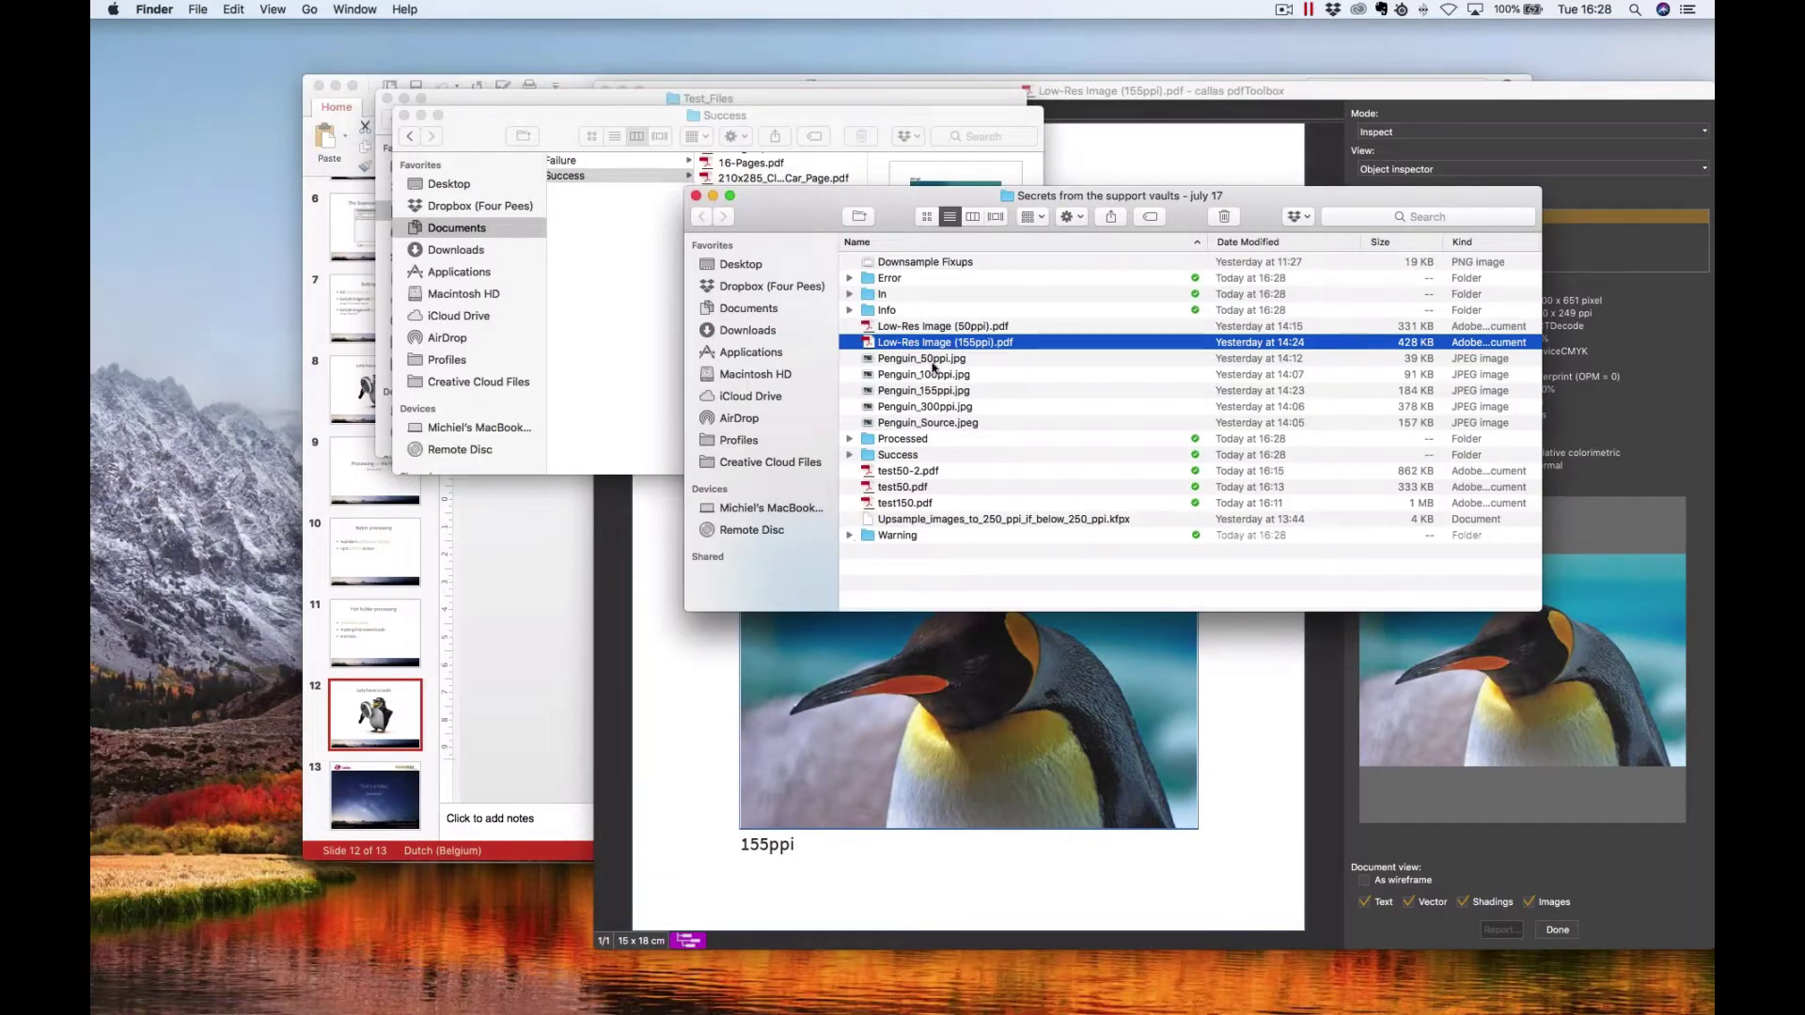
{"action": "left_click", "coordinate": [850, 456]}
{"action": "left_click", "coordinate": [941, 474]}
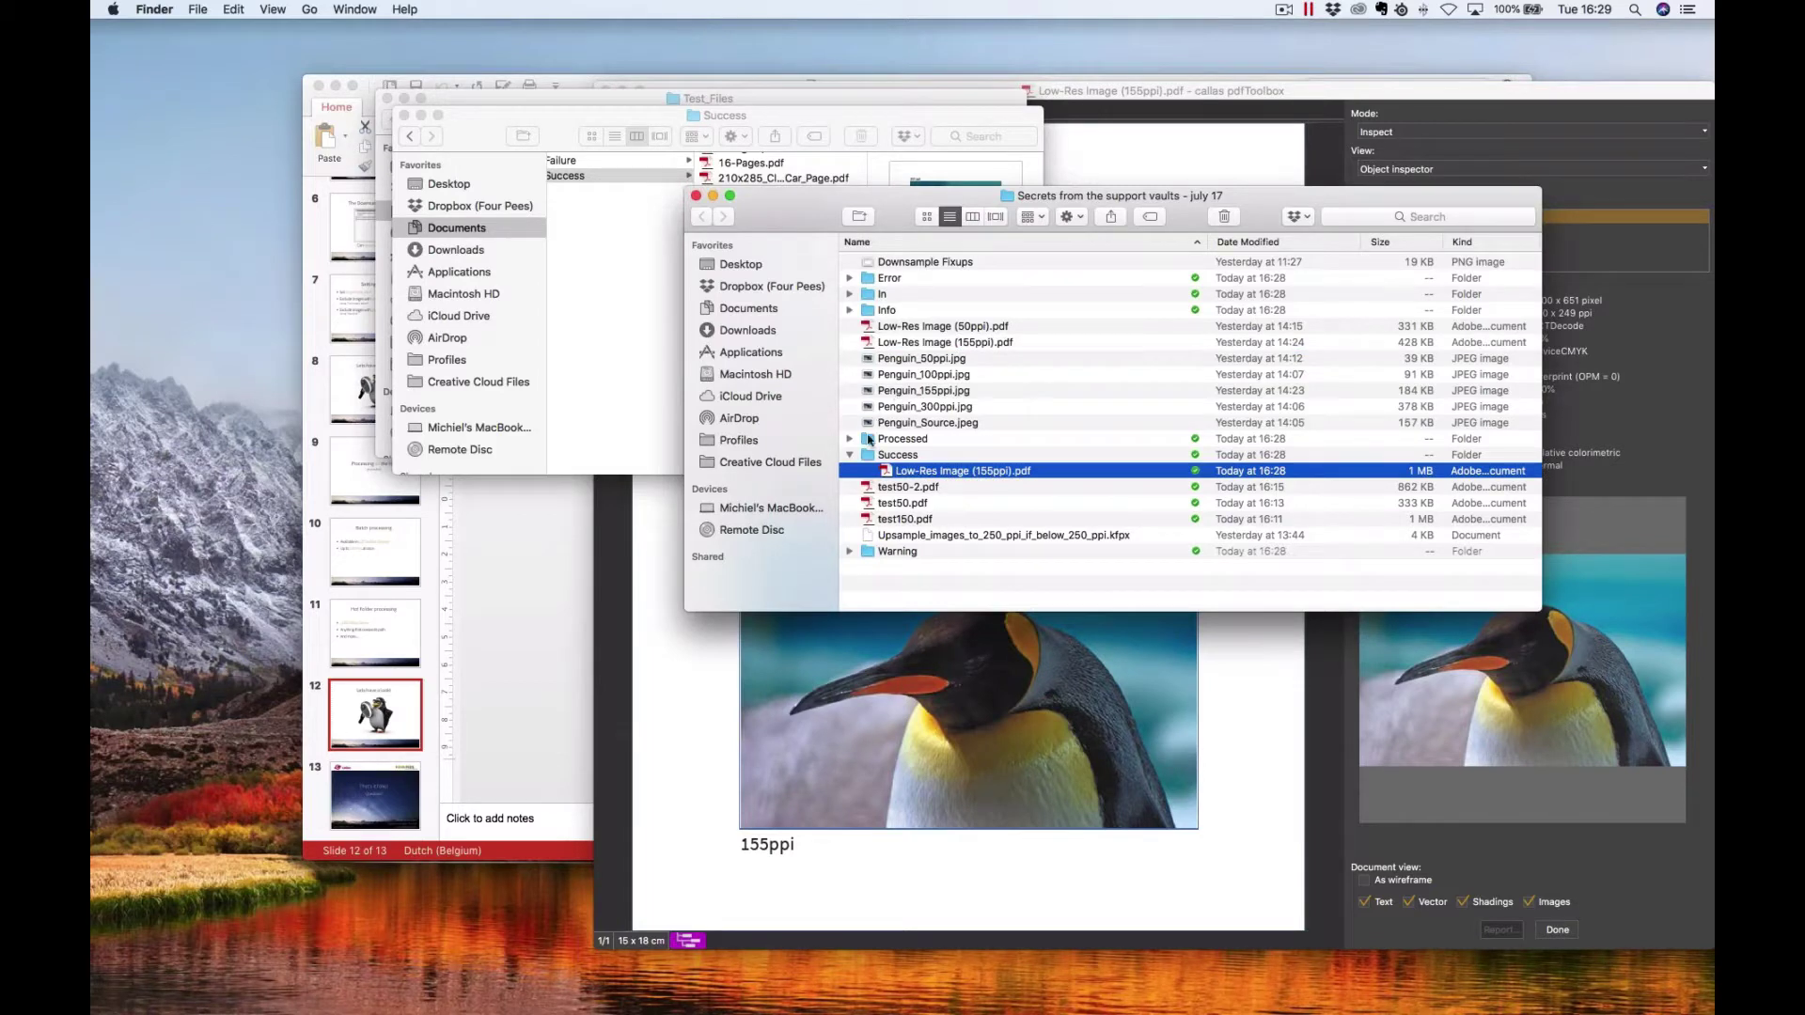
{"action": "left_click", "coordinate": [851, 438]}
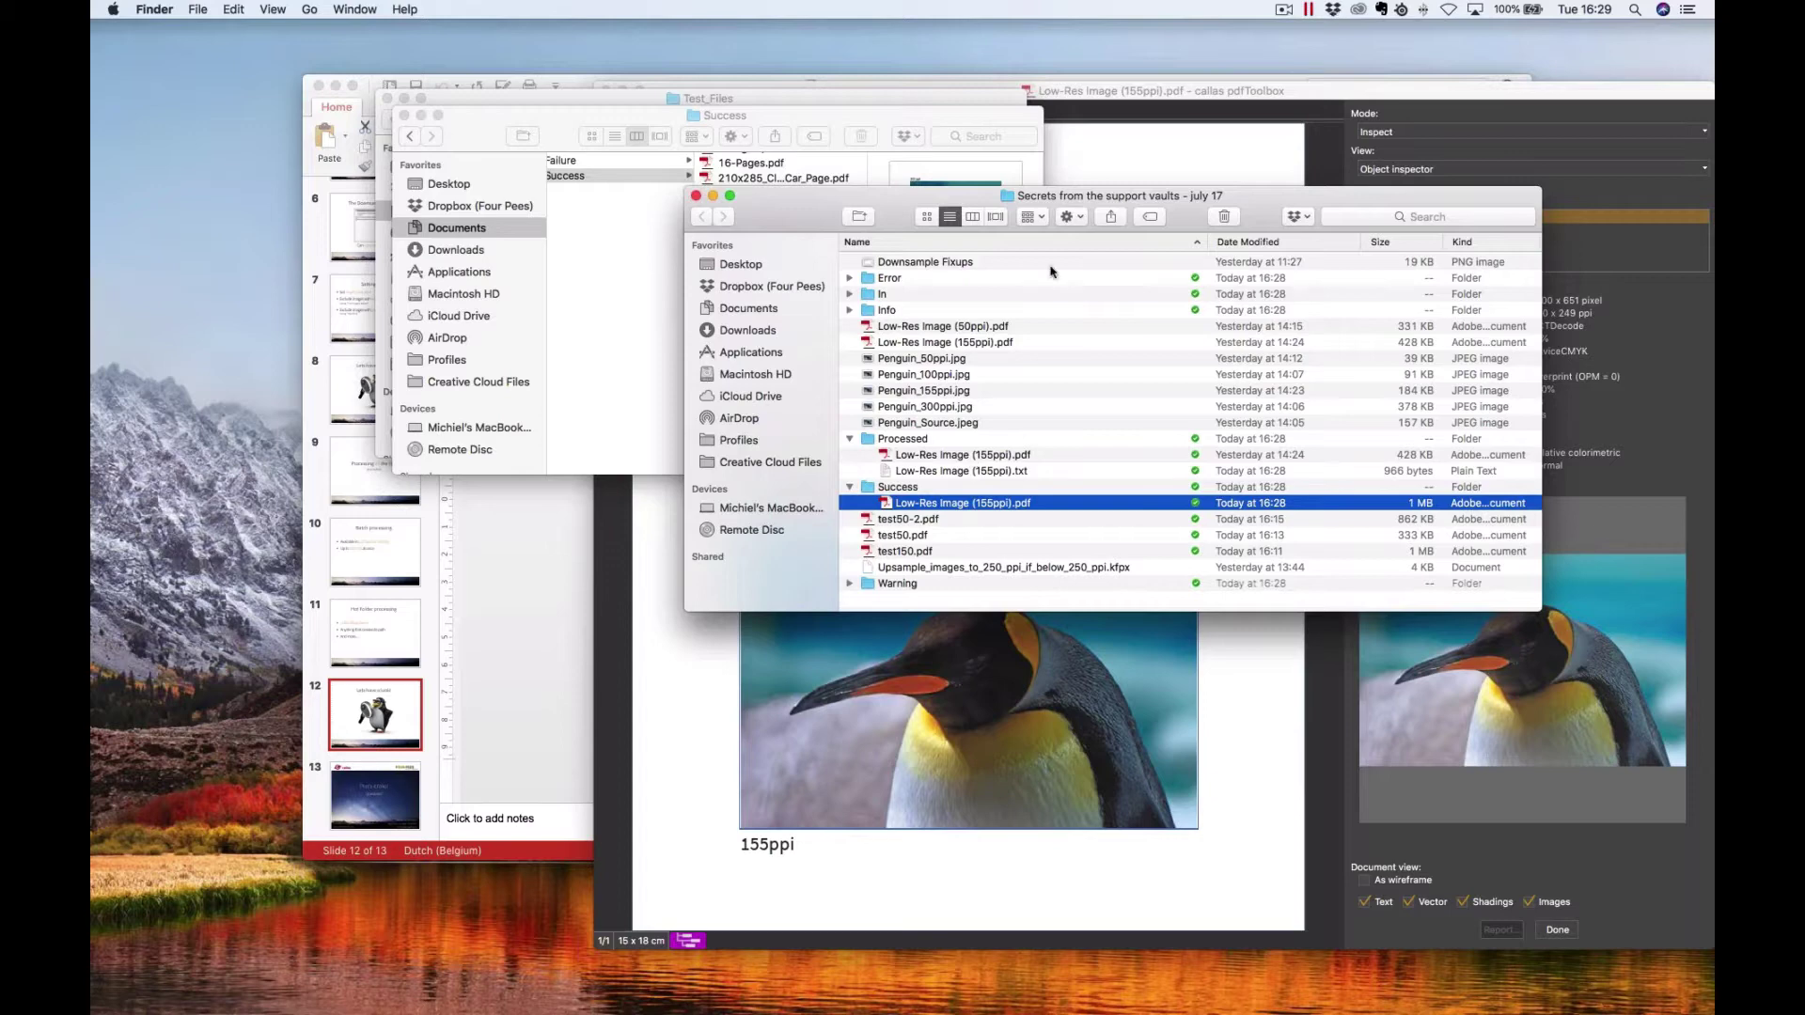
Step: Close the original PDF and open the Success-folder copy in pdfToolbox
{"action": "left_click", "coordinate": [1098, 99]}
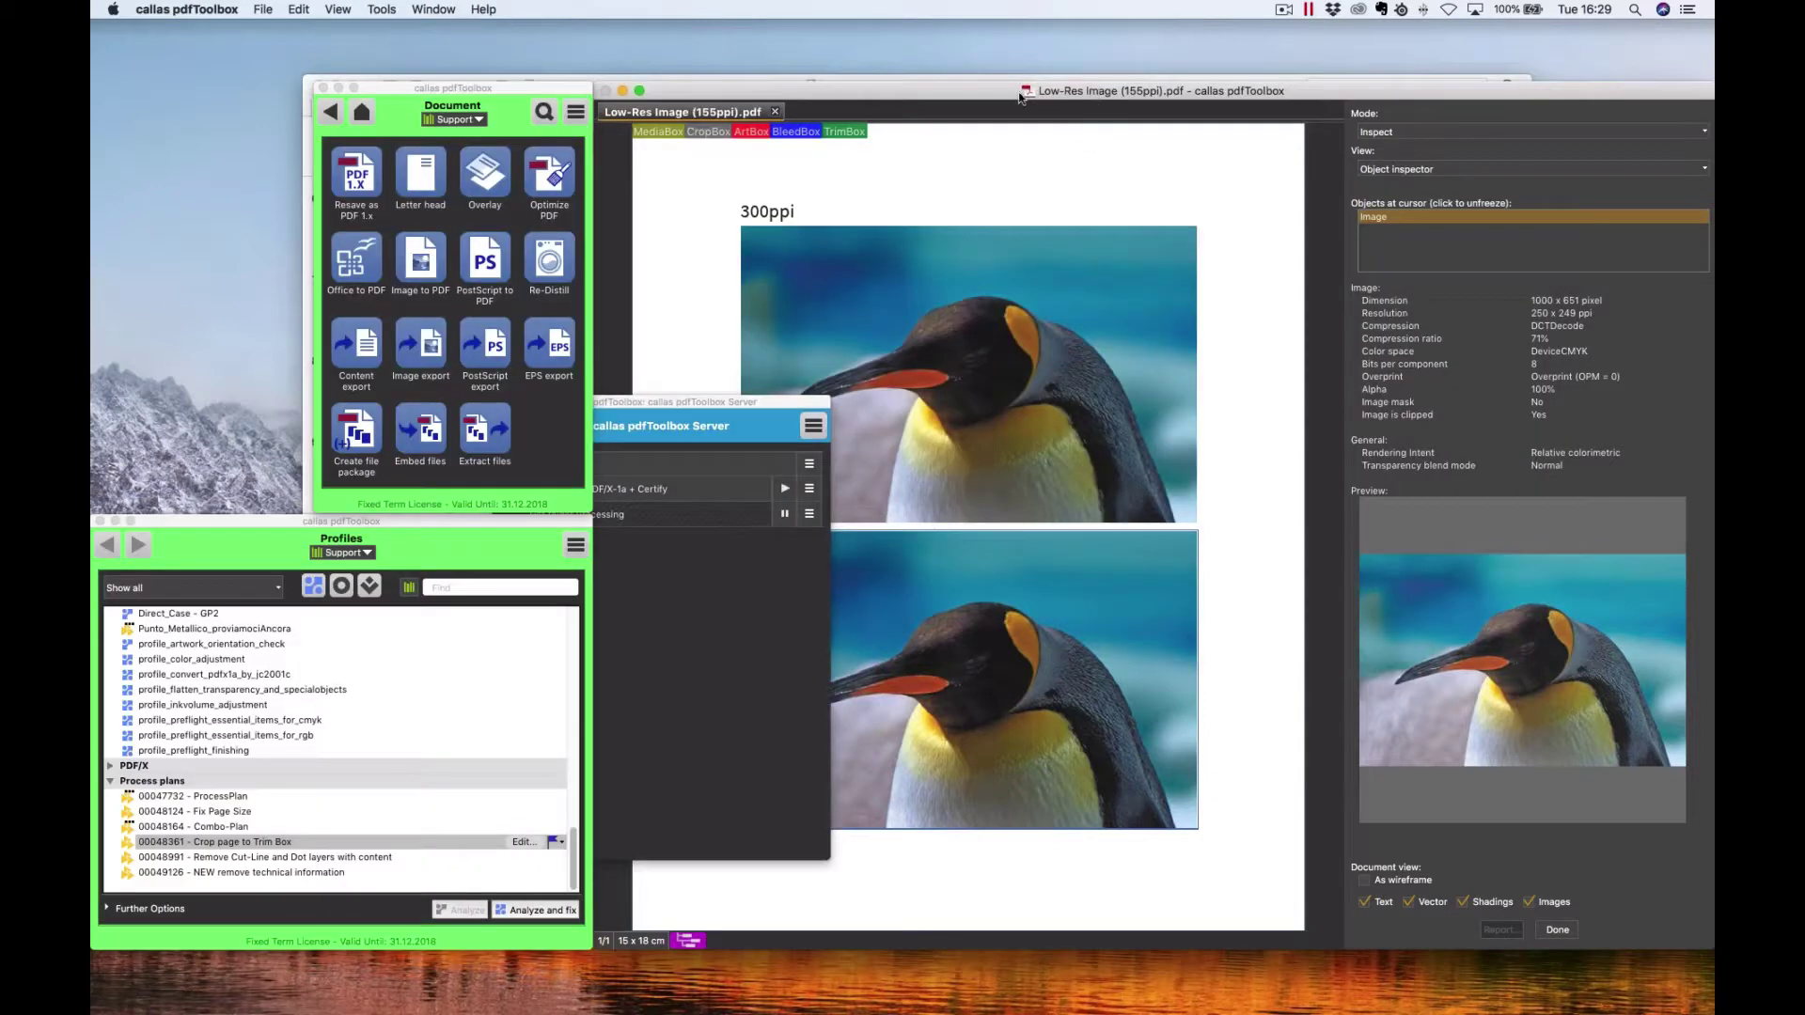
{"action": "key", "text": "super+w"}
{"action": "mouse_move", "coordinate": [769, 1004]}
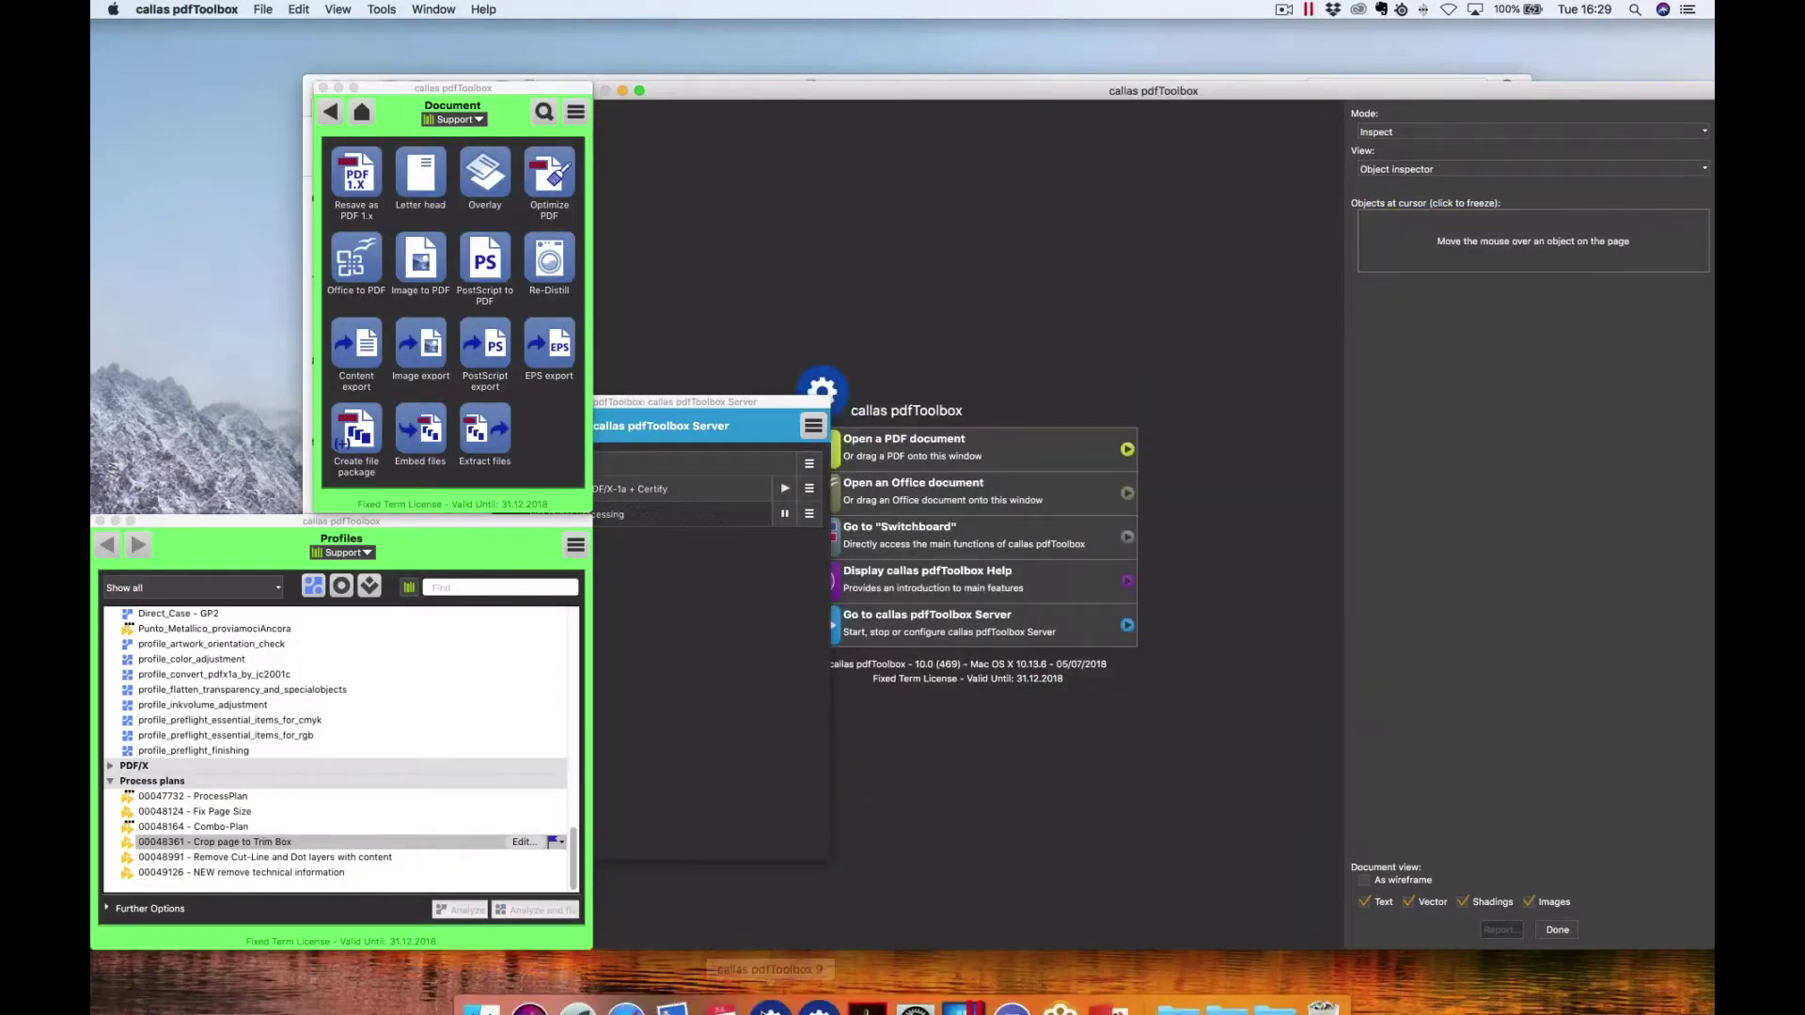
{"action": "left_click", "coordinate": [480, 987]}
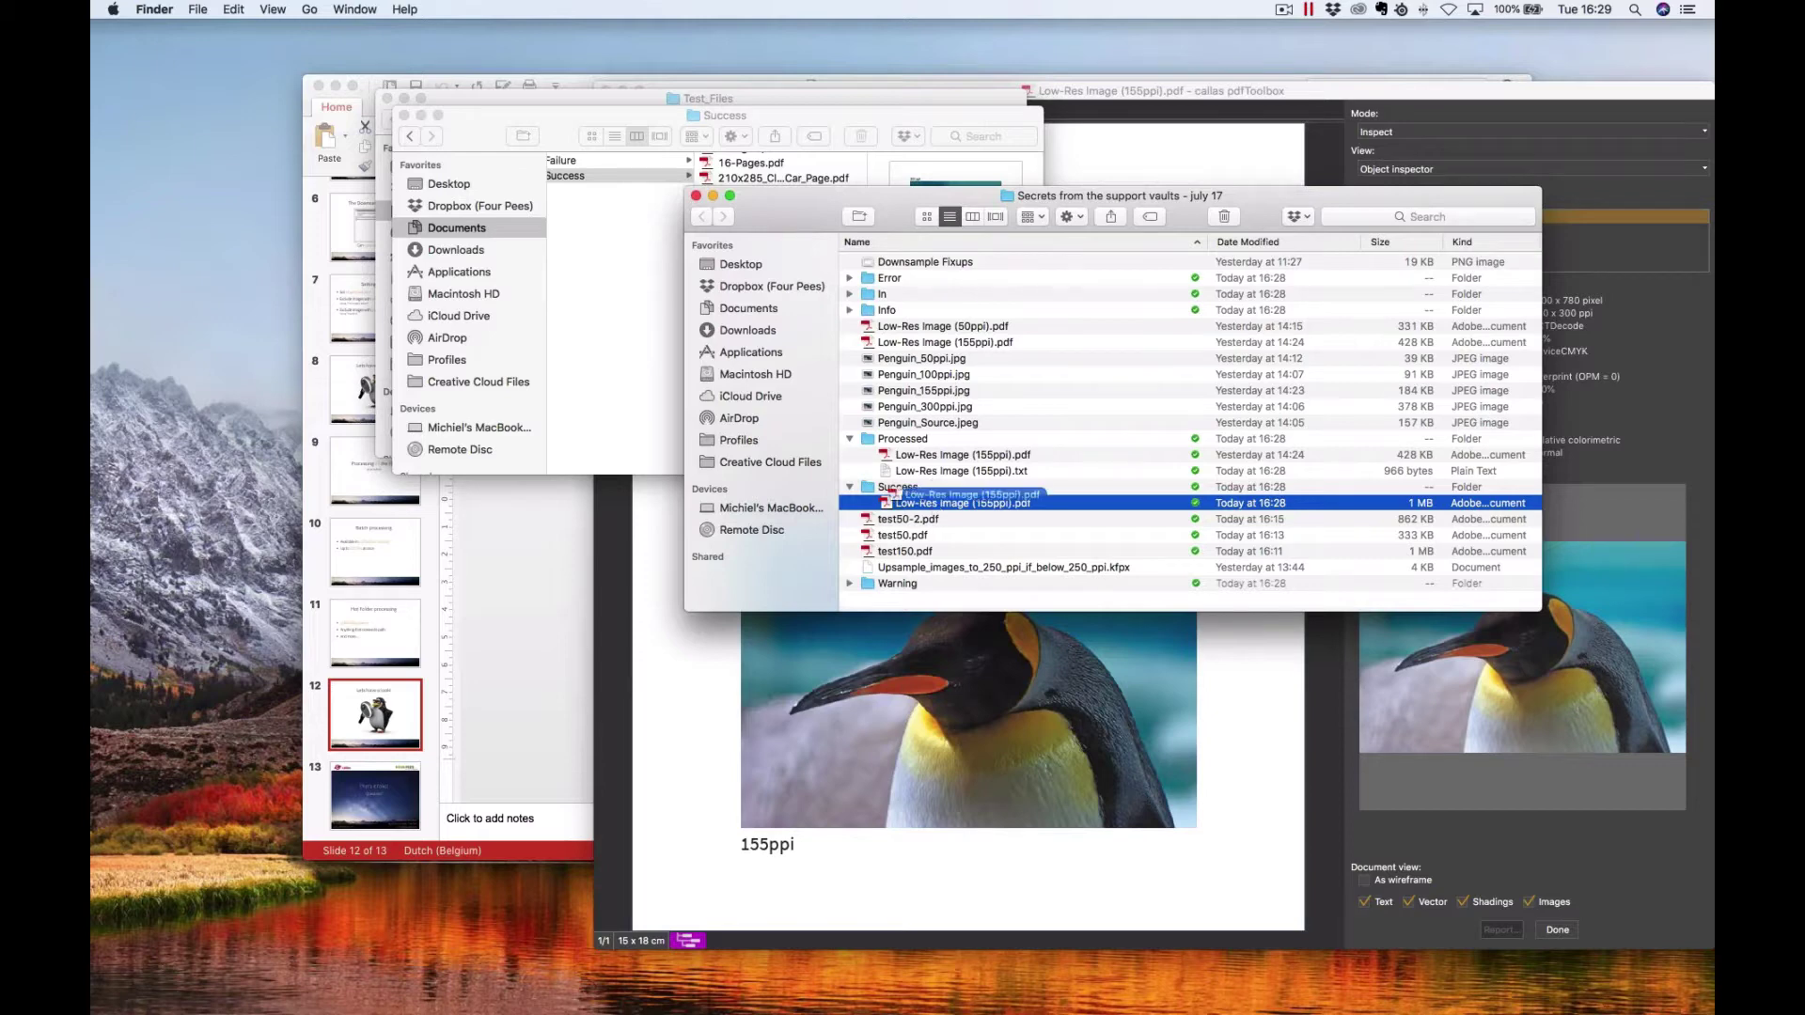
{"action": "left_click_drag", "start_coordinate": [937, 505], "coordinate": [1170, 134]}
{"action": "left_click", "coordinate": [1158, 95]}
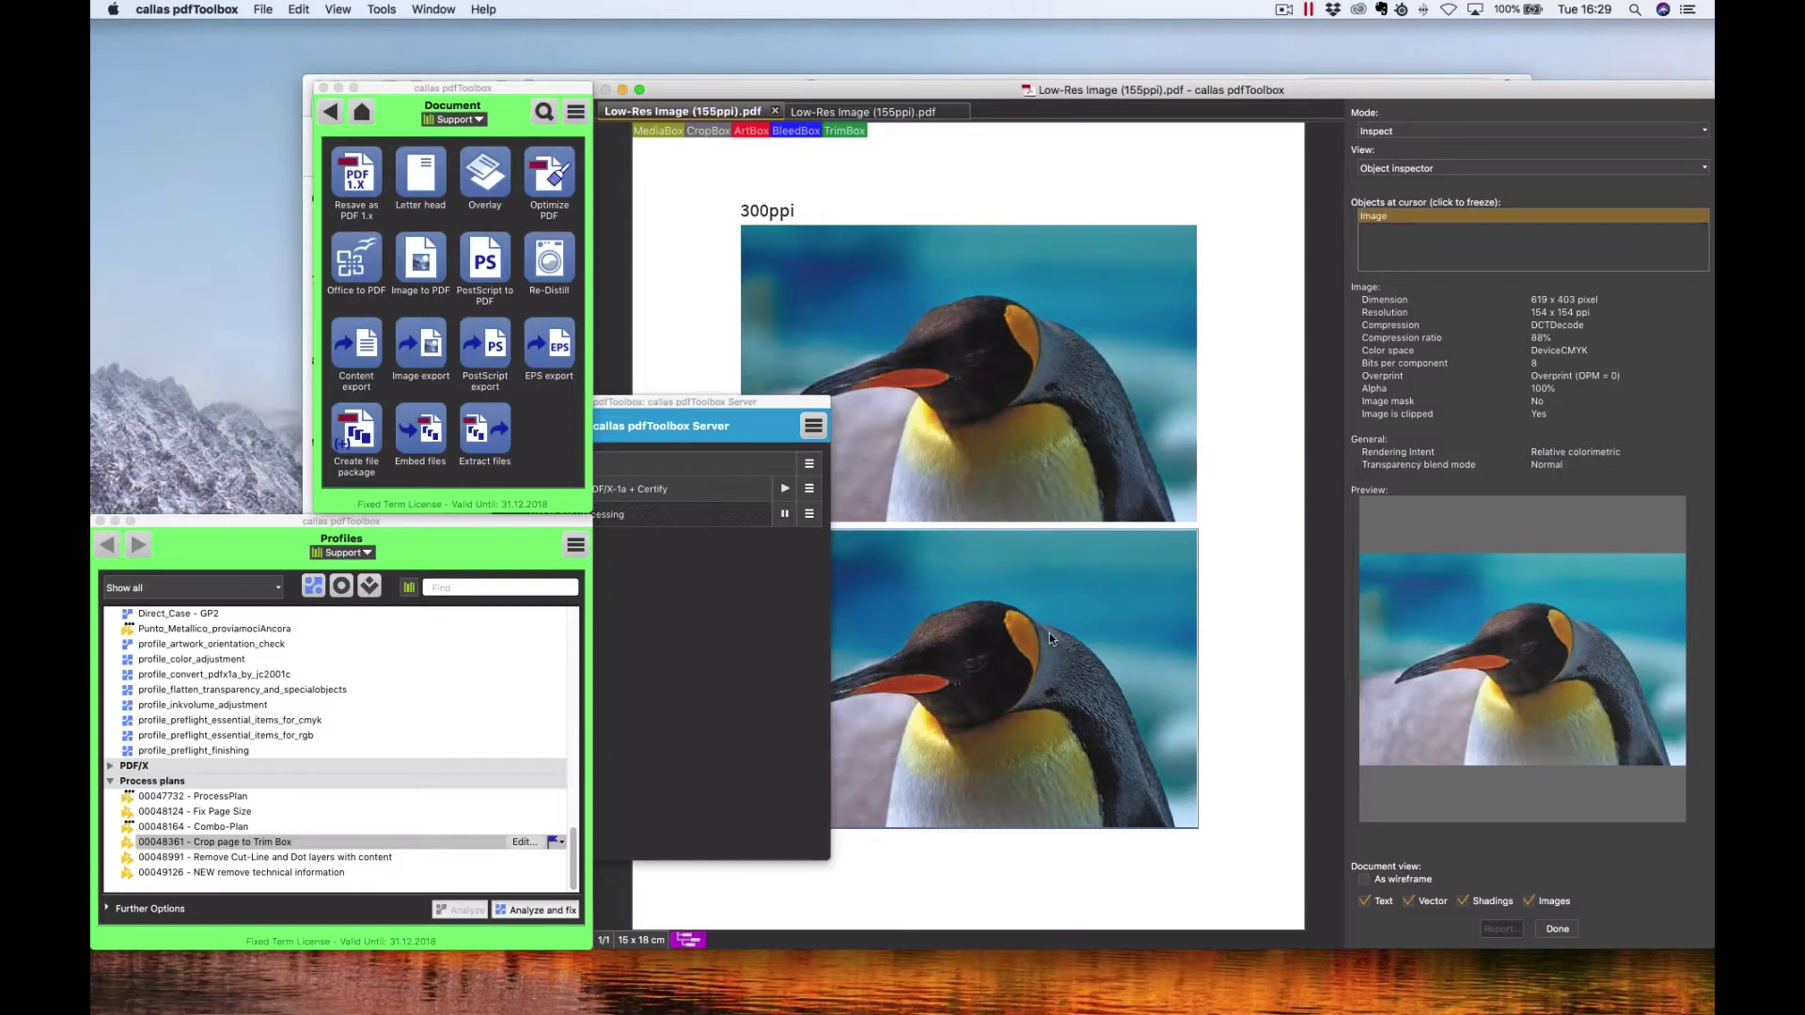
Step: Freeze the Object inspector on each copy's image, showing 250 x 249 ppi in the processed one
{"action": "left_click", "coordinate": [1093, 644]}
{"action": "left_click", "coordinate": [864, 113]}
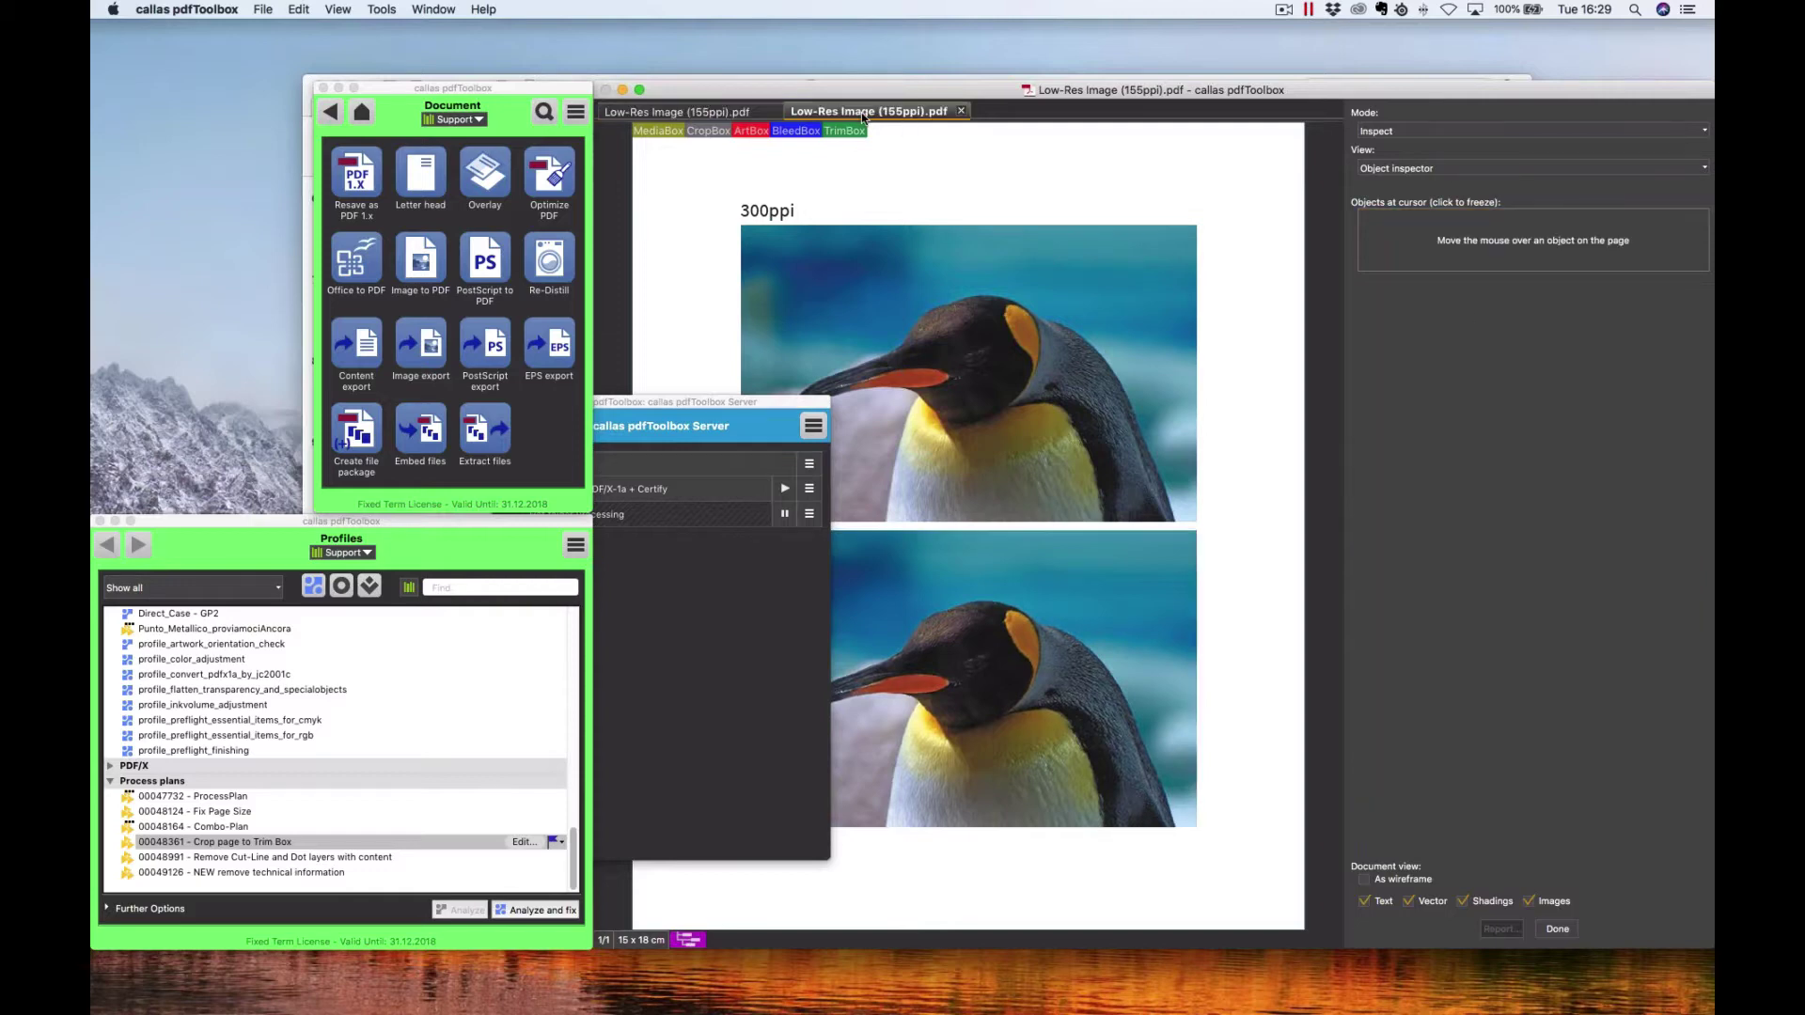
{"action": "left_click", "coordinate": [978, 589]}
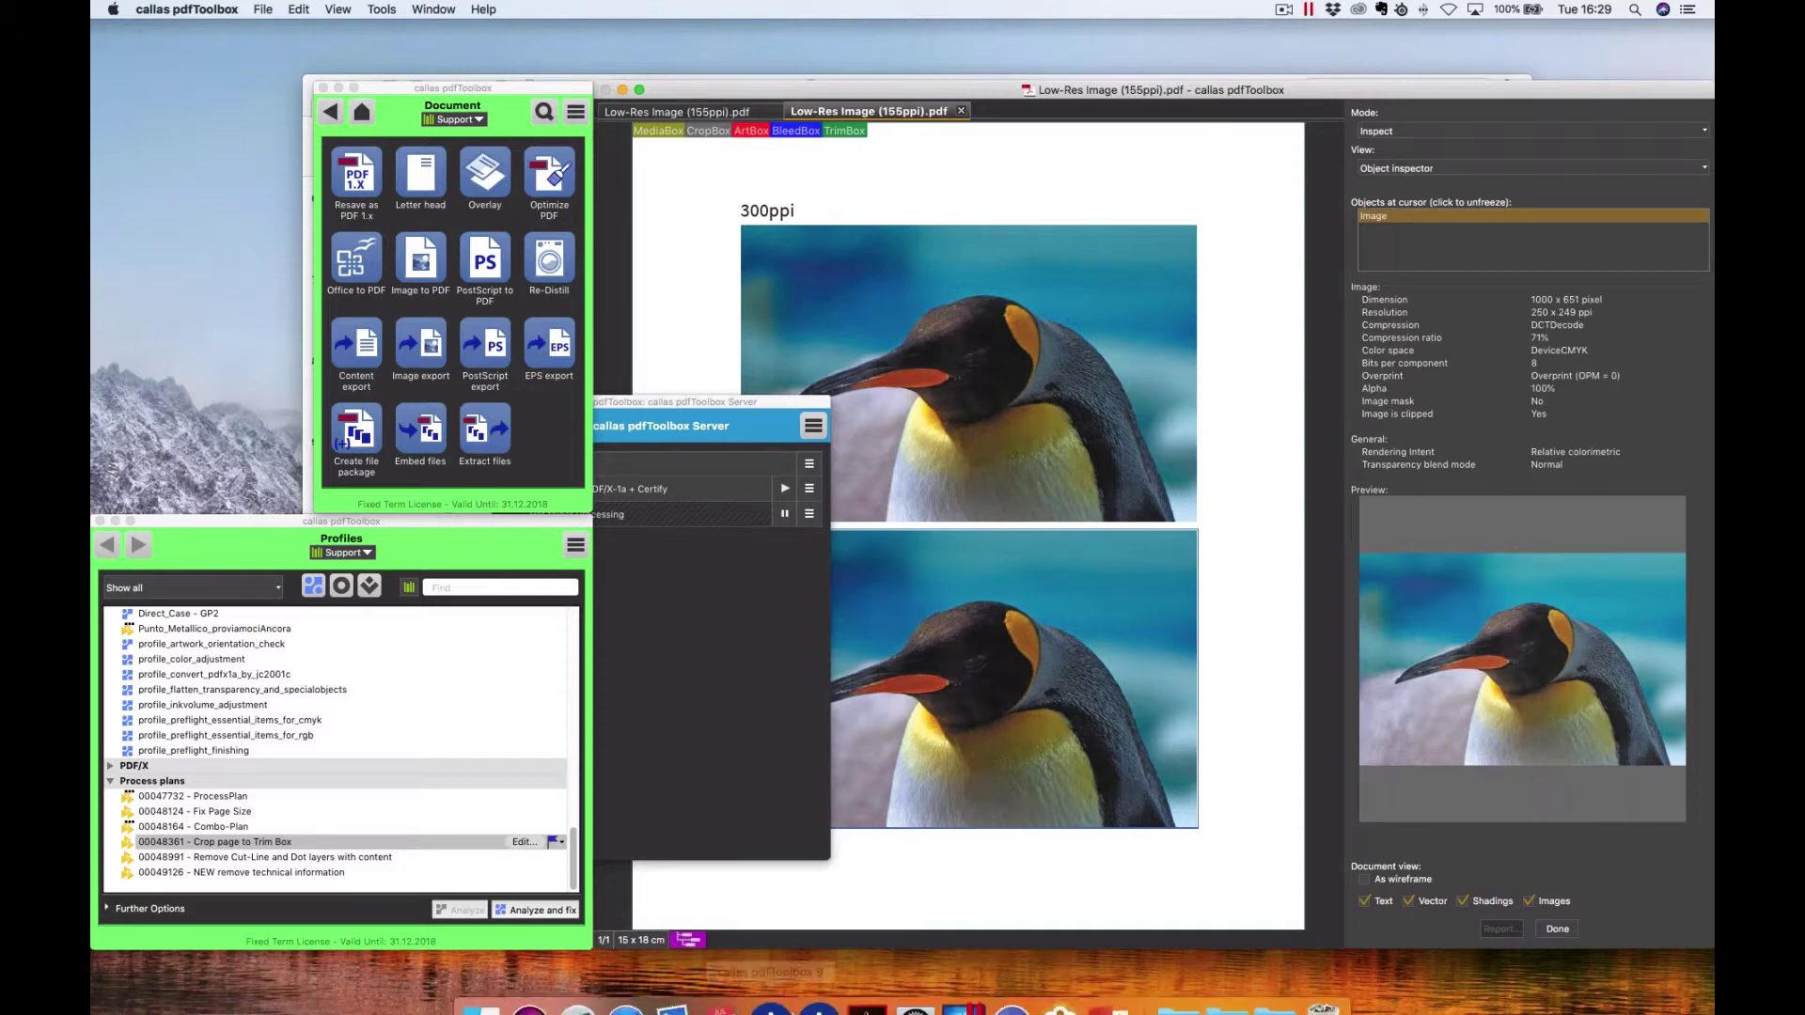
{"action": "left_click", "coordinate": [482, 982]}
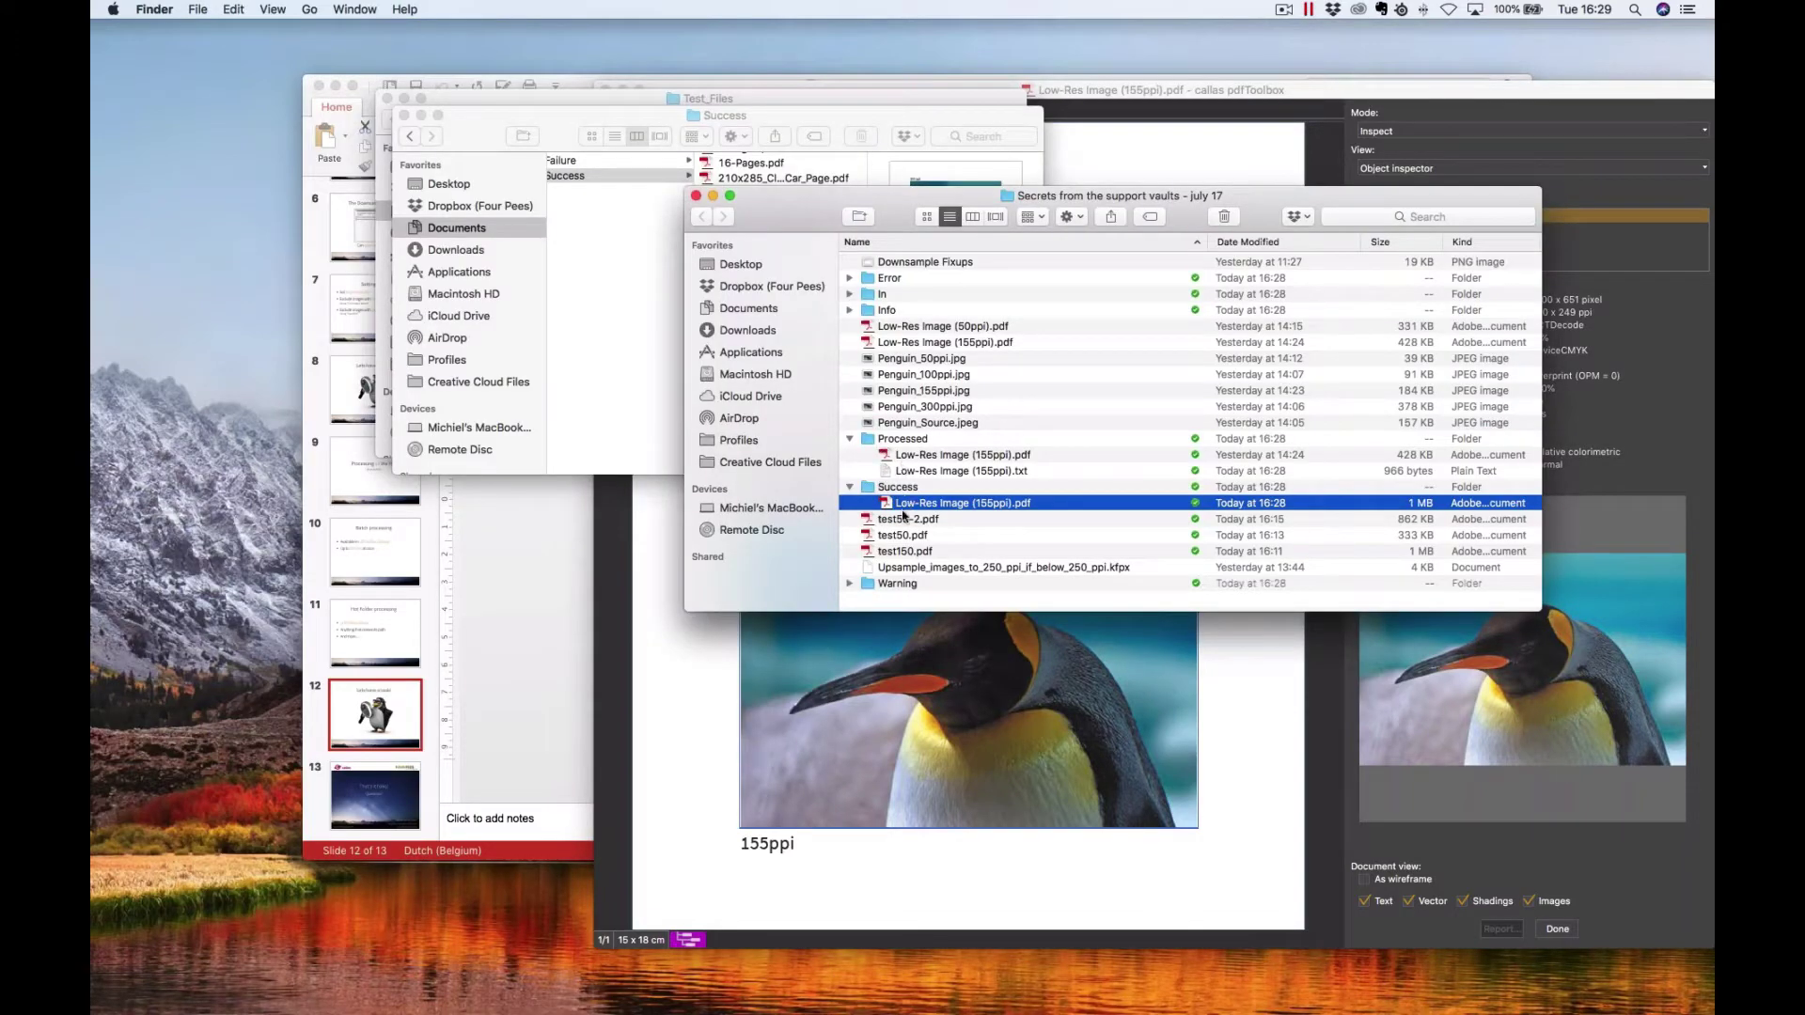
{"action": "left_click", "coordinate": [1110, 96]}
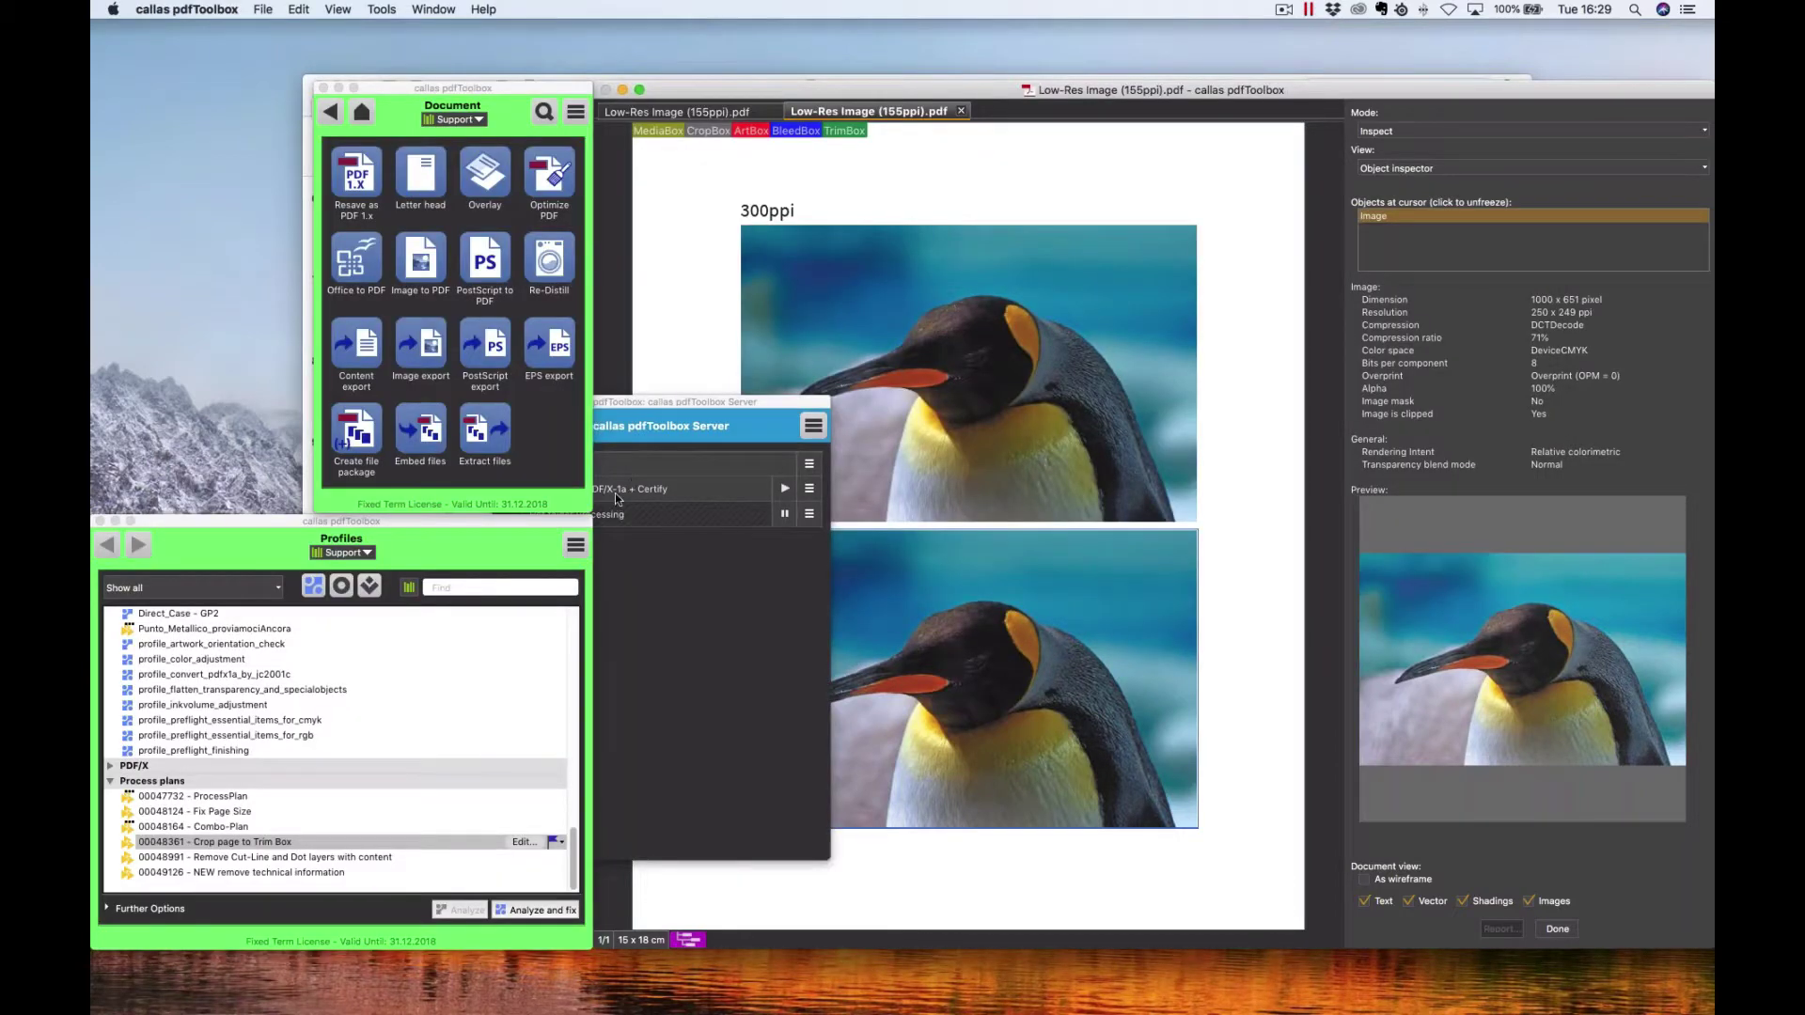
{"action": "left_click_drag", "start_coordinate": [689, 403], "coordinate": [731, 412]}
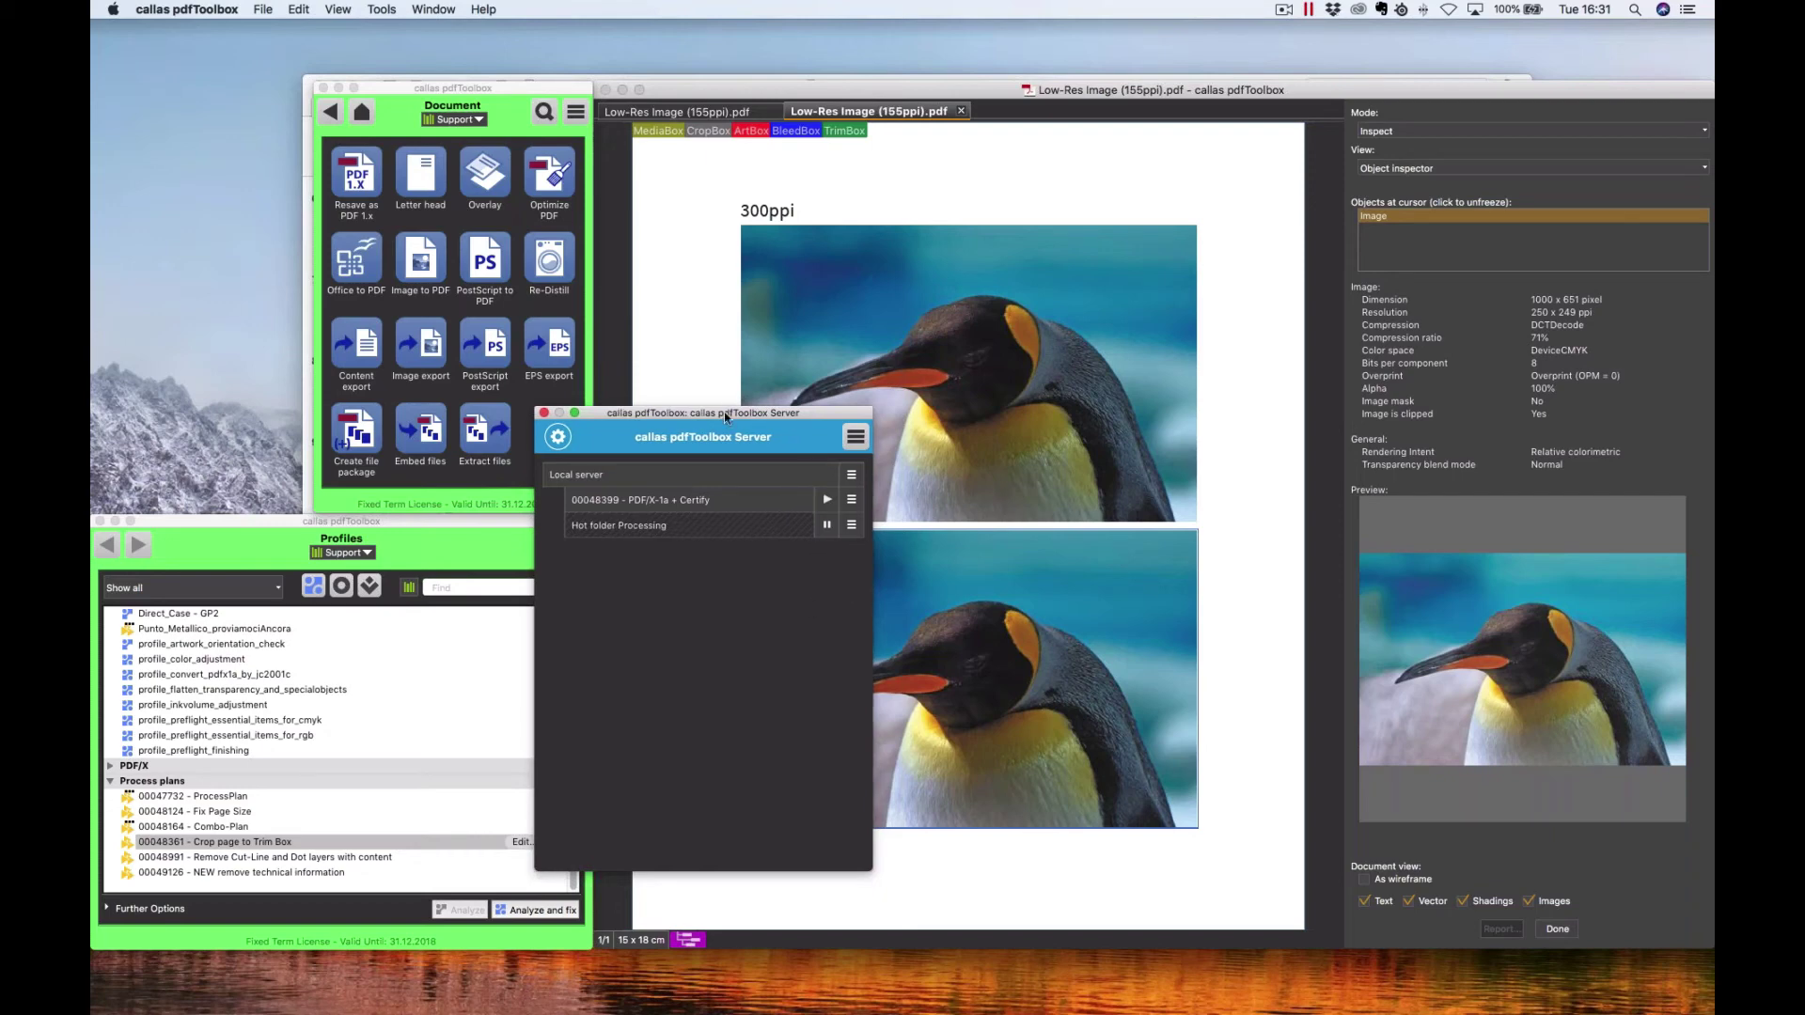
{"action": "left_click_drag", "start_coordinate": [724, 412], "coordinate": [706, 428]}
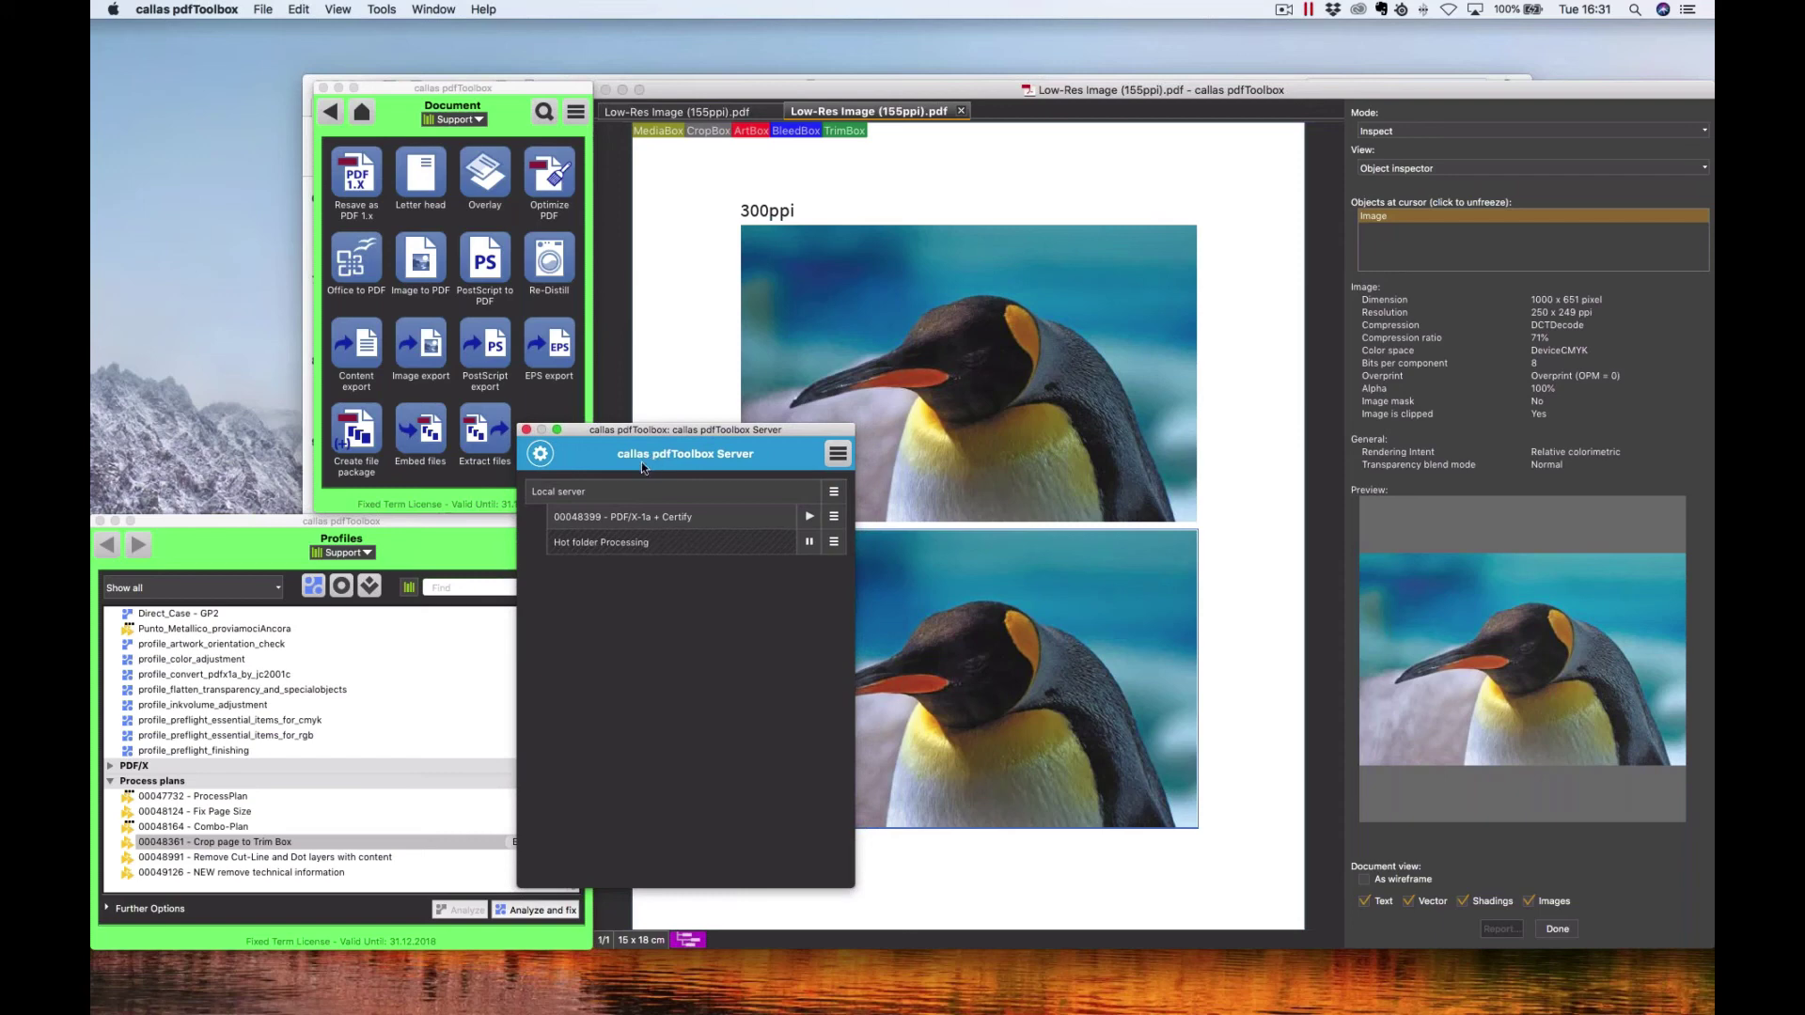
{"action": "left_click", "coordinate": [338, 538]}
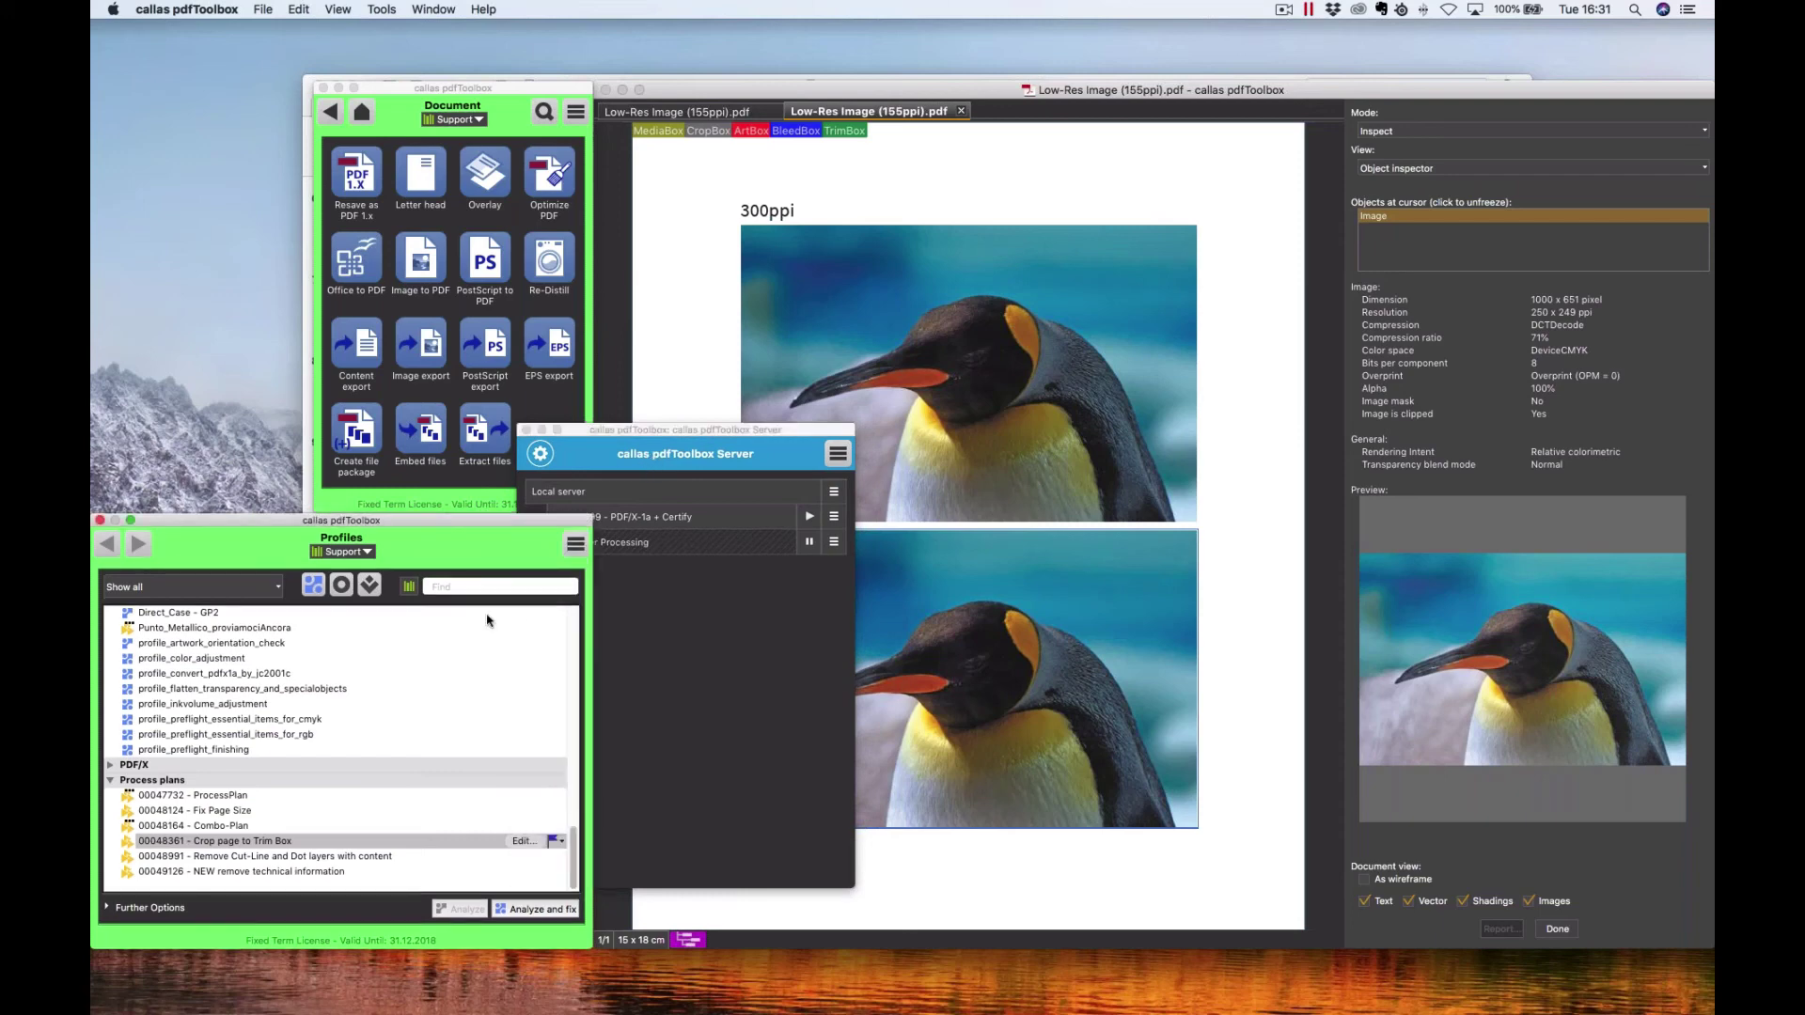